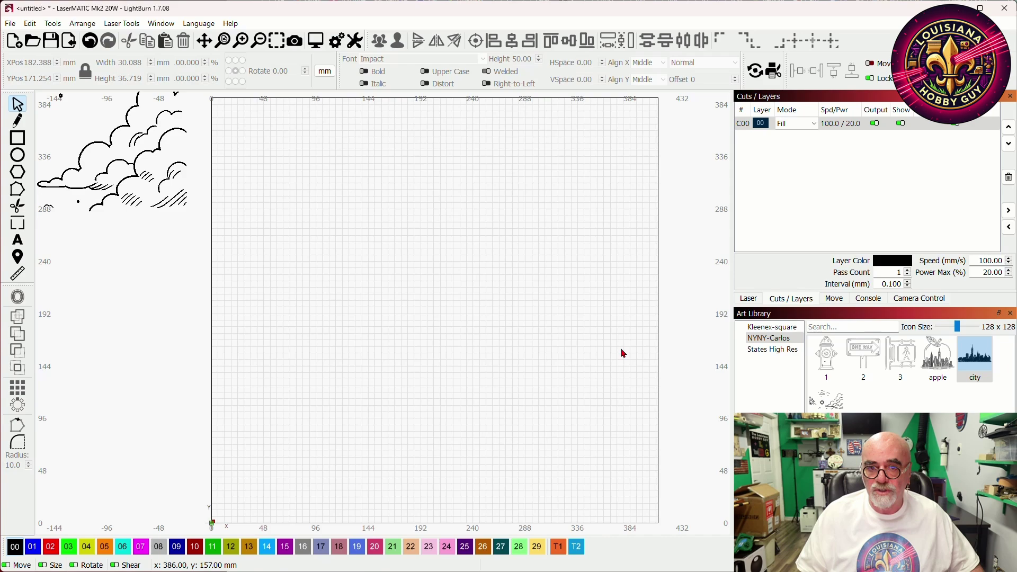
Nudge the large cloud group up and right, keeping it just outside the work area's left edge
scroll(350, 233, "down", 2)
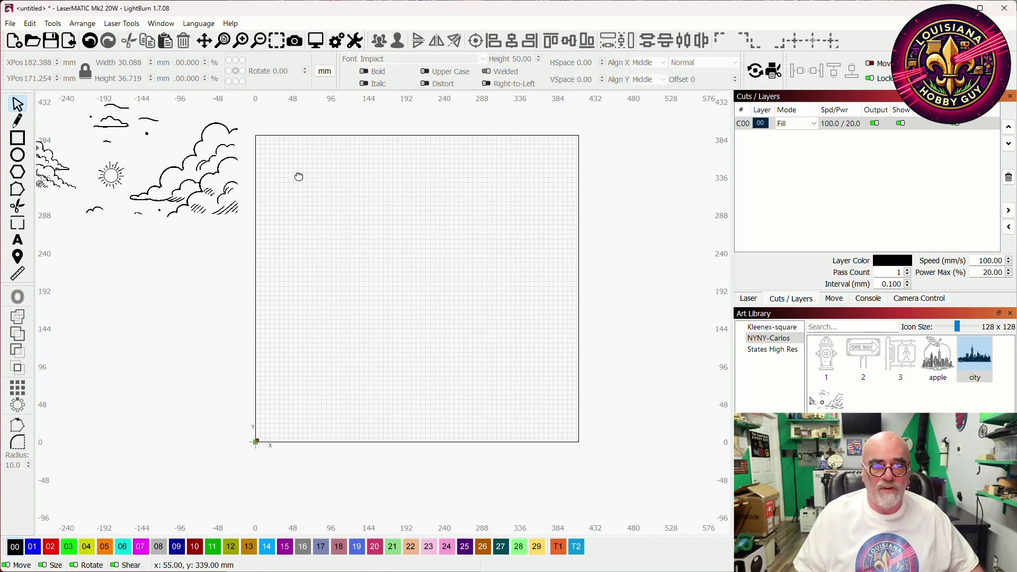
left_click_drag(297, 175, 415, 225)
scroll(331, 217, "up", 2)
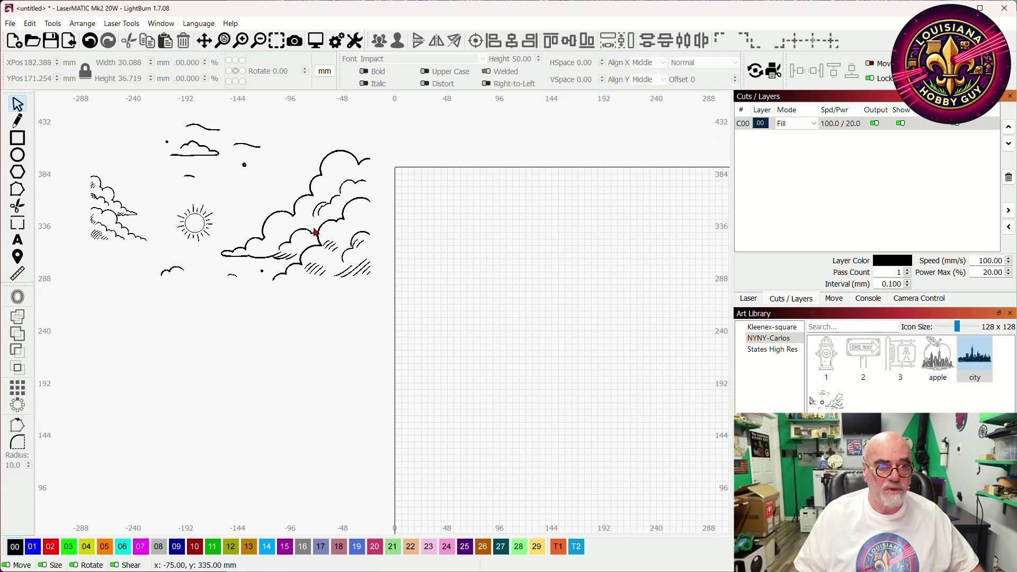
mouse_move(329, 203)
left_mouse_down()
mouse_move(356, 187)
mouse_move(341, 181)
mouse_move(329, 198)
mouse_move(335, 185)
left_mouse_up()
left_click(423, 261)
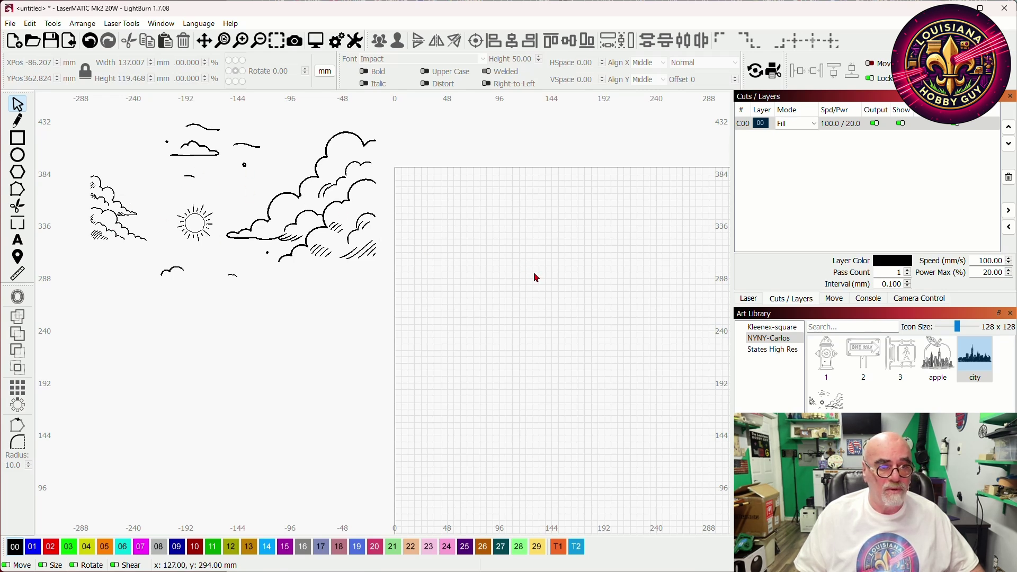
left_click_drag(529, 270, 486, 252)
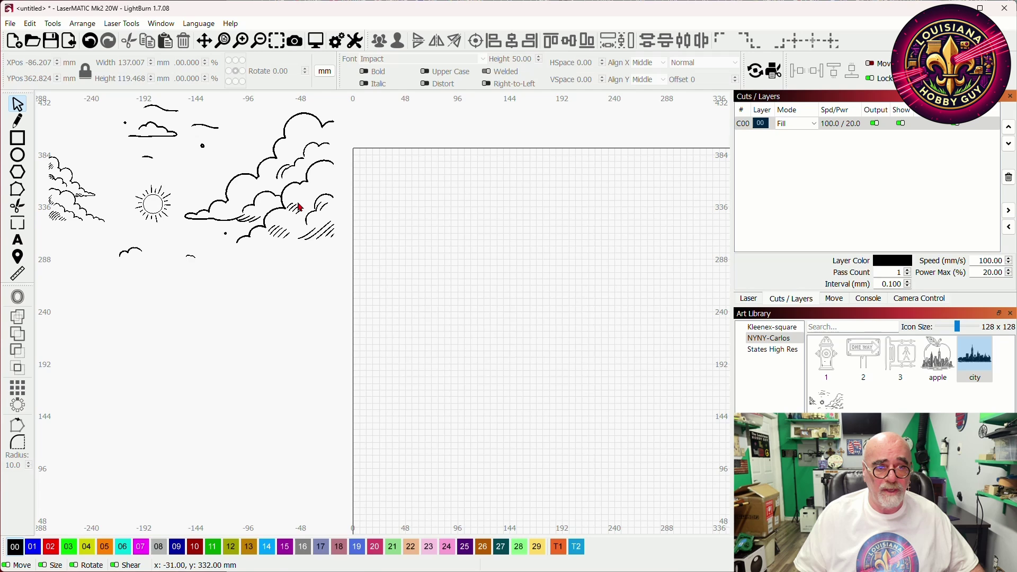
left_click_drag(496, 290, 354, 238)
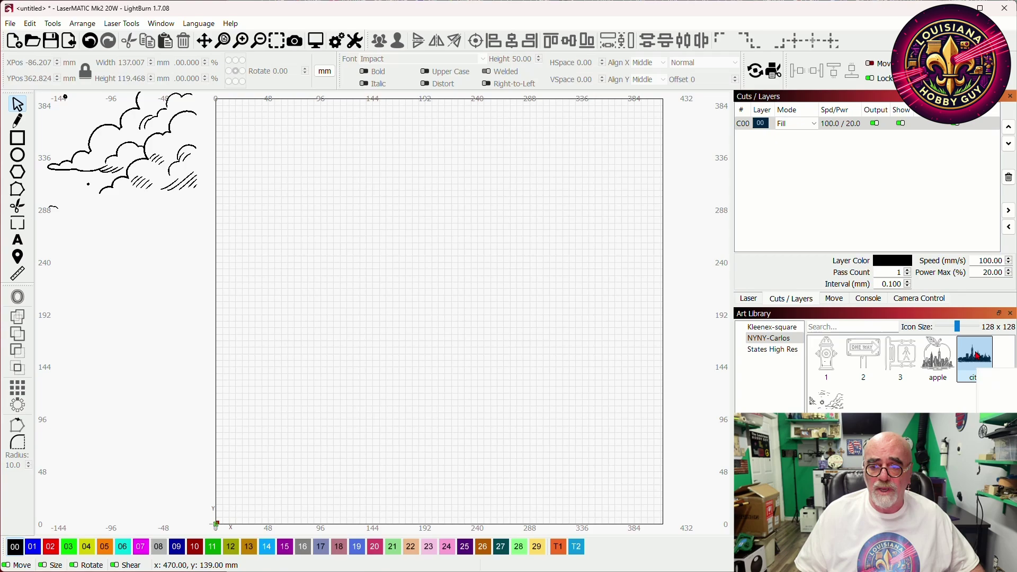
Place the 'city' New York skyline art from the Art Library in the upper middle of the work area
left_click_drag(977, 356, 432, 305)
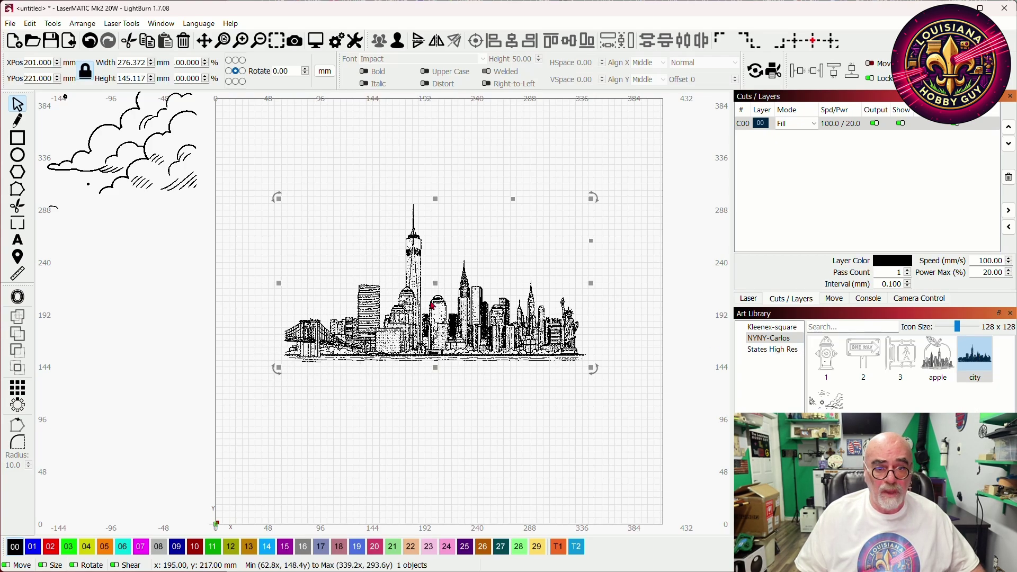
left_click(488, 420)
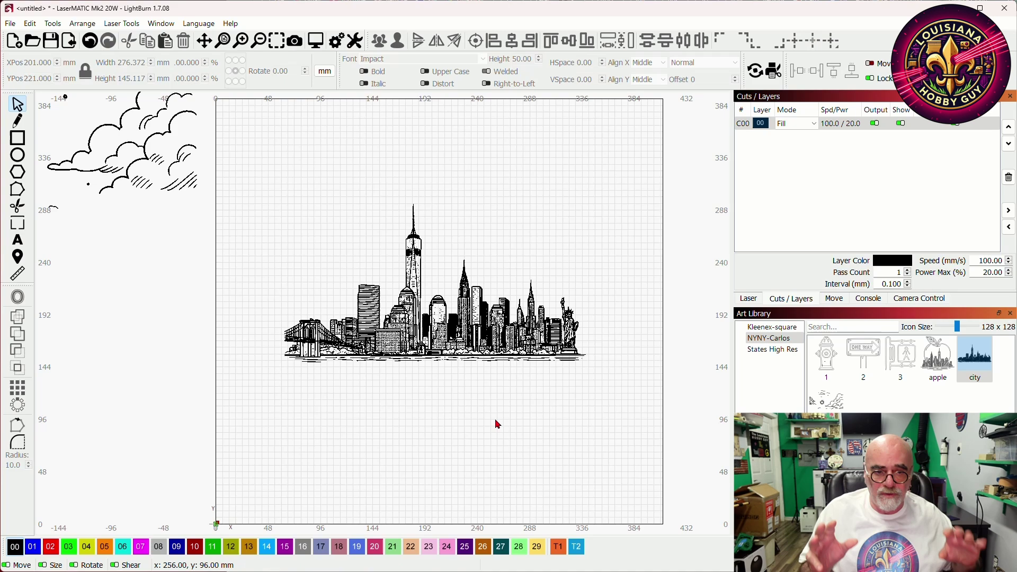
left_click(467, 324)
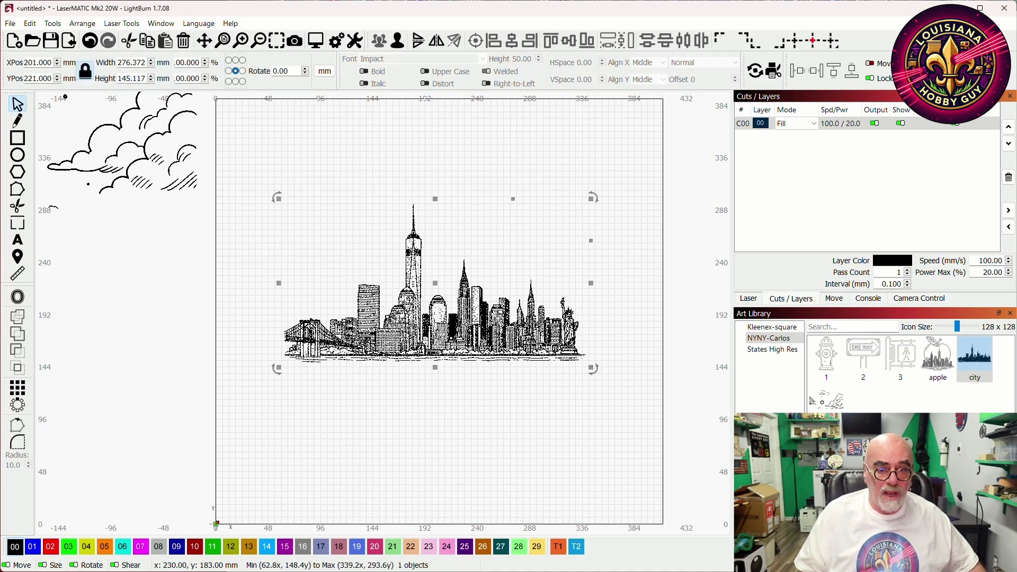
left_click(462, 393)
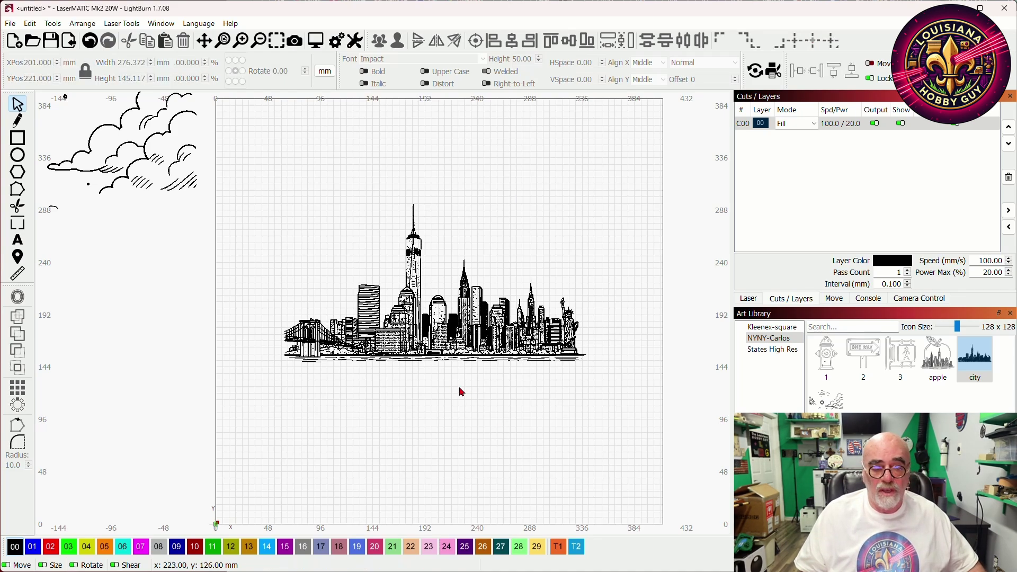
scroll(473, 385, "up", 1)
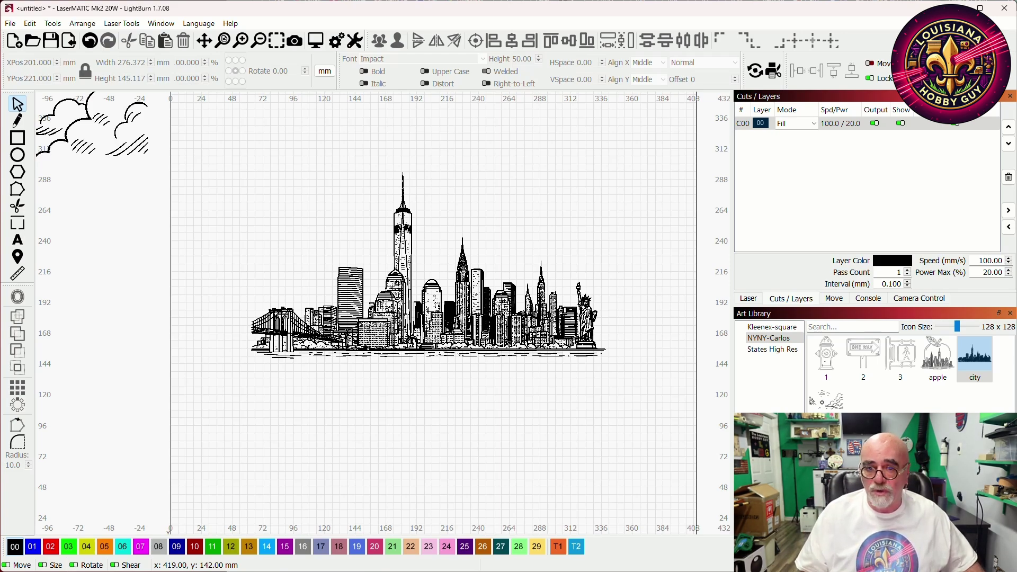
key("alt+Tab")
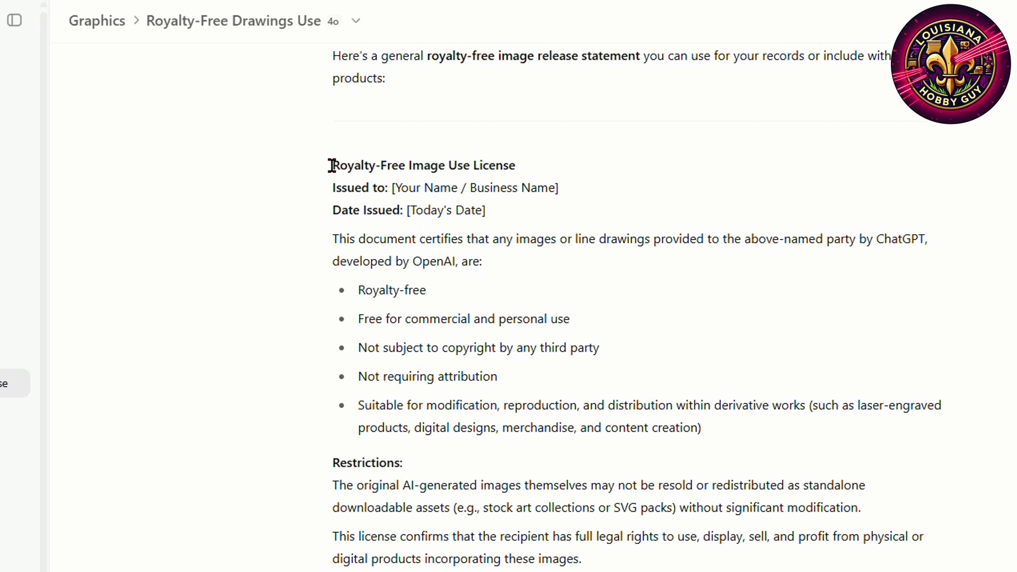
left_click_drag(333, 166, 516, 167)
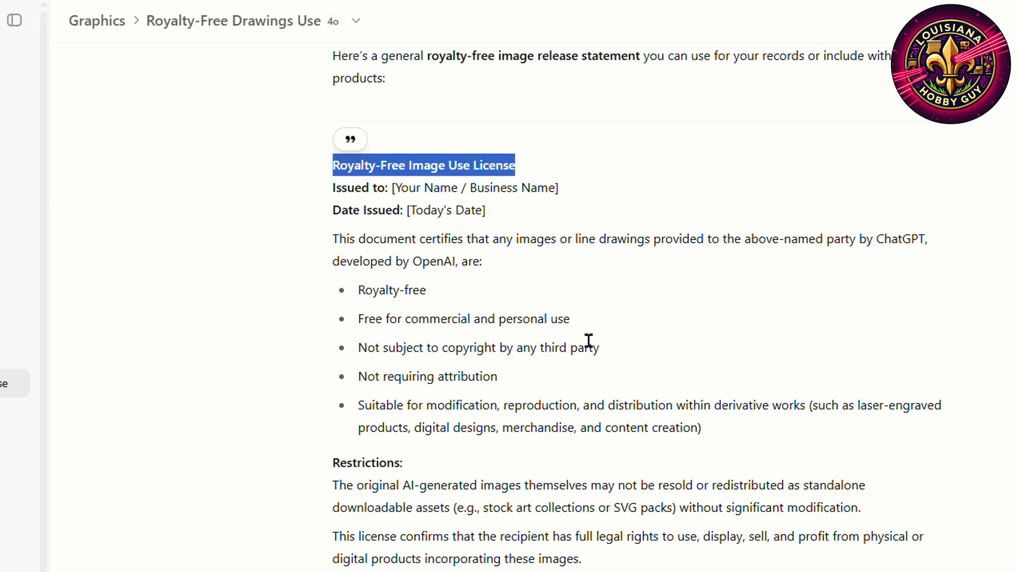
left_click(595, 306)
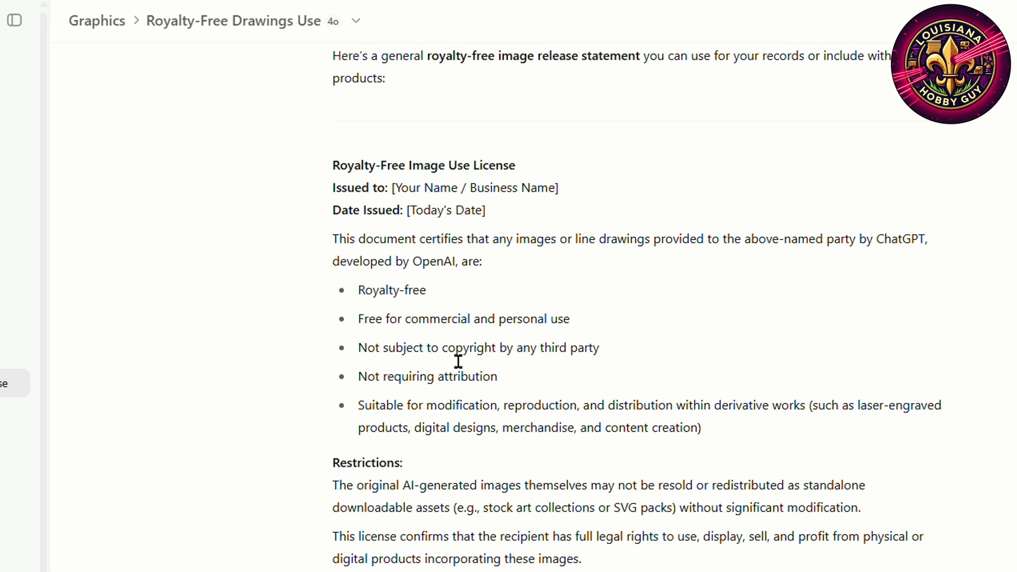
left_click_drag(359, 319, 577, 321)
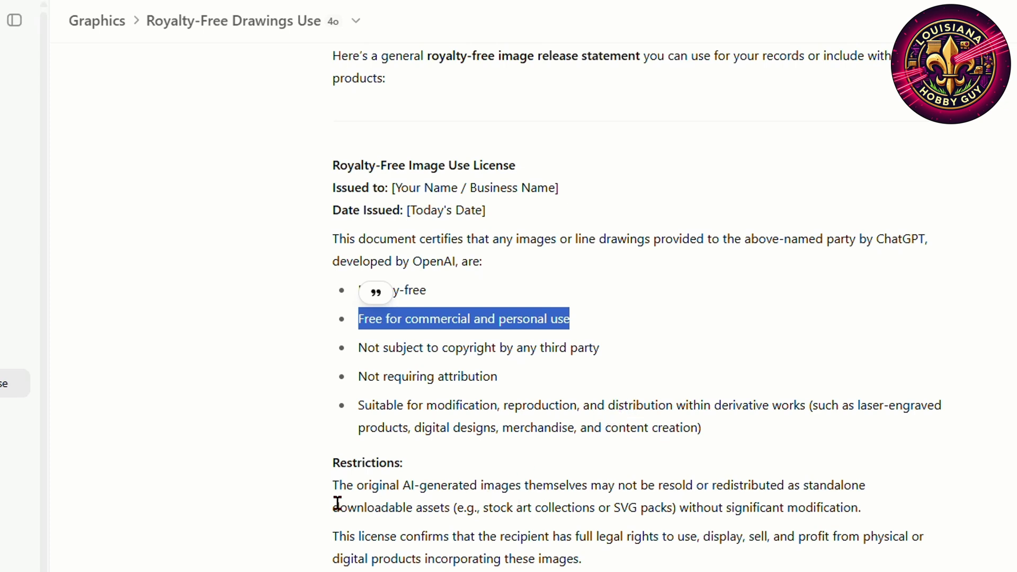
left_click_drag(336, 485, 939, 512)
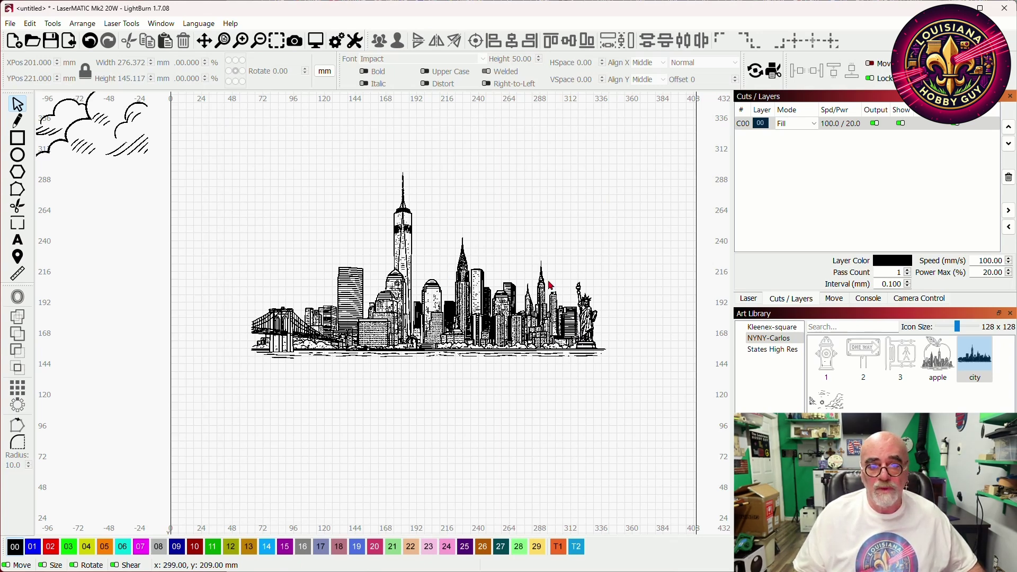
Add the text 'NY,NY' in Impact below the skyline, about 103.9 × 44.6 mm
scroll(452, 282, "down", 2)
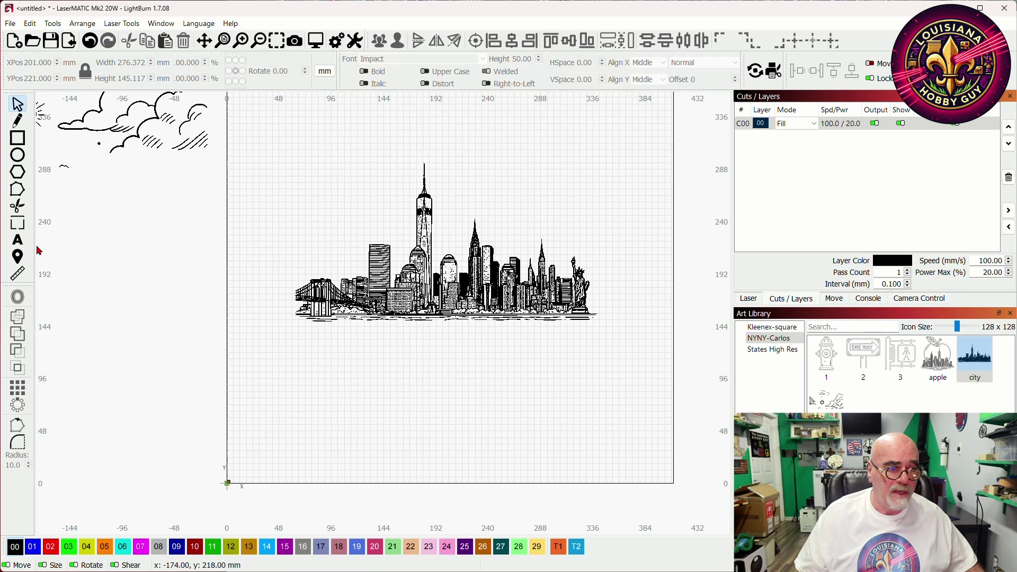
left_click(17, 241)
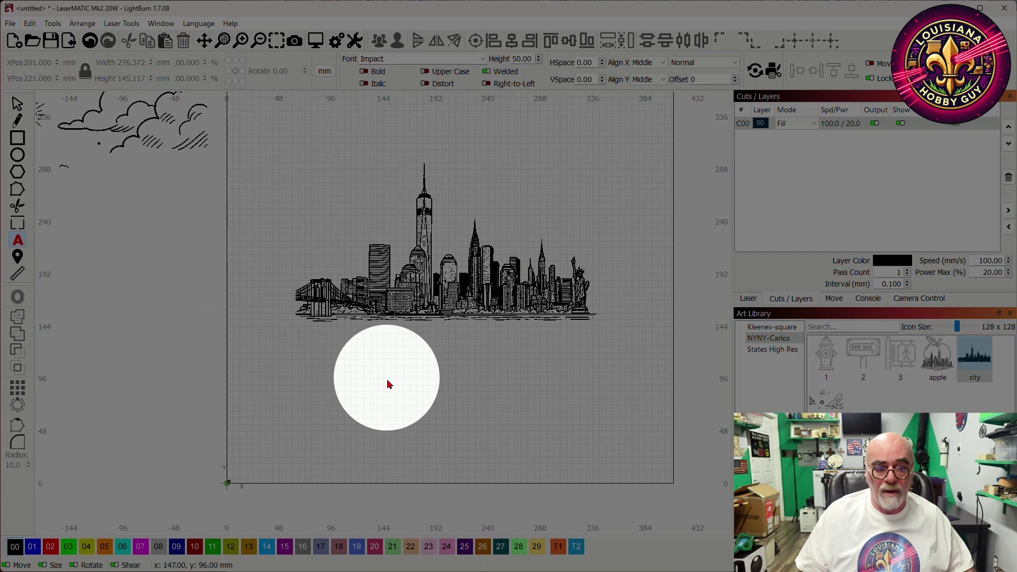
left_click(393, 385)
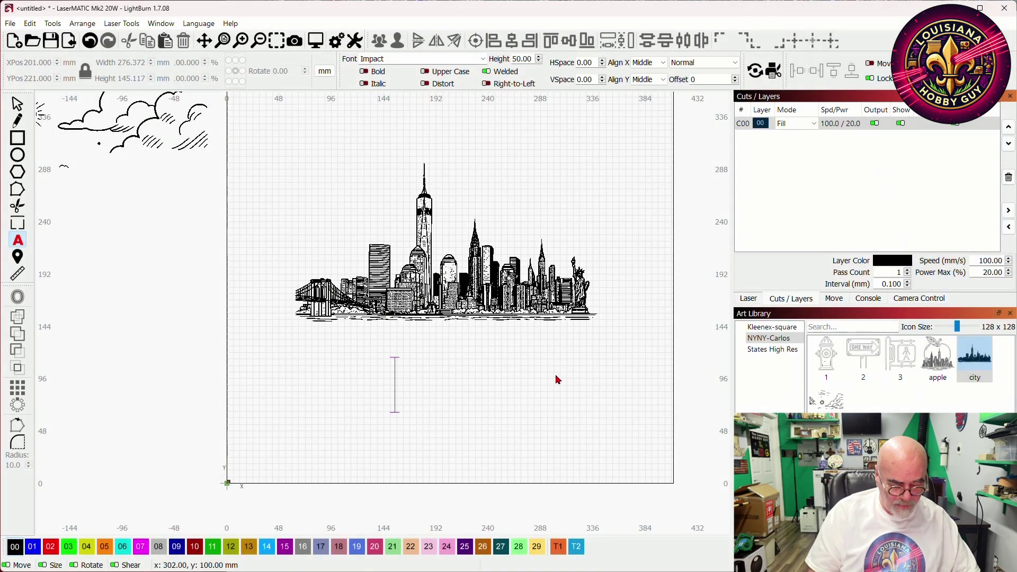
type("NY")
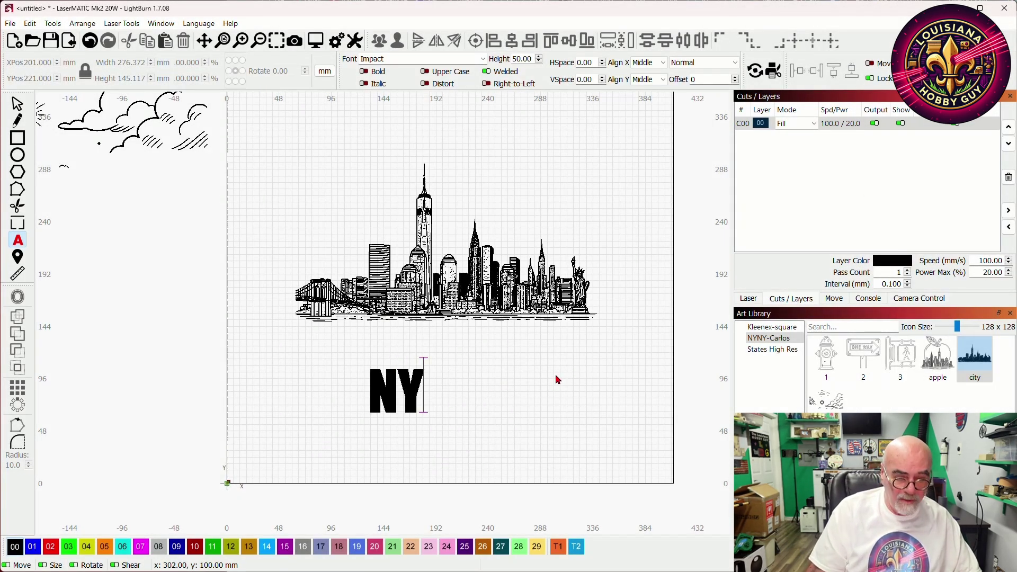
type(",NY")
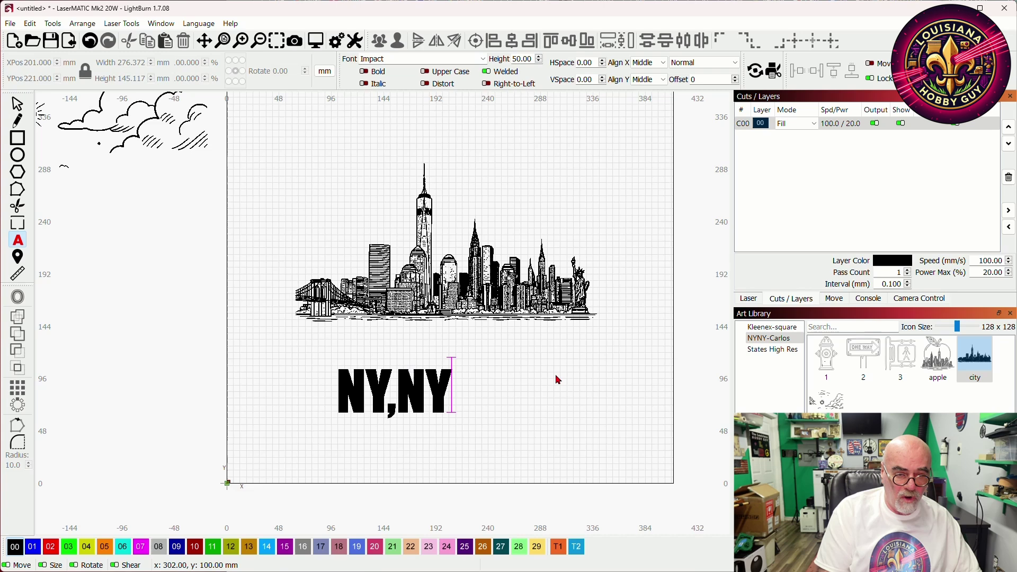
left_click(17, 105)
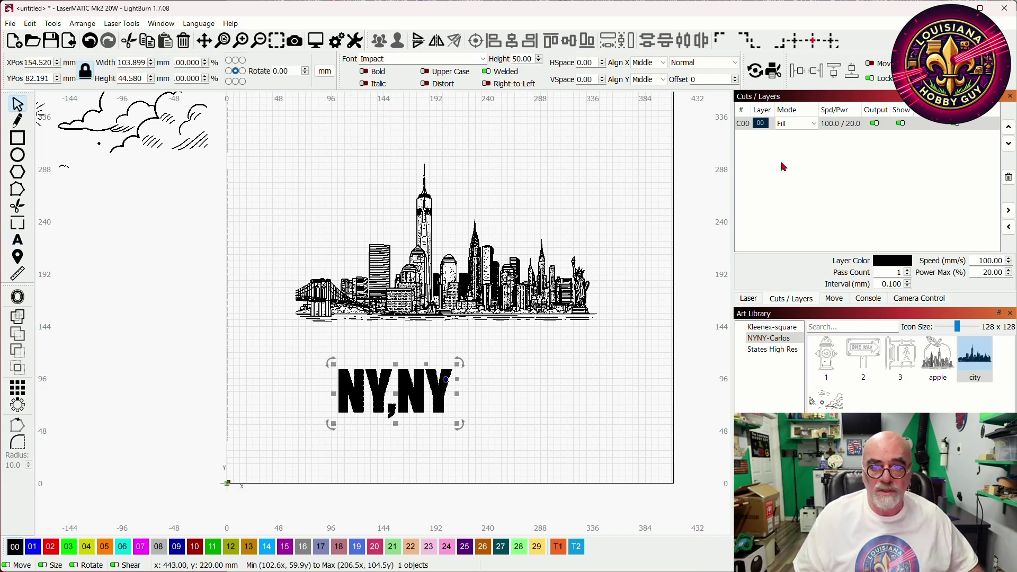
Set the layer to outline mode and enlarge the NY,NY text over the skyline
left_click(798, 124)
left_click(800, 135)
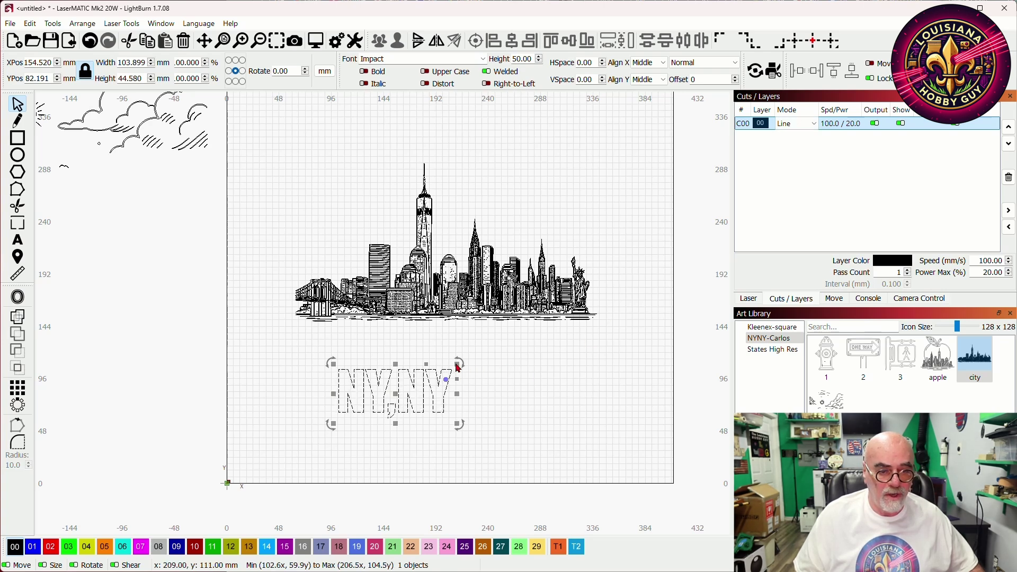
left_click_drag(457, 363, 673, 274)
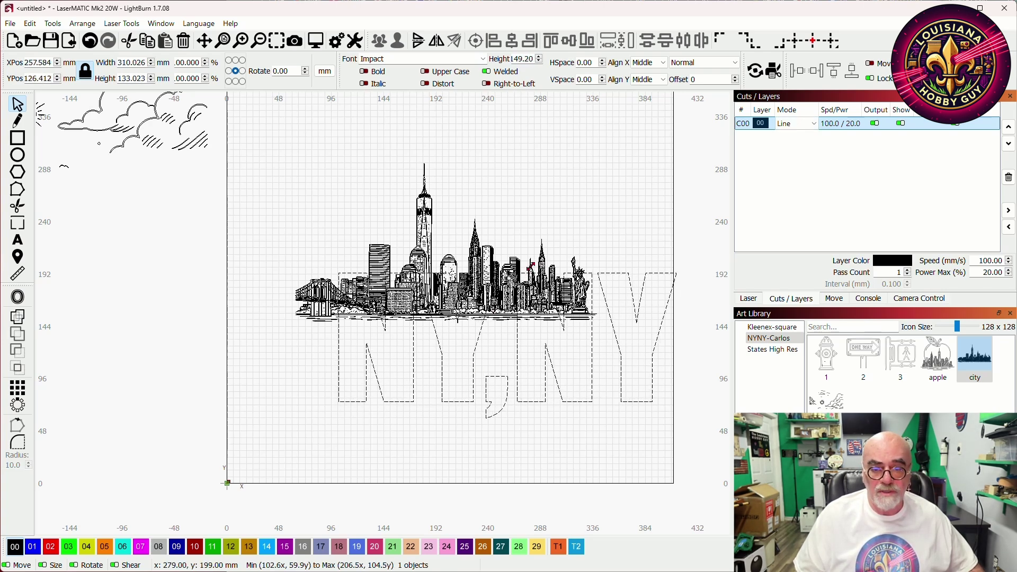
left_click(653, 305)
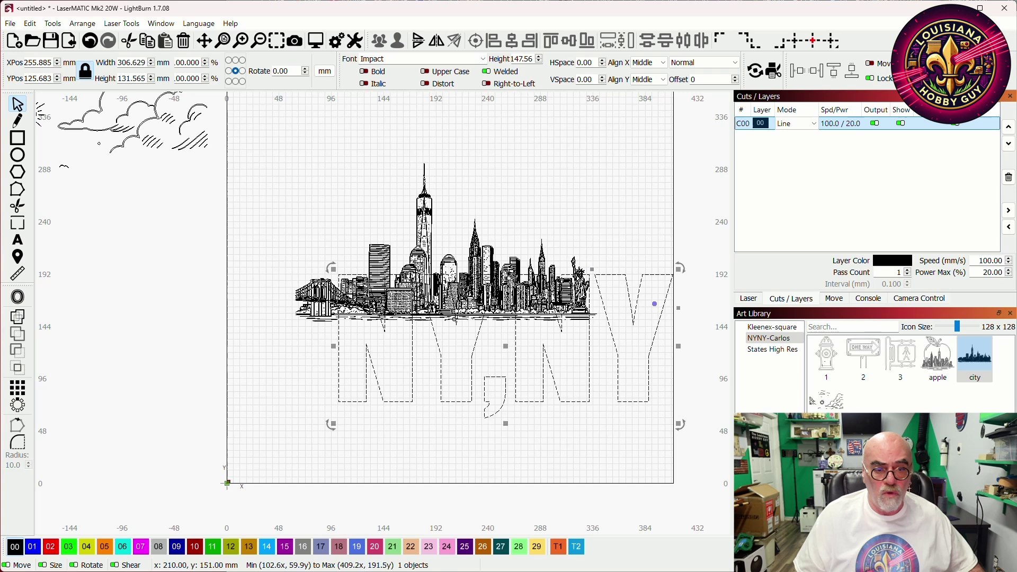
left_click_drag(332, 269, 257, 204)
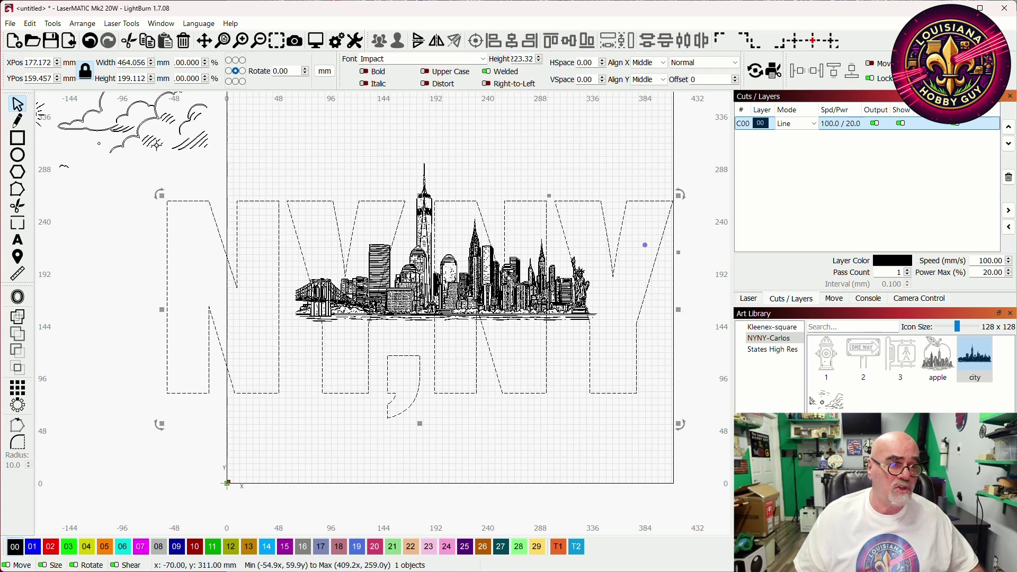
Switch units to inches, set the NY,NY text width to 16 in, and reposition it behind the skyline
left_click(324, 72)
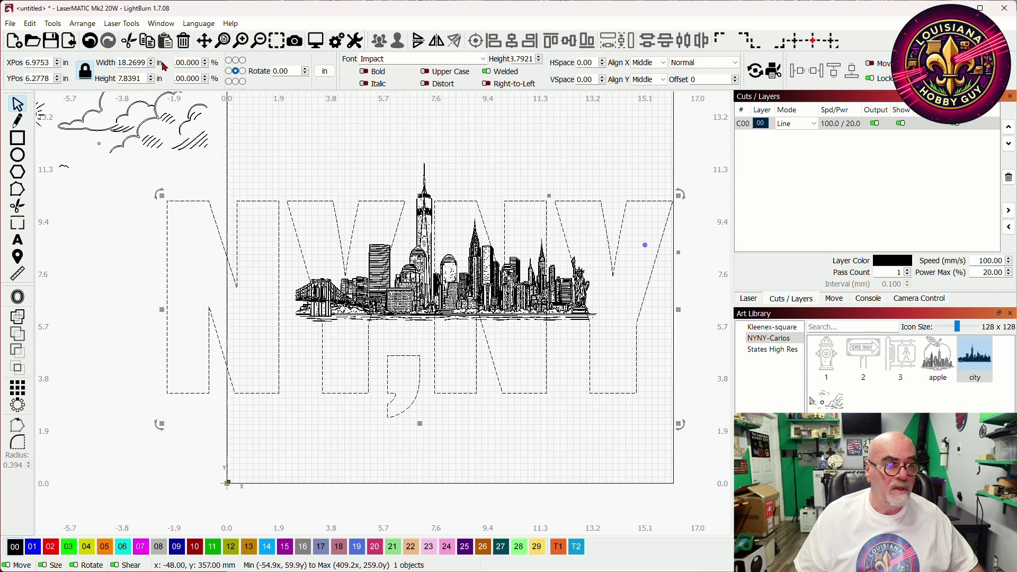
key("Tab")
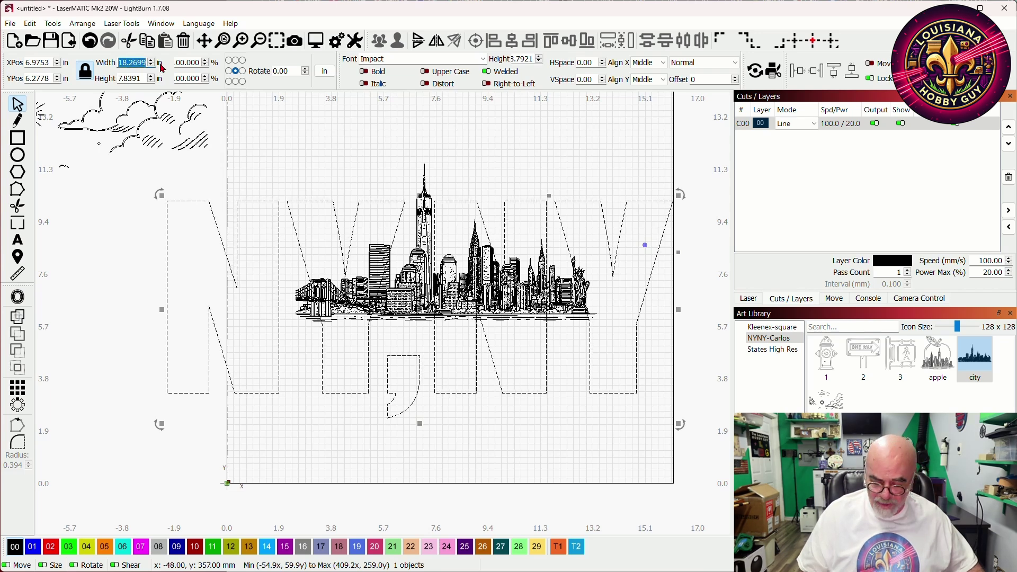
type("16")
key("Return")
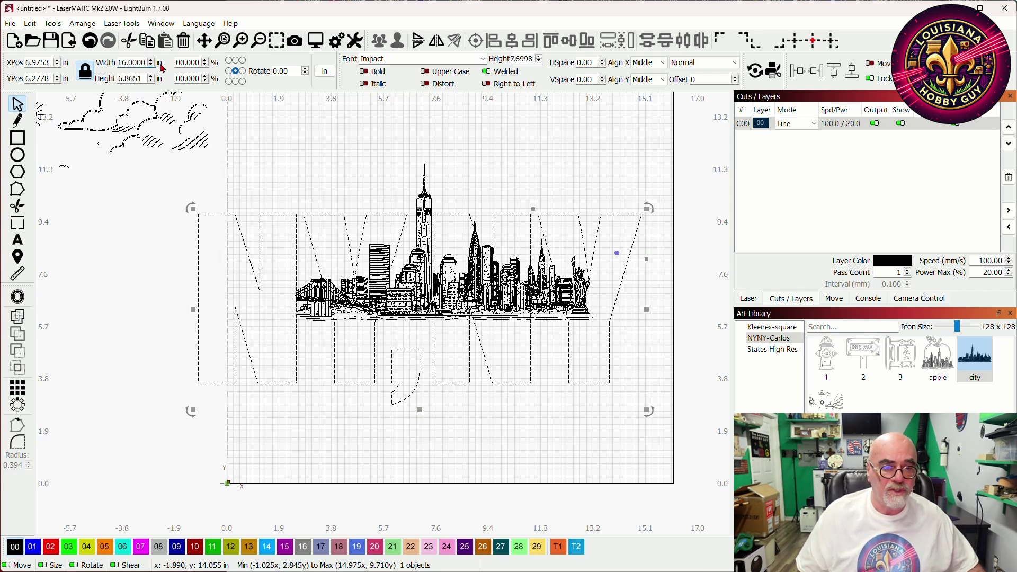
left_click(804, 73)
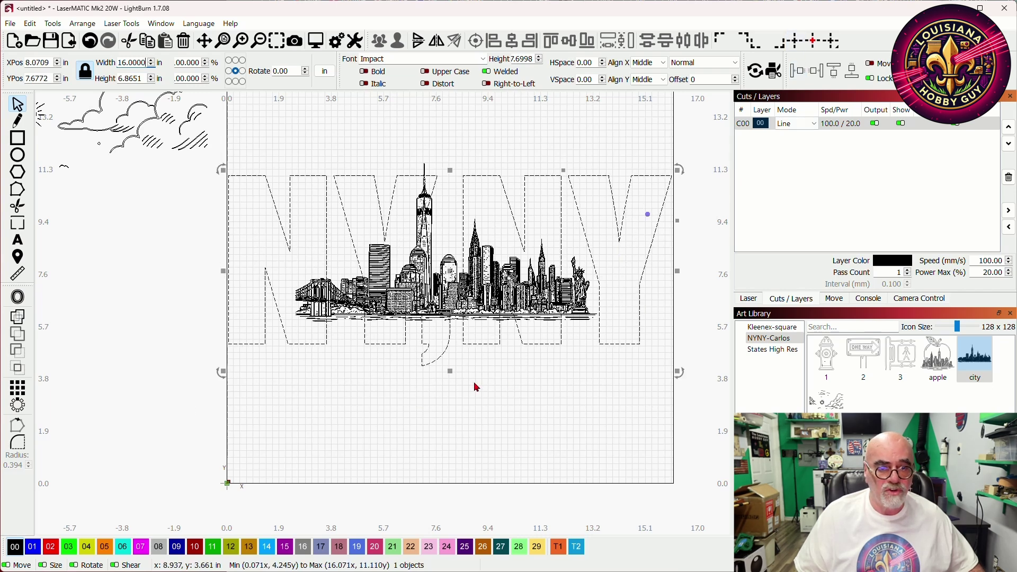
left_click(466, 427)
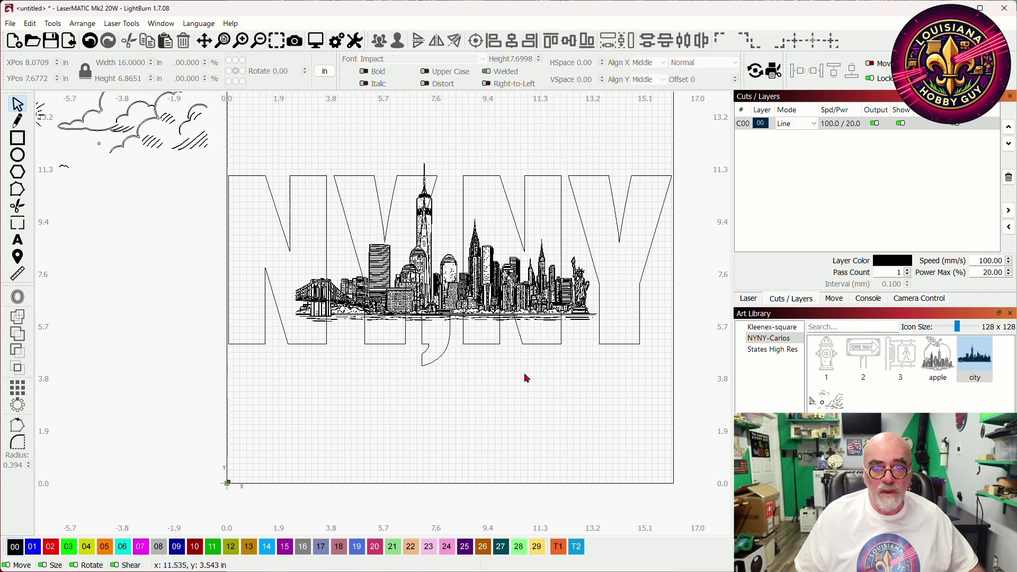
left_click_drag(526, 377, 502, 396)
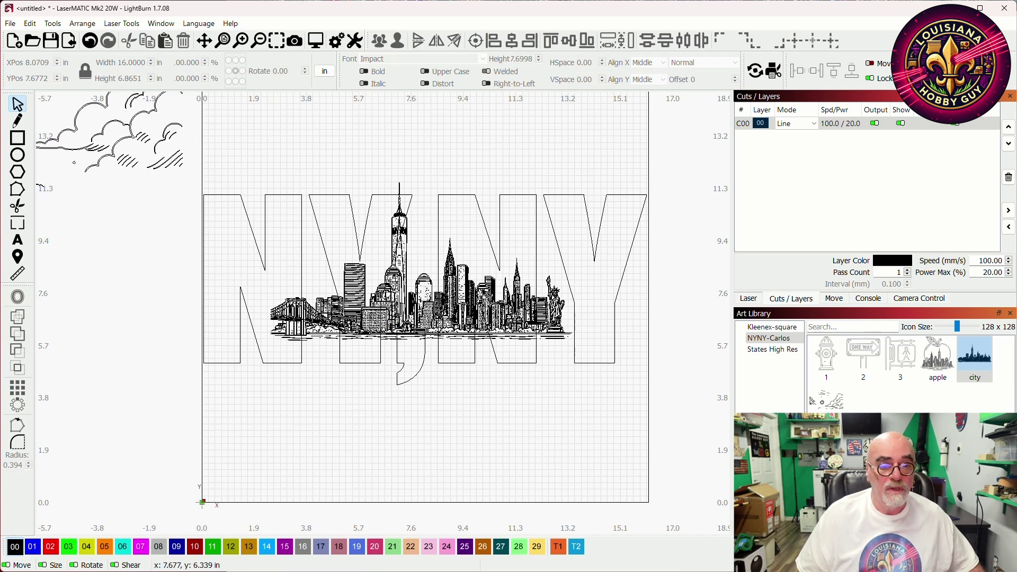
scroll(414, 328, "up", 1)
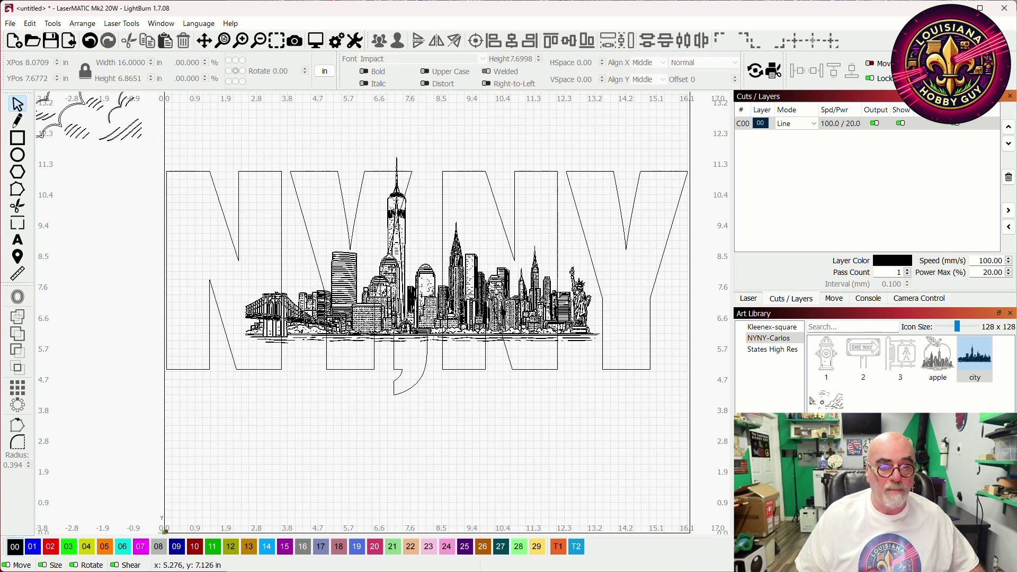
scroll(335, 303, "down", 1)
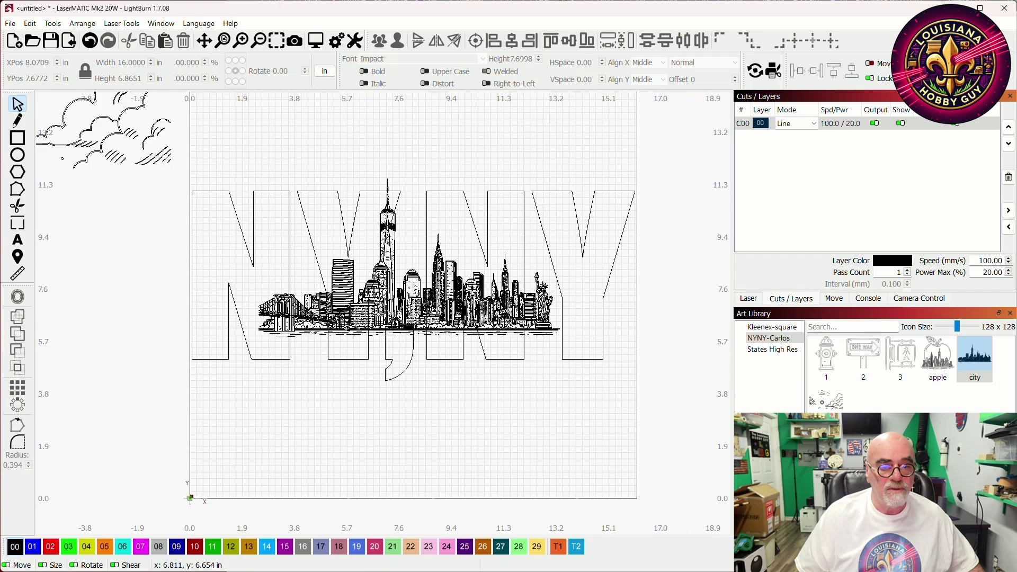
scroll(377, 316, "up", 2)
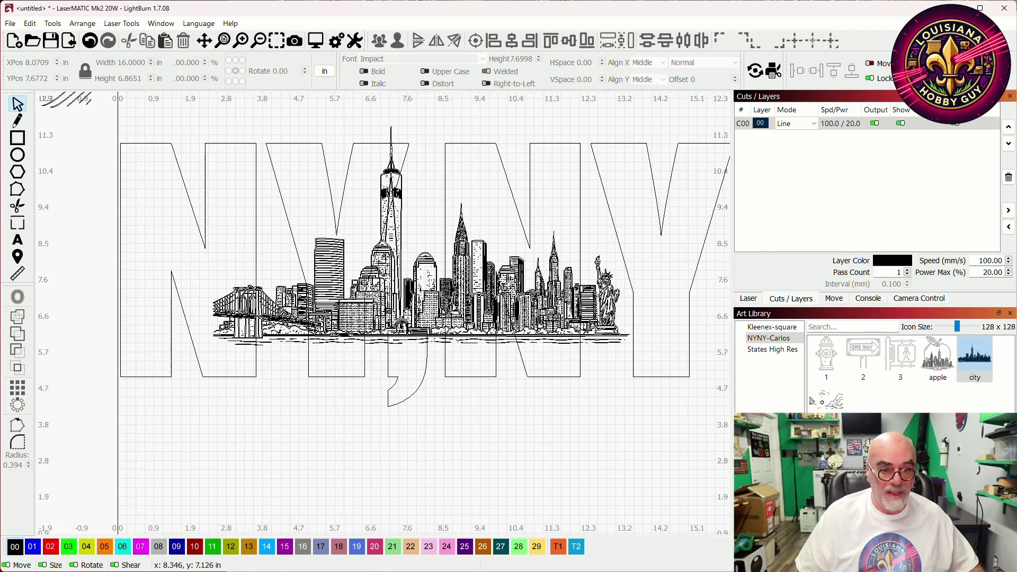
Stretch the skyline outward on both sides to about 14.86 in wide
left_click(432, 285)
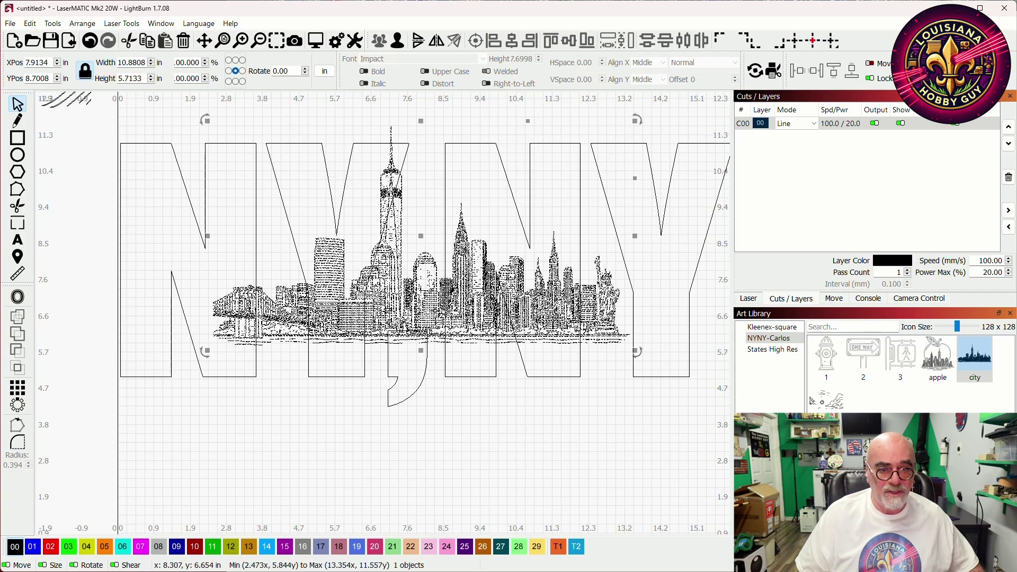
scroll(418, 379, "down", 1)
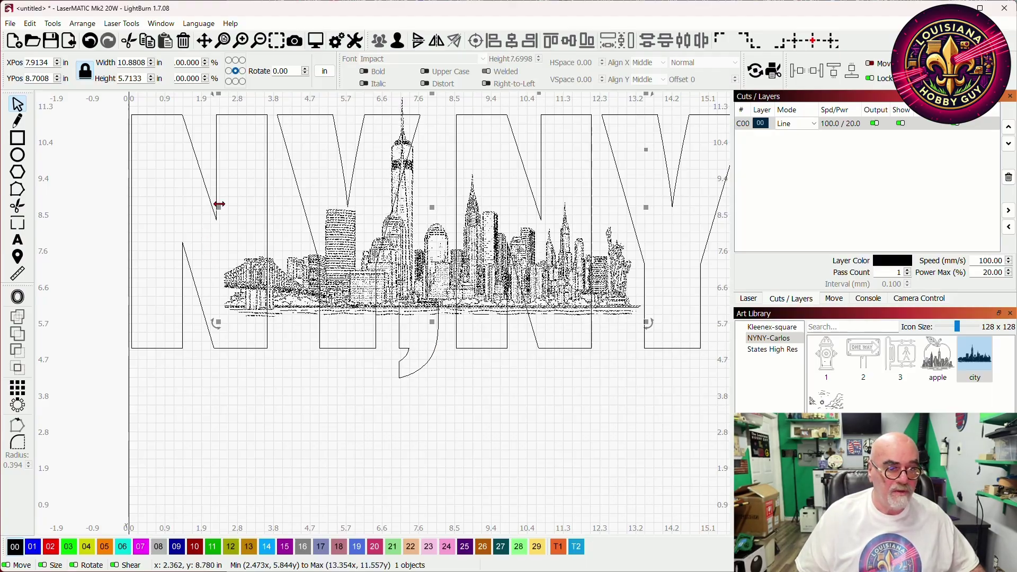
left_click_drag(219, 207, 128, 207)
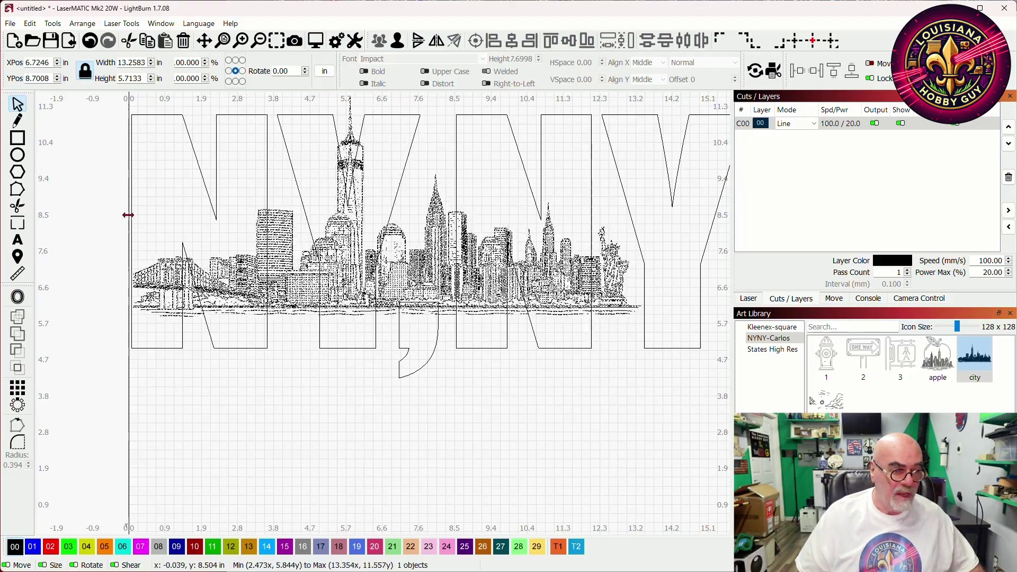
left_click(591, 281)
scroll(530, 265, "right", 5)
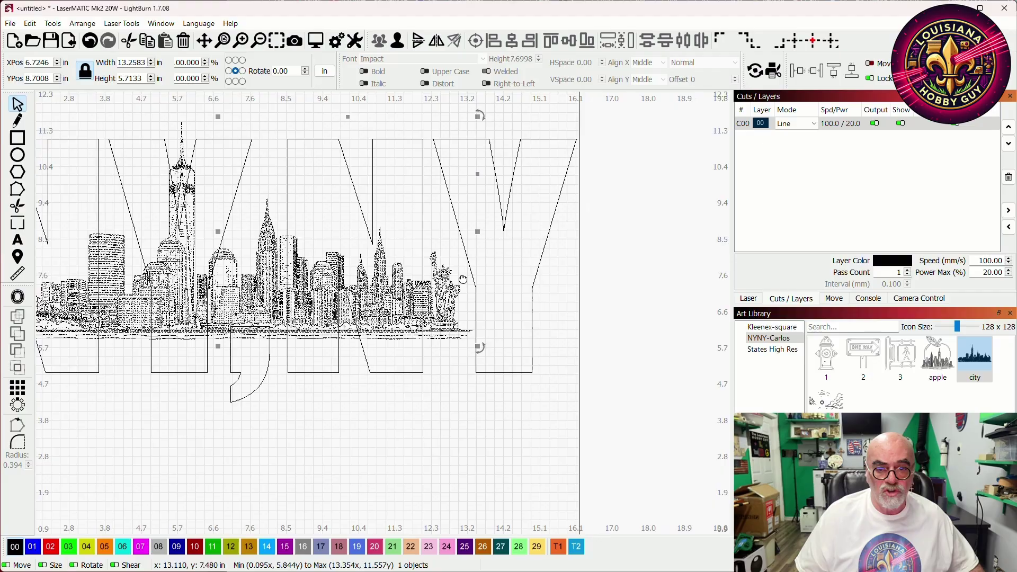
left_click_drag(472, 237, 535, 248)
scroll(535, 247, "down", 2)
scroll(450, 328, "down", 3)
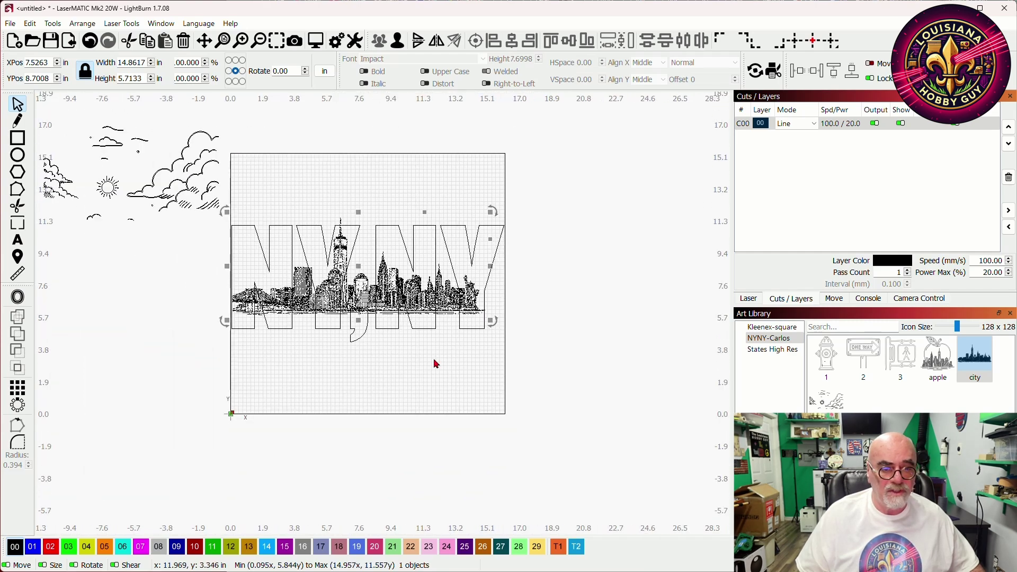
left_click(444, 371)
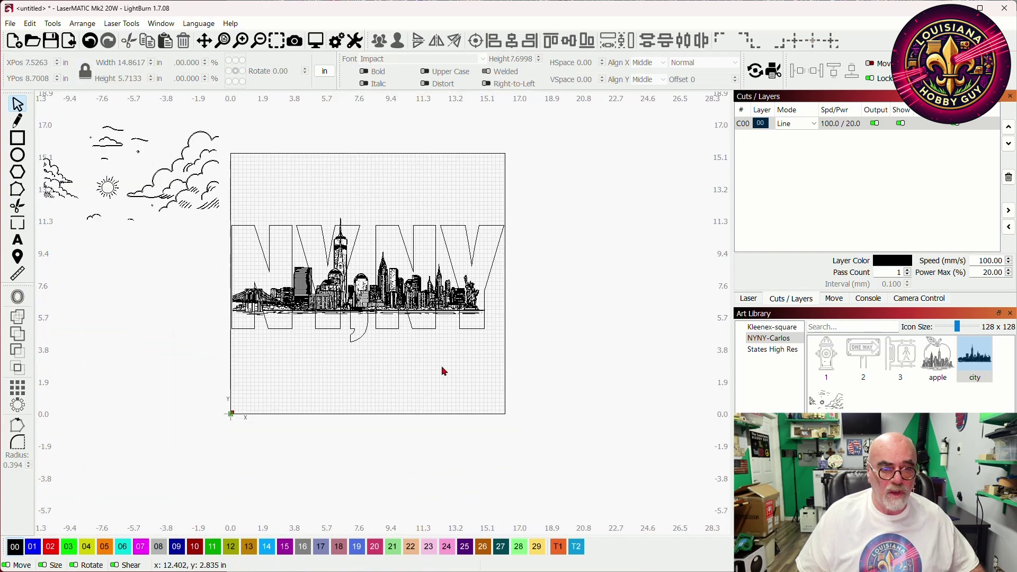
Nudge the skyline down with the arrow keys so its base rests along the NY,NY letters' bottom
left_click(498, 242)
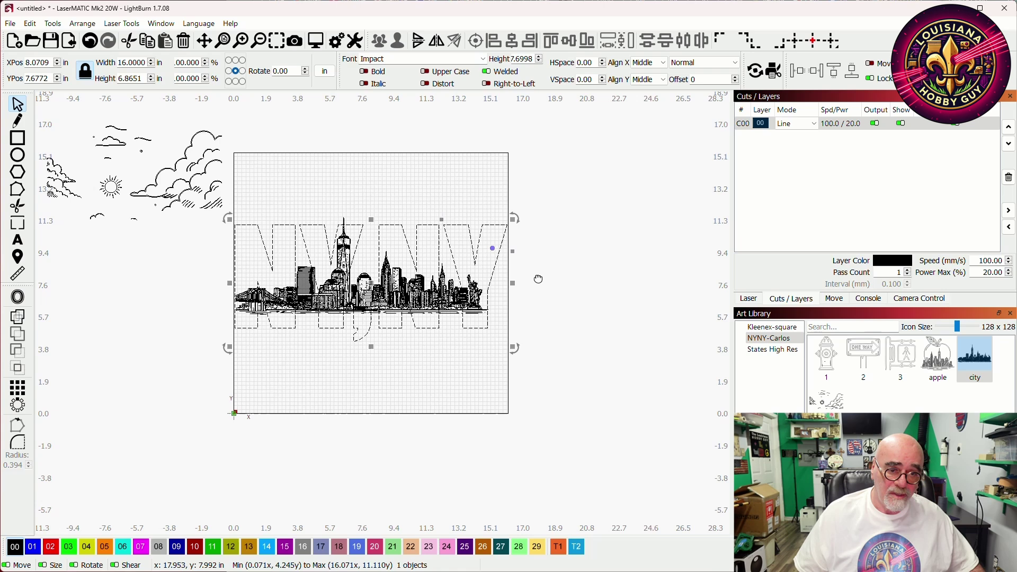
scroll(580, 282, "up", 1)
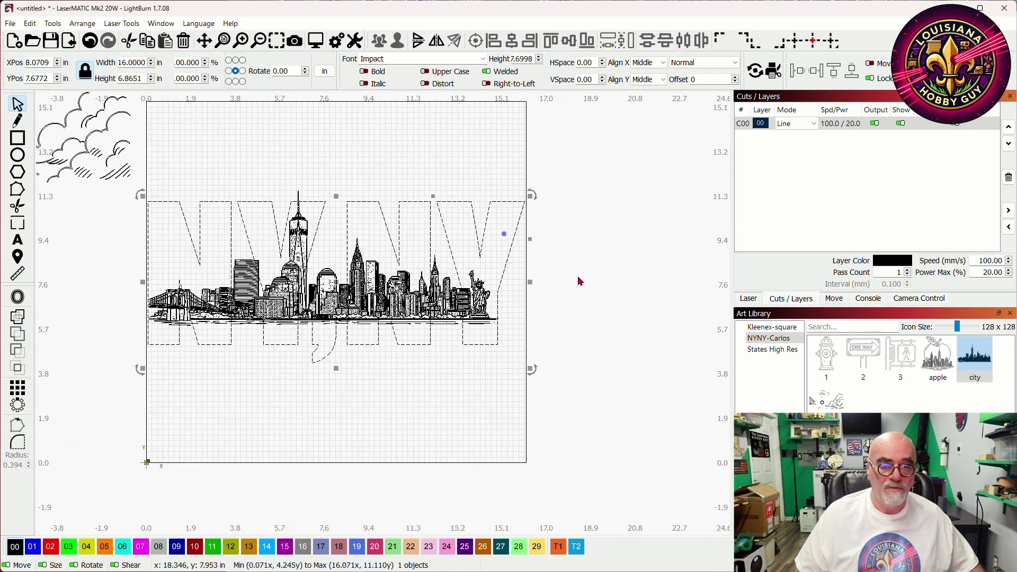
left_click_drag(580, 281, 654, 287)
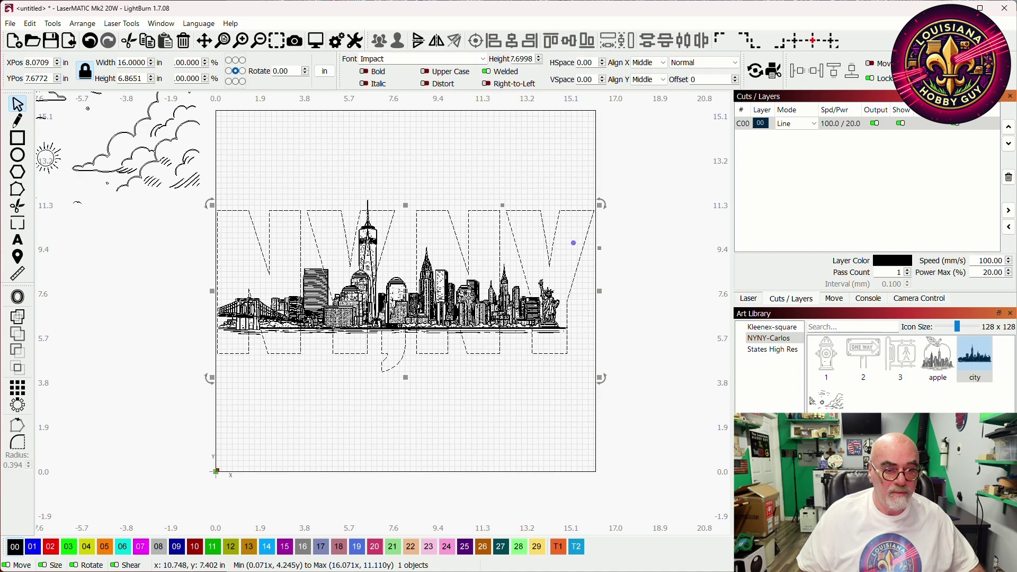
key("Down")
key("Up")
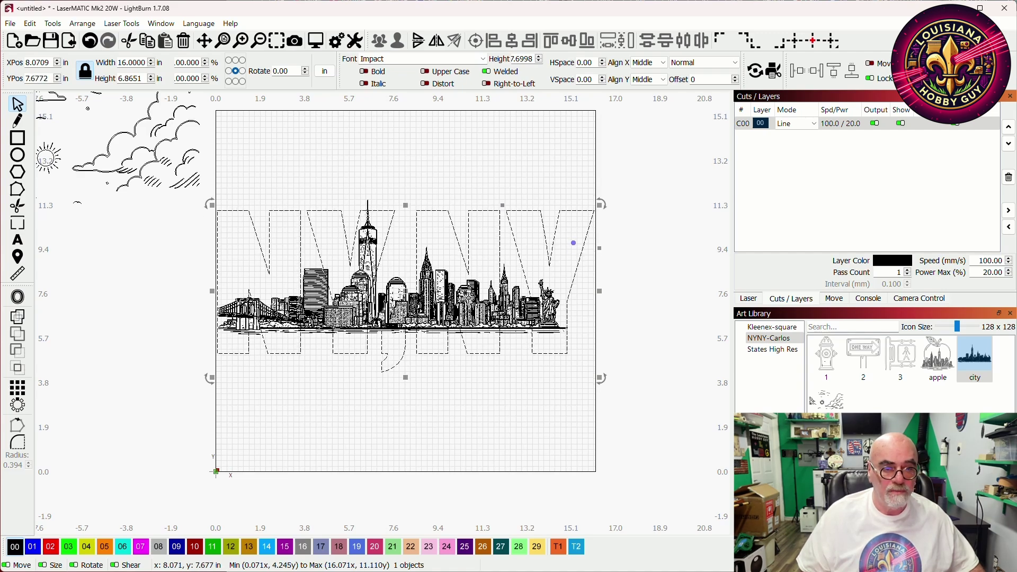
left_click(403, 294)
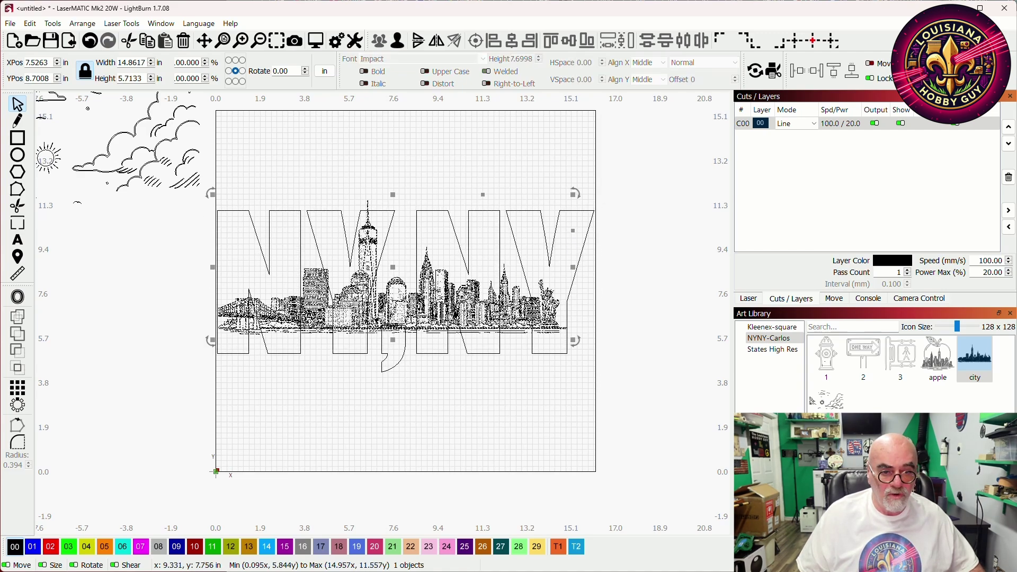
key("Down")
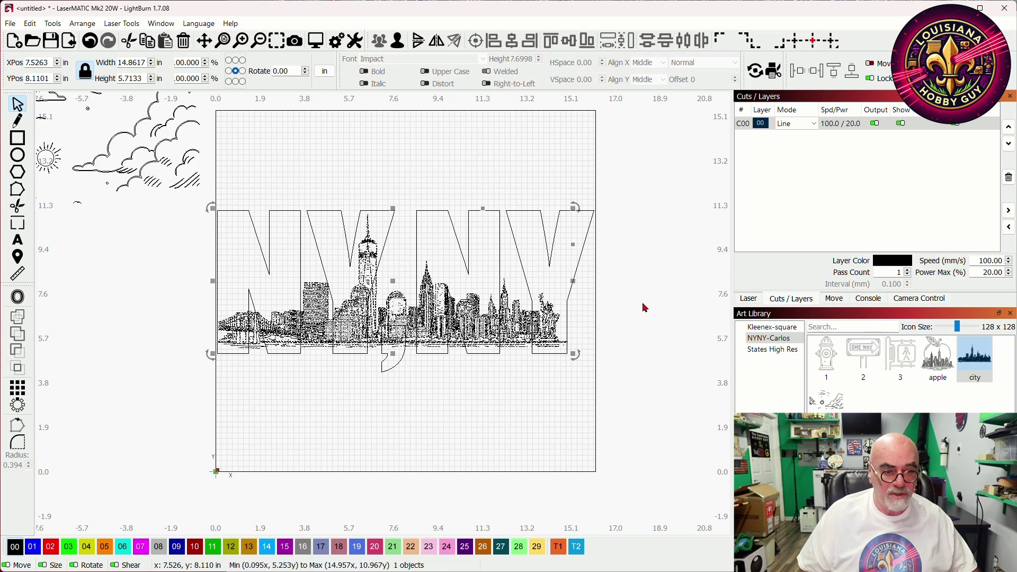
key("Down")
key("Down")
key("Down")
key("Down")
key("Down")
key("Down")
key("Down")
key("Down")
key("Down")
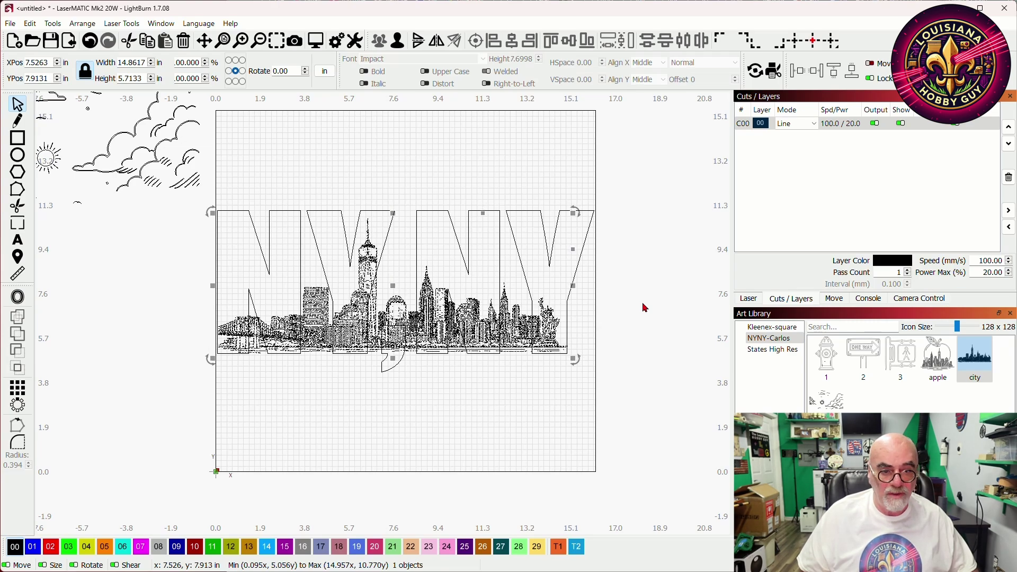
left_click(649, 301)
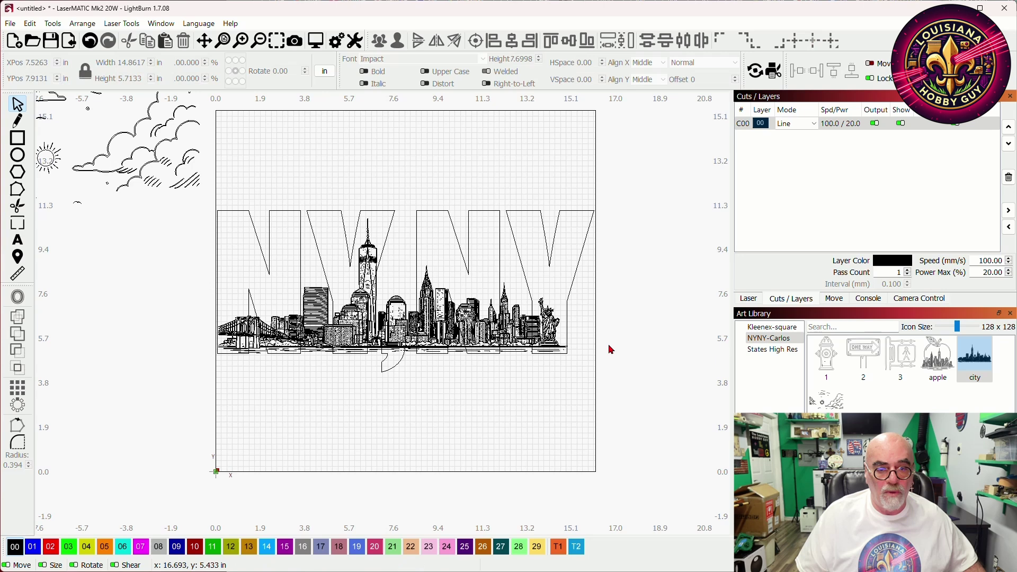
left_click(586, 243)
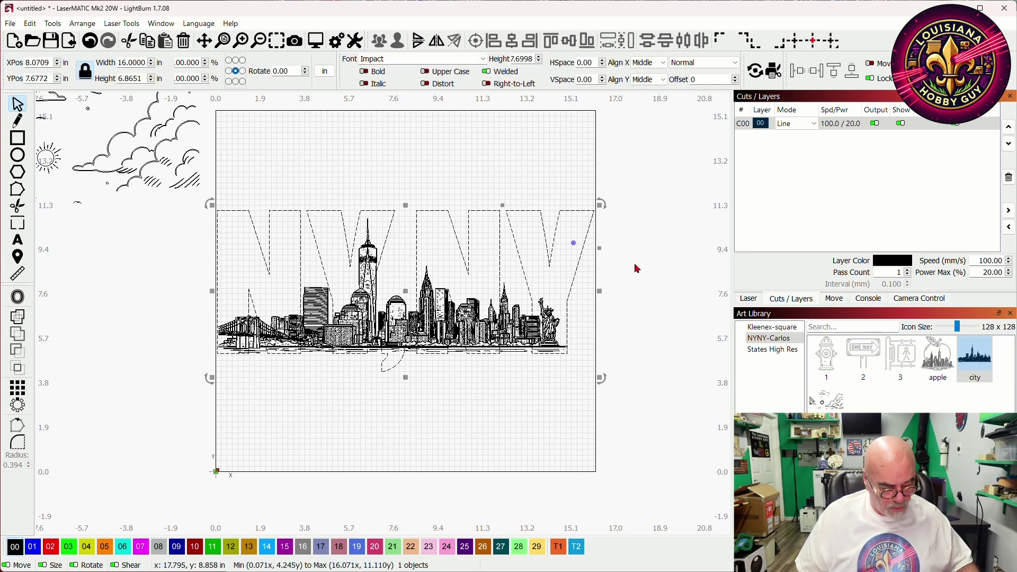
Duplicate the NY,NY lettering with Ctrl+D and move the copy off the page to the left
key("ctrl+d")
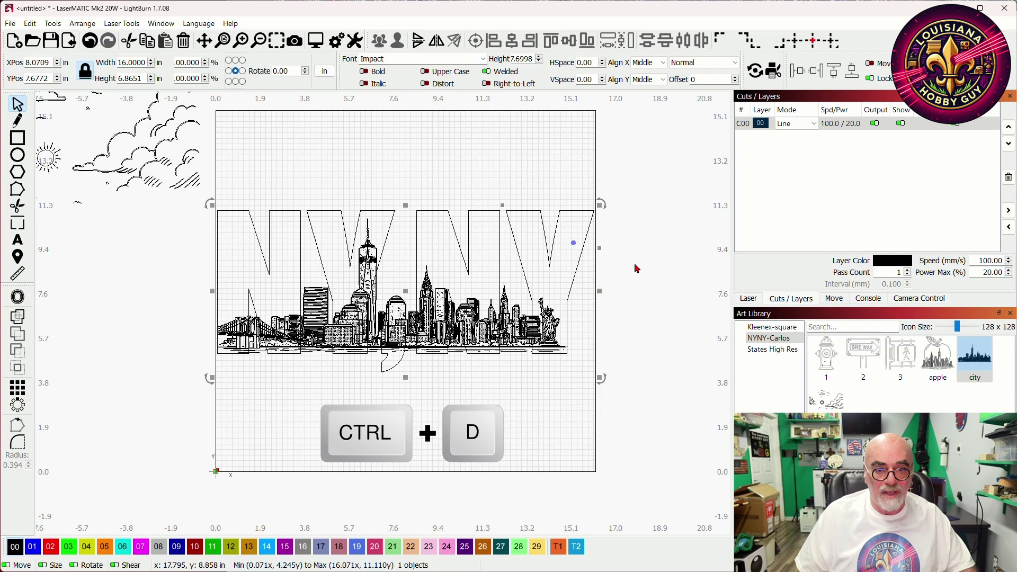
left_click_drag(638, 269, 689, 251)
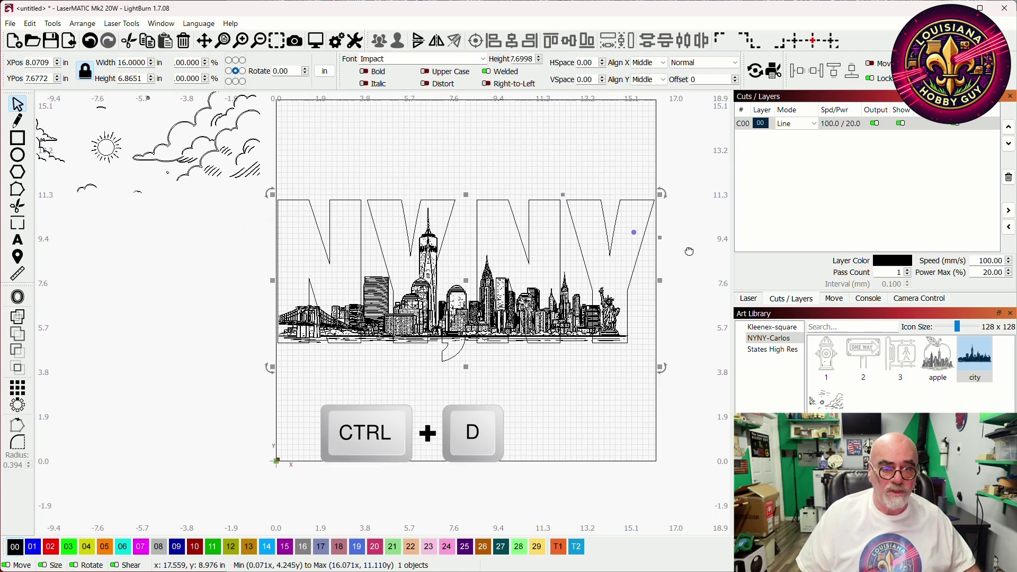
left_click_drag(466, 278, 64, 371)
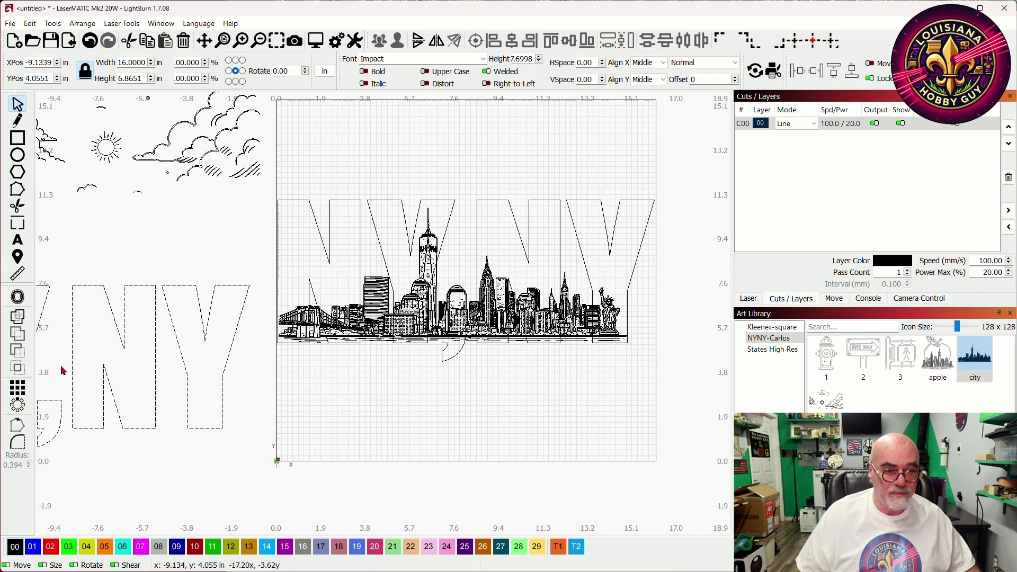
left_click(259, 397)
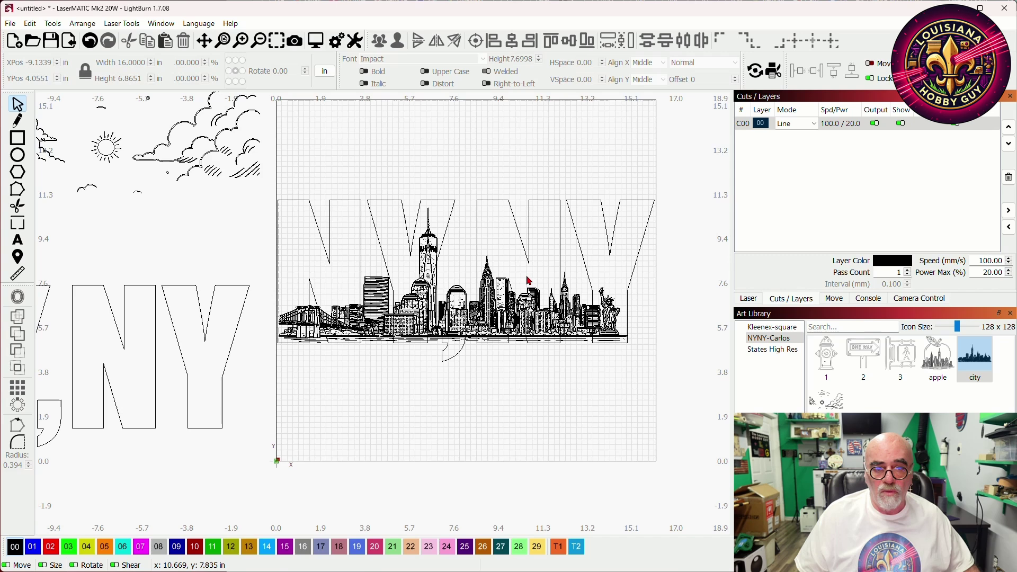
left_click(478, 205)
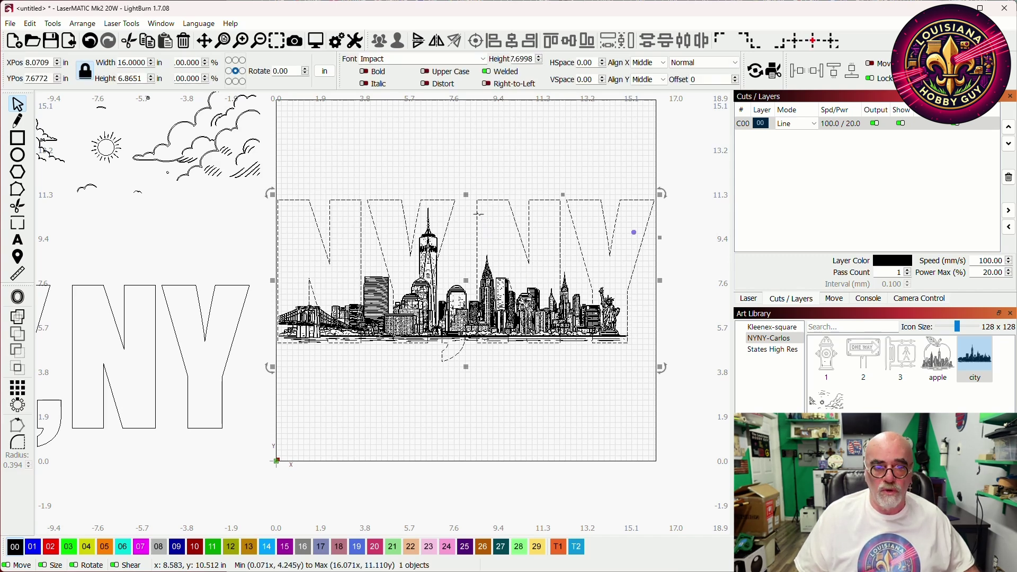
left_click(523, 394)
Widen the skyline slightly, then select both the skyline and the NY,NY lettering
scroll(547, 364, "up", 1)
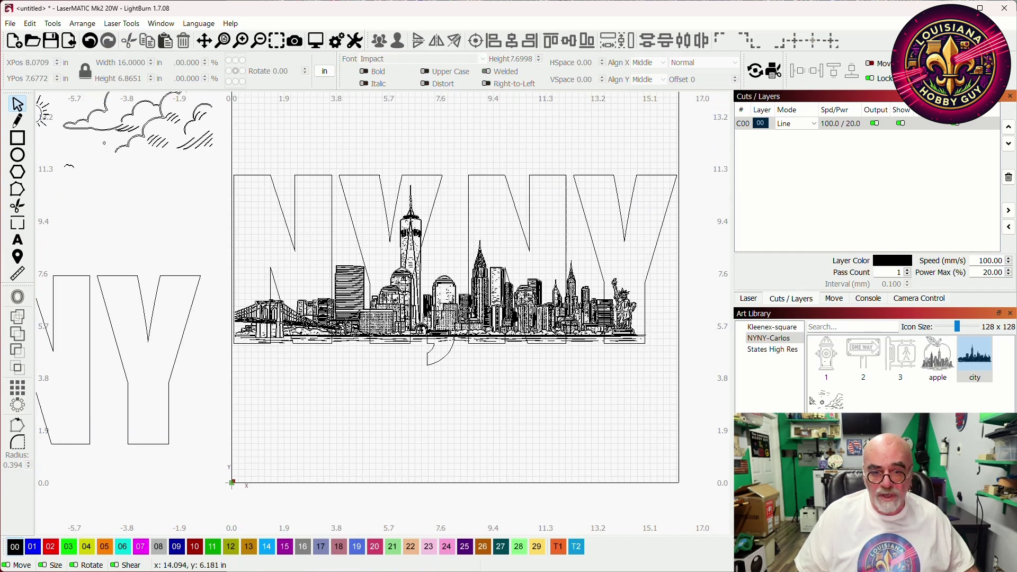
left_click(623, 314)
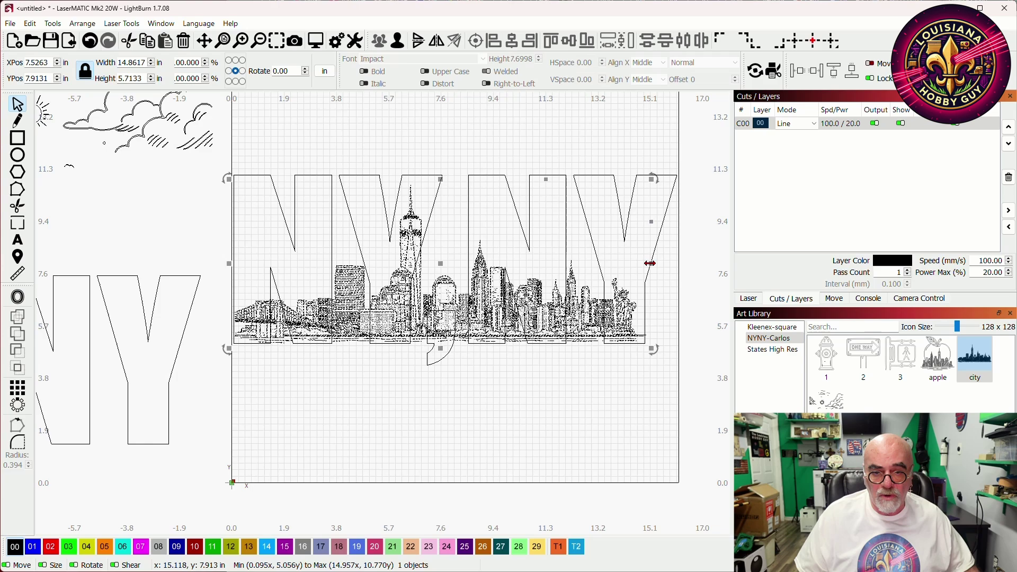
left_click_drag(651, 263, 654, 263)
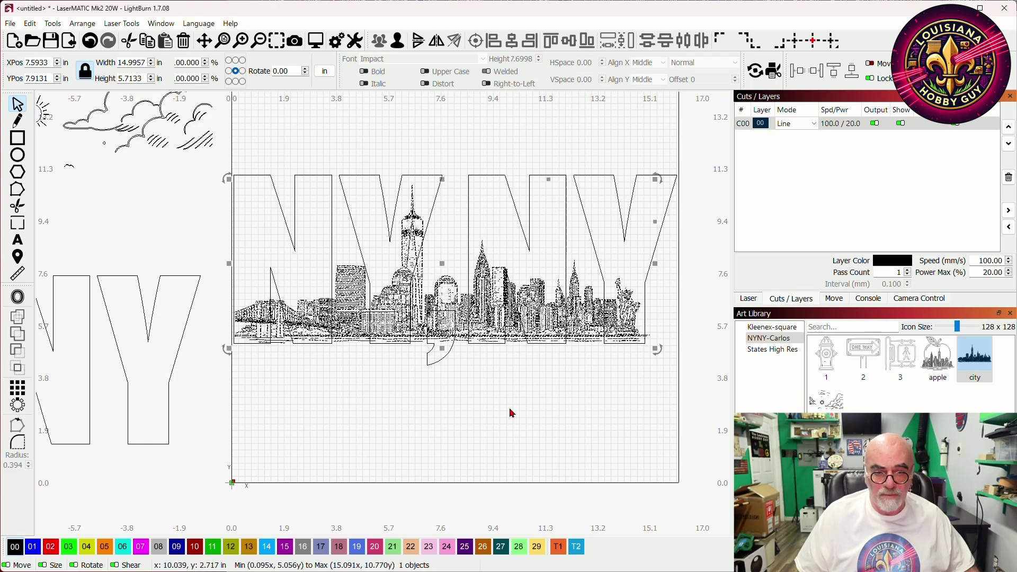
left_click(528, 398)
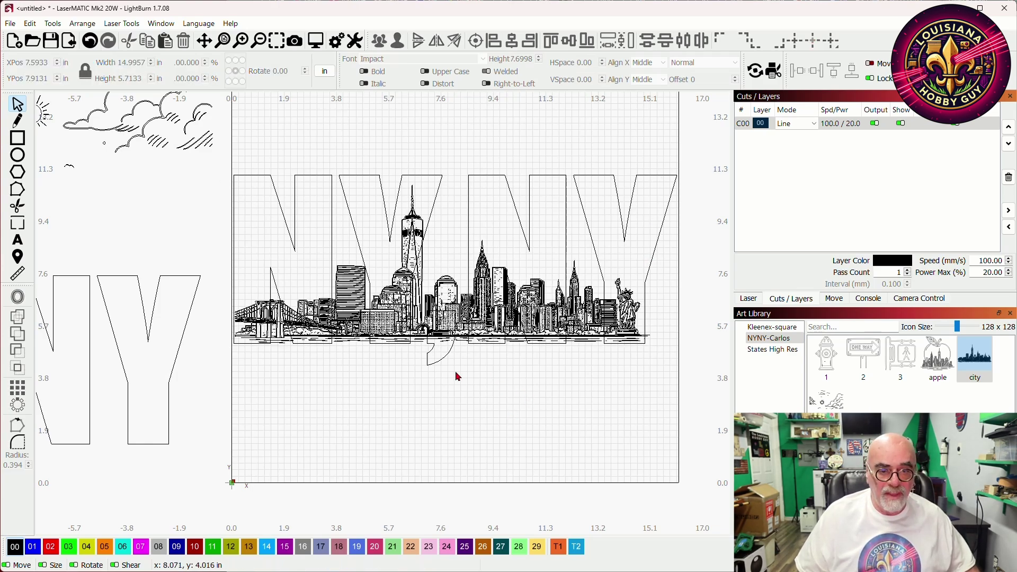
scroll(457, 375, "down", 1)
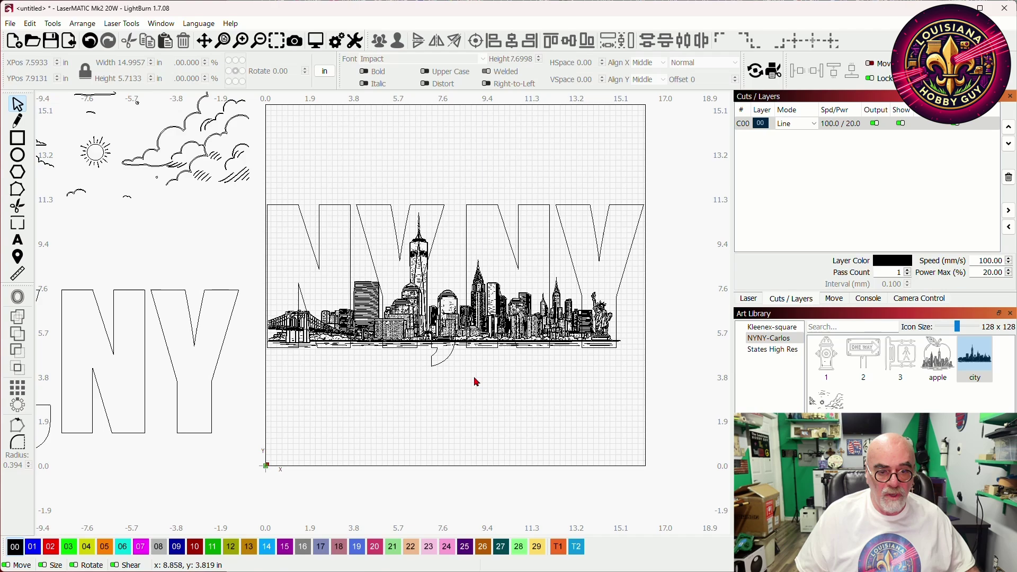
left_click_drag(506, 371, 453, 297)
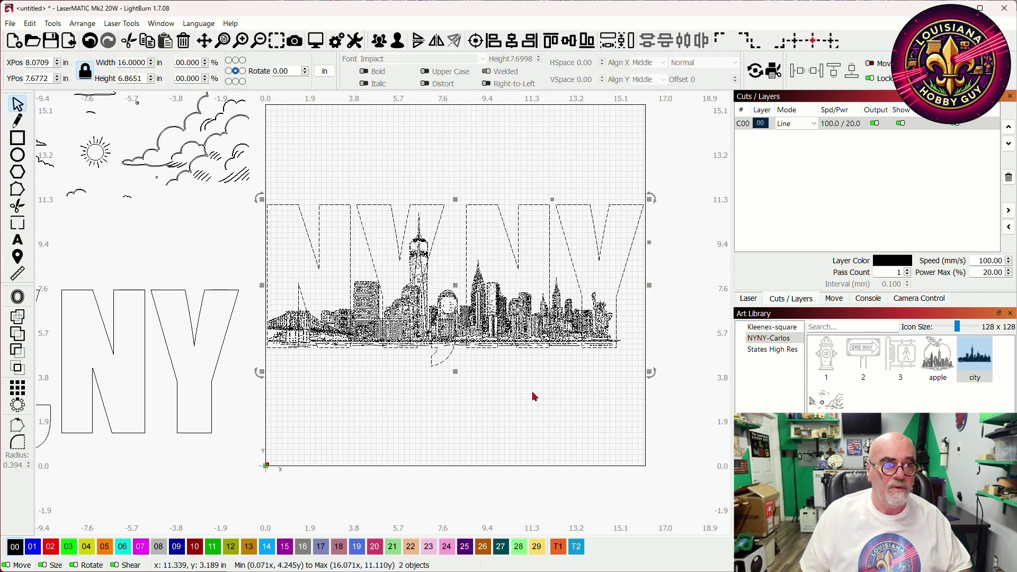
Apply a Boolean Assistant Intersection to clip the skyline to the NY,NY letter shapes
left_click(49, 26)
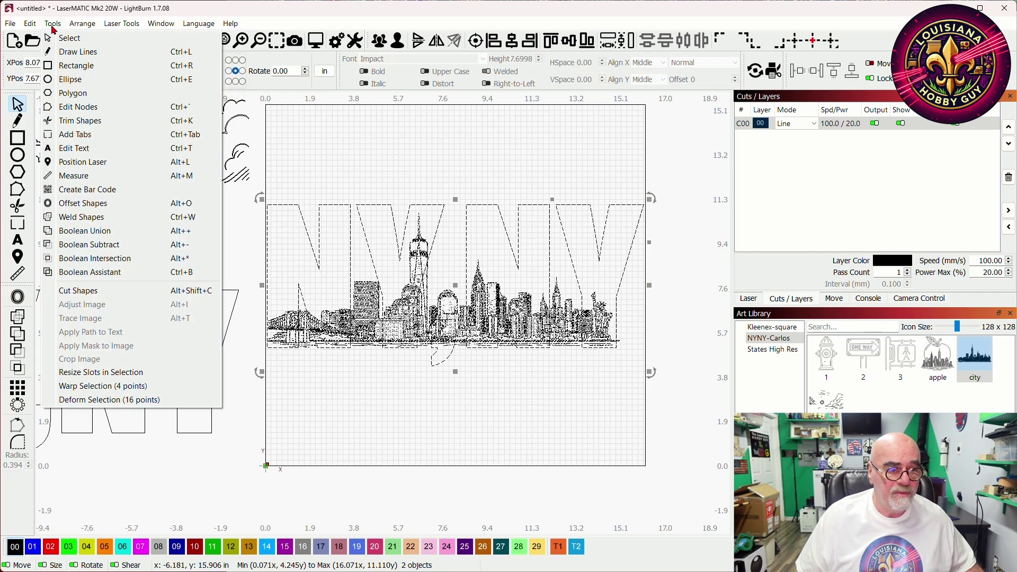
left_click(126, 276)
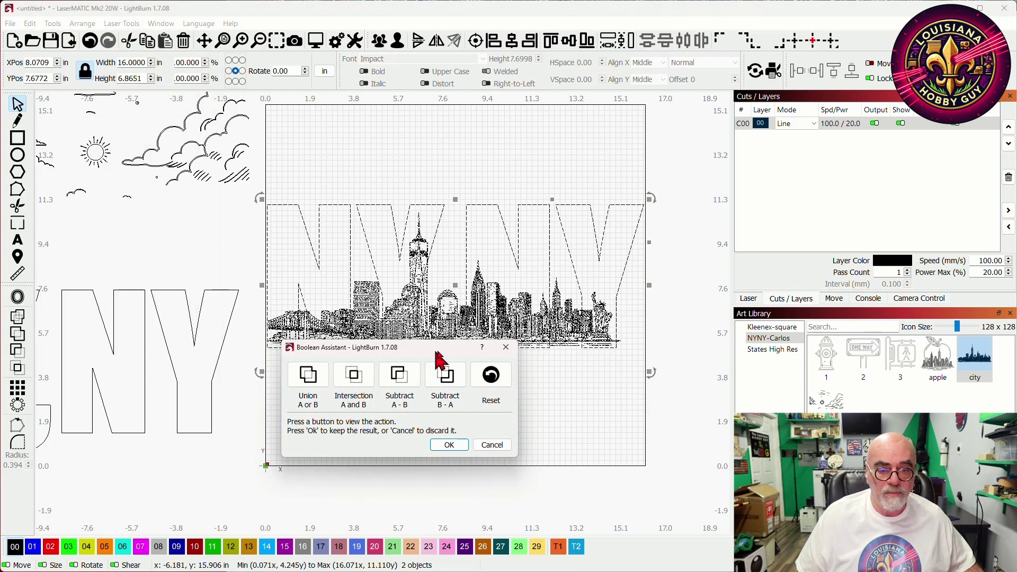
left_click_drag(436, 352, 628, 135)
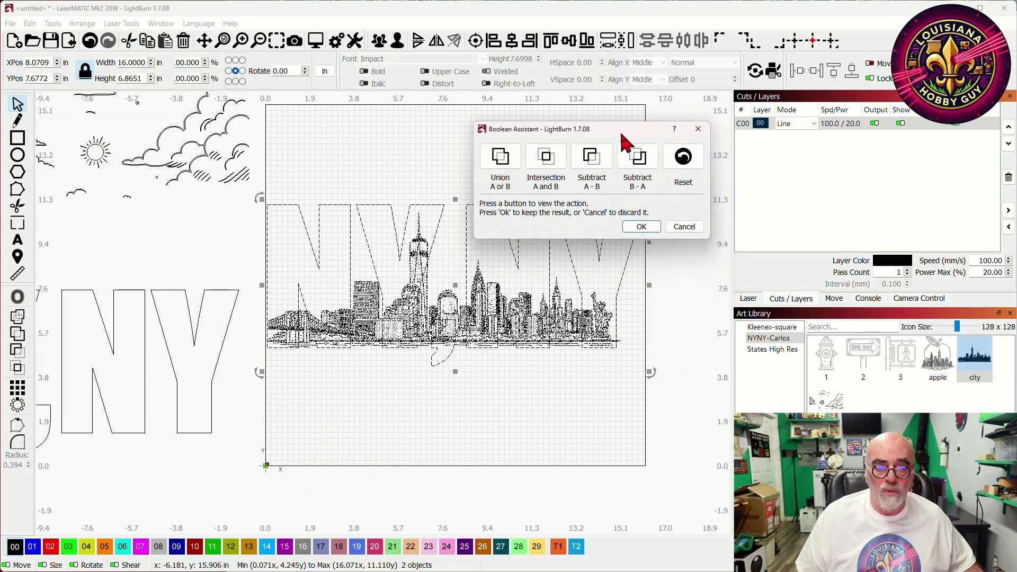
left_click(552, 158)
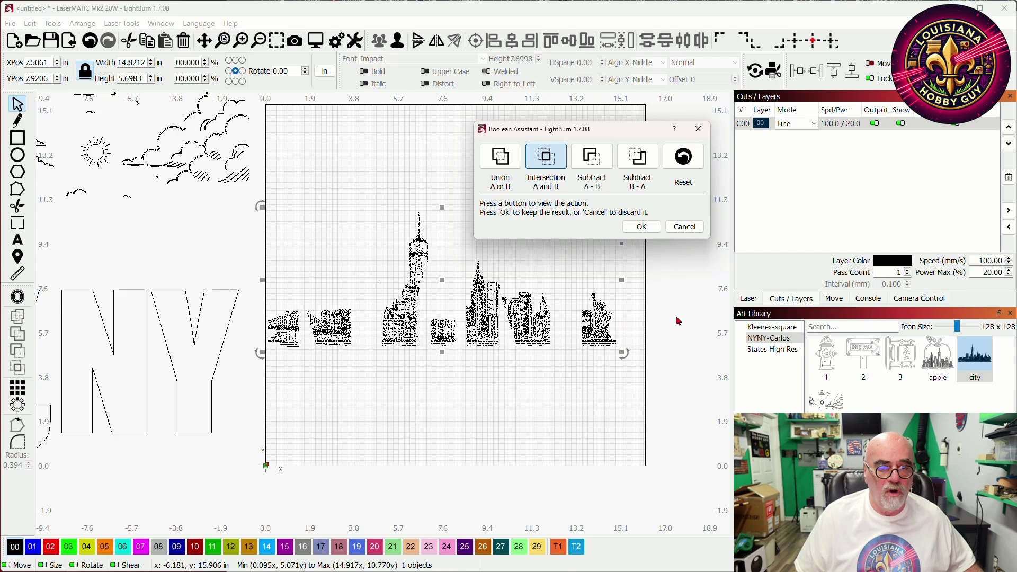
Accept the intersection and shift the trimmed skyline slightly up and right
left_click(642, 227)
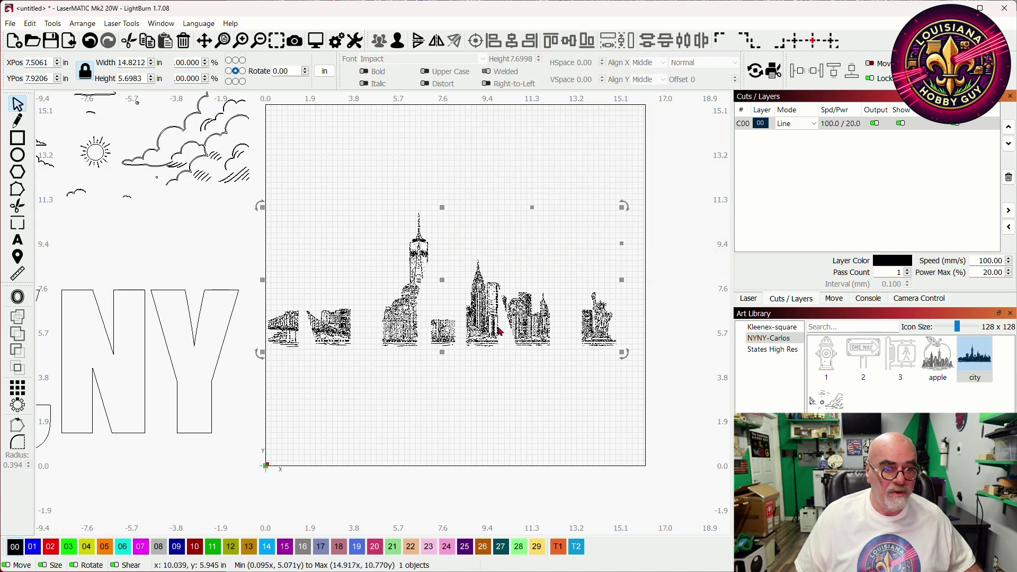
left_click_drag(446, 286, 458, 263)
scroll(404, 264, "up", 3)
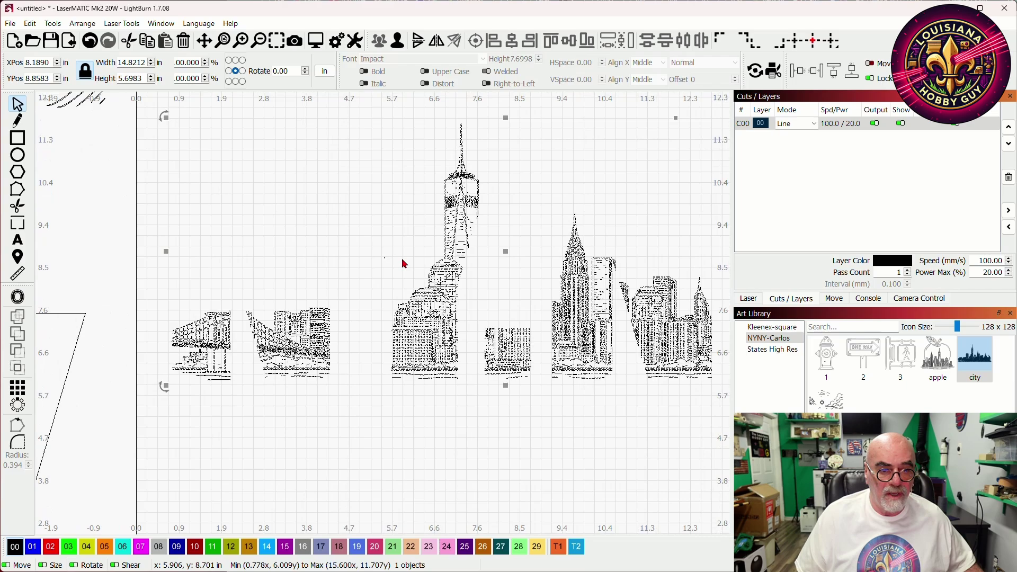
scroll(404, 264, "up", 5)
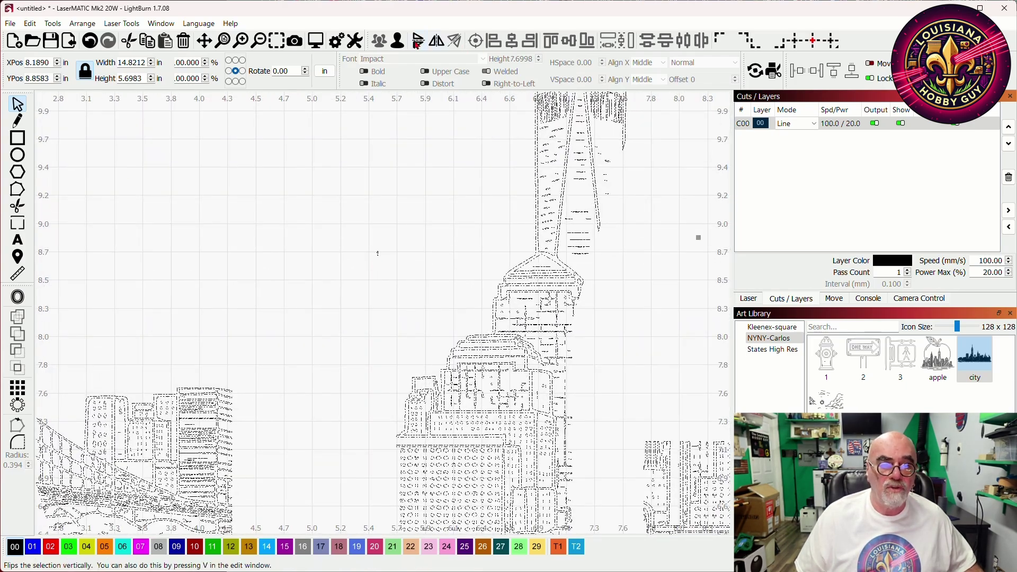
left_click(458, 182)
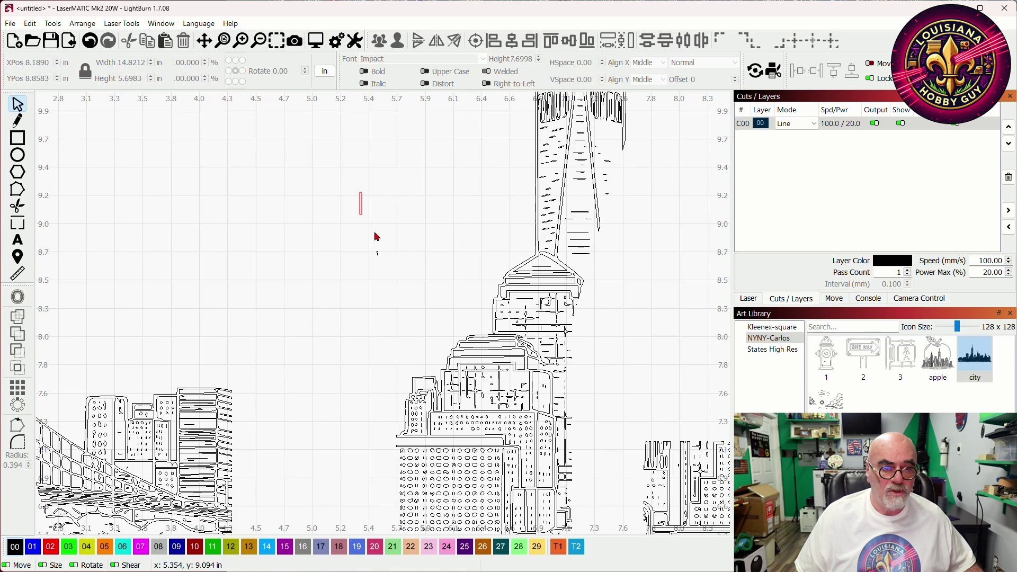
left_click(377, 254)
left_click(410, 277)
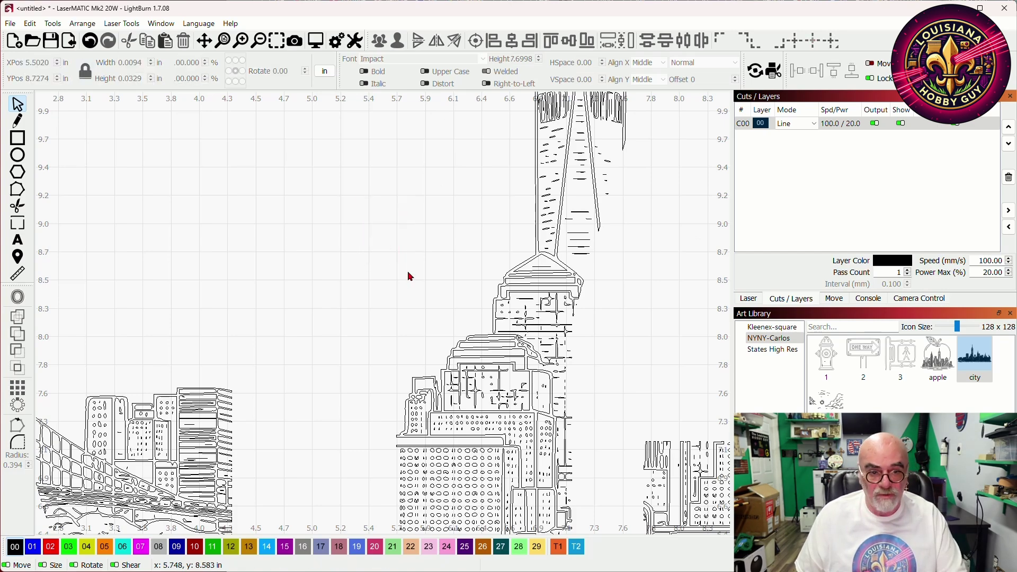
scroll(410, 277, "down", 5)
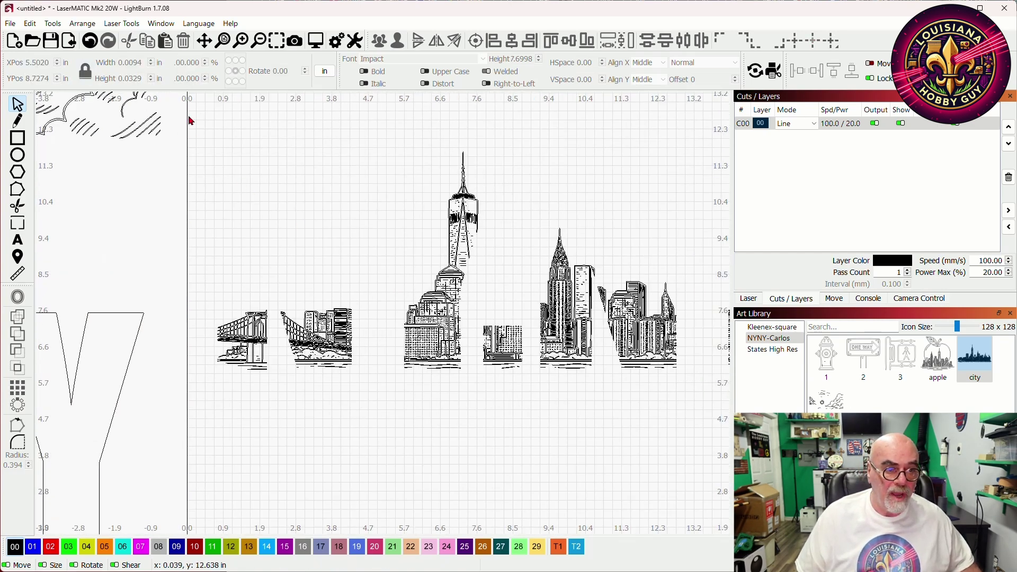
Group all the trimmed skyline pieces into one 14.8212 × 5.6983 in object with Ctrl+G
left_click_drag(189, 116, 727, 446)
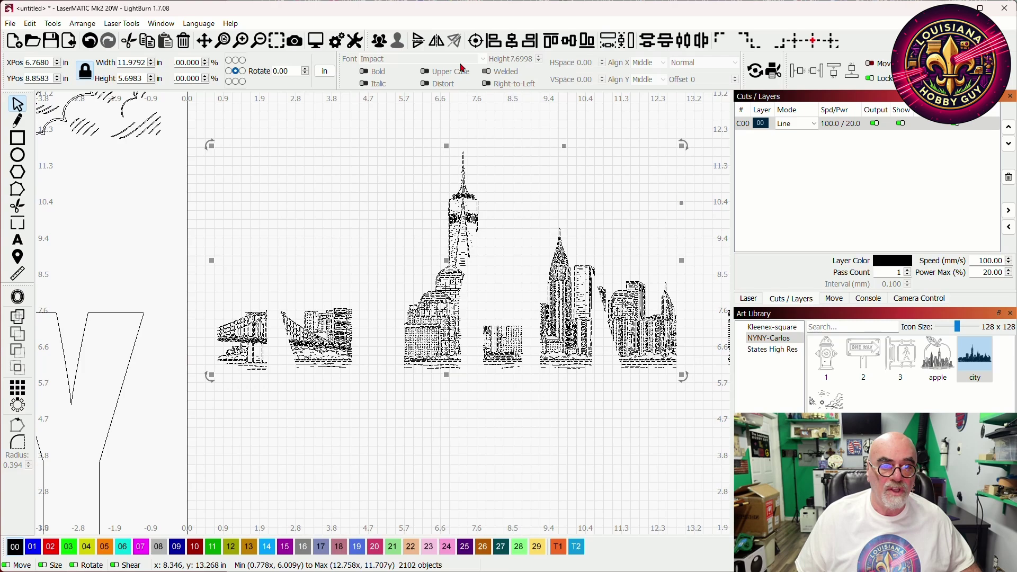
key("ctrl+g")
scroll(489, 278, "down", 2)
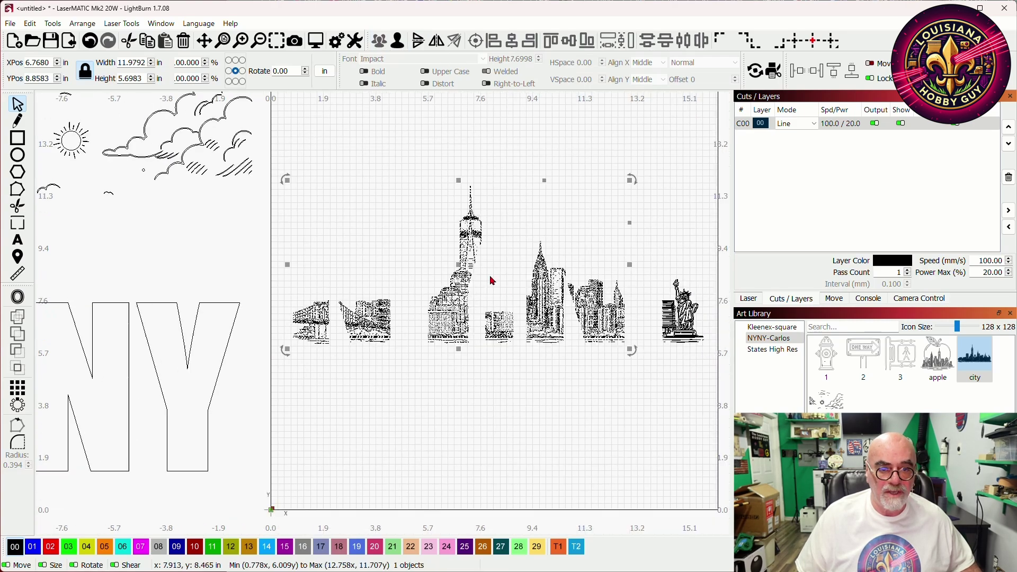
left_click_drag(461, 269, 476, 265)
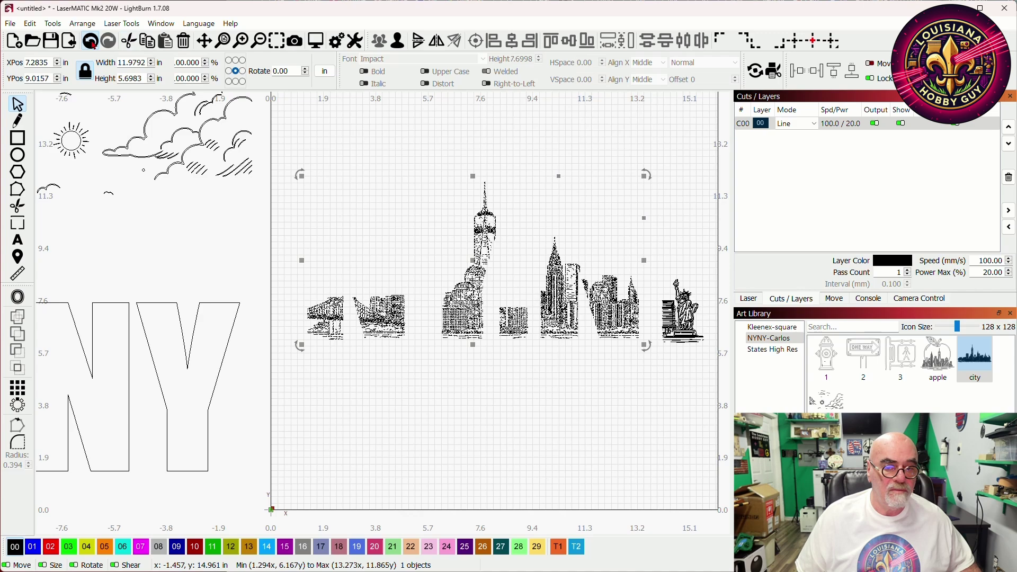
left_click(91, 42)
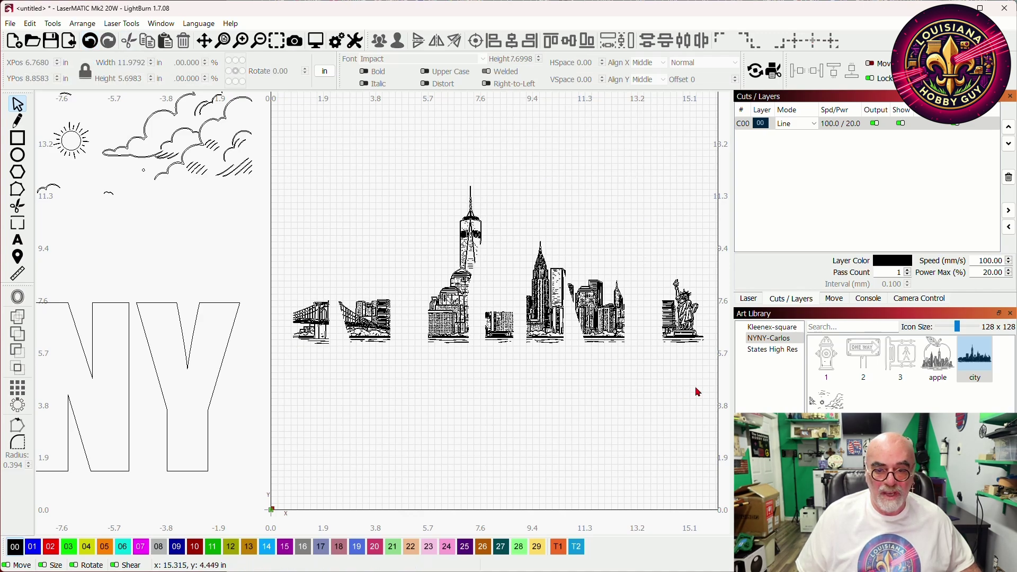
left_click_drag(273, 159, 693, 425)
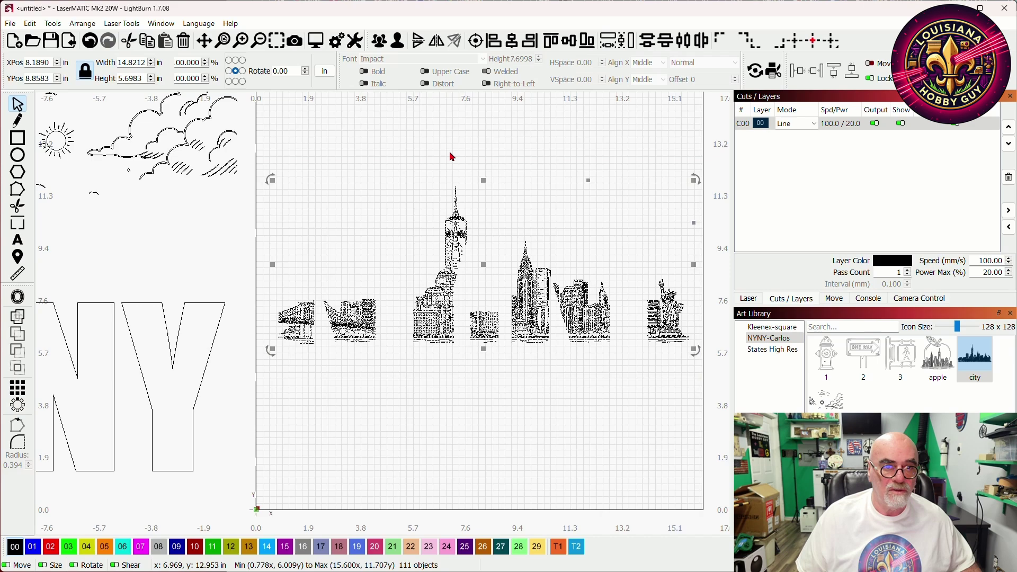
key("ctrl+g")
scroll(450, 320, "down", 1)
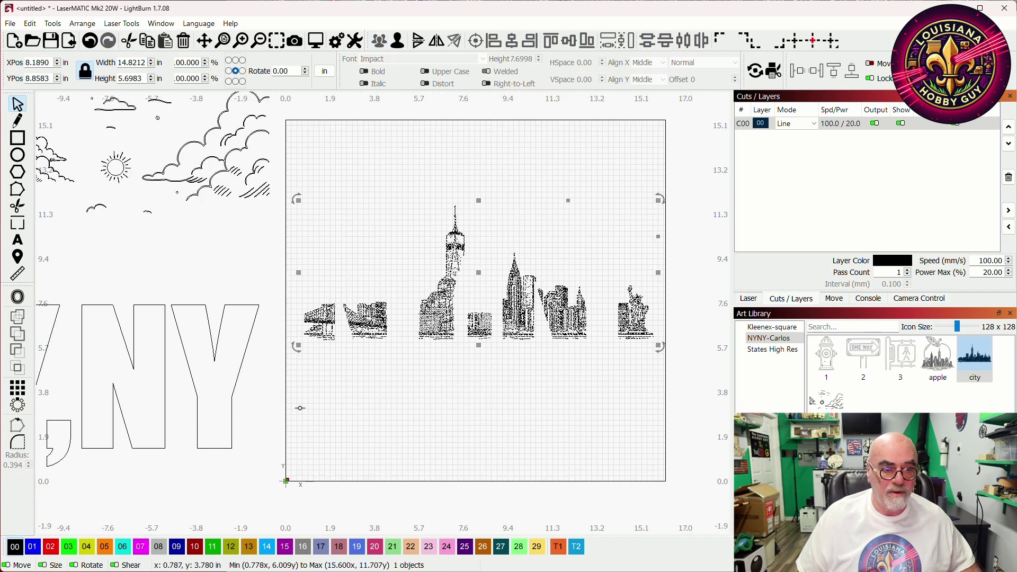
Select the spare NY,NY lettering, discard an oversized inch offset, and switch units to millimetres
left_click(229, 380)
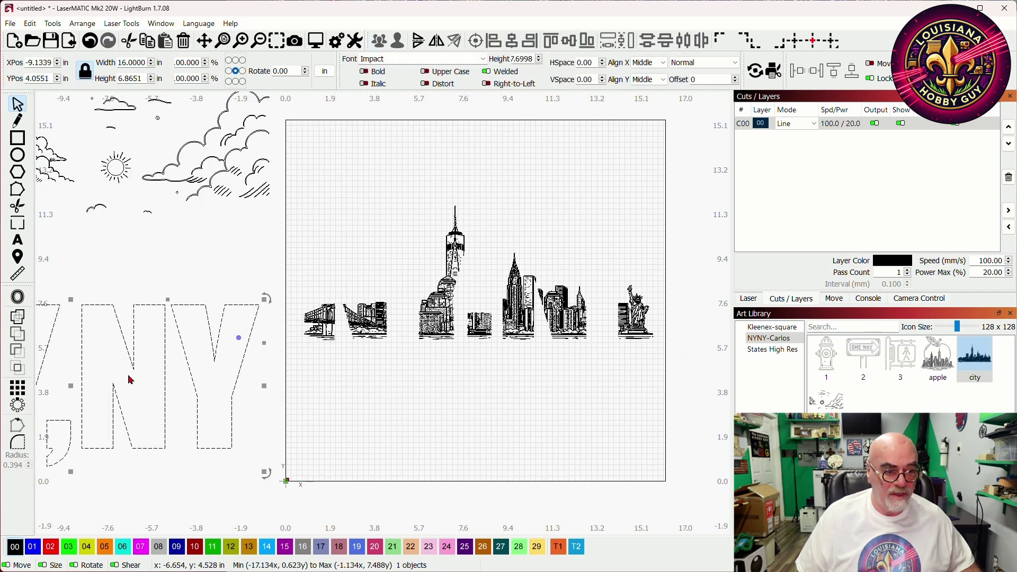
left_click_drag(146, 391, 395, 305)
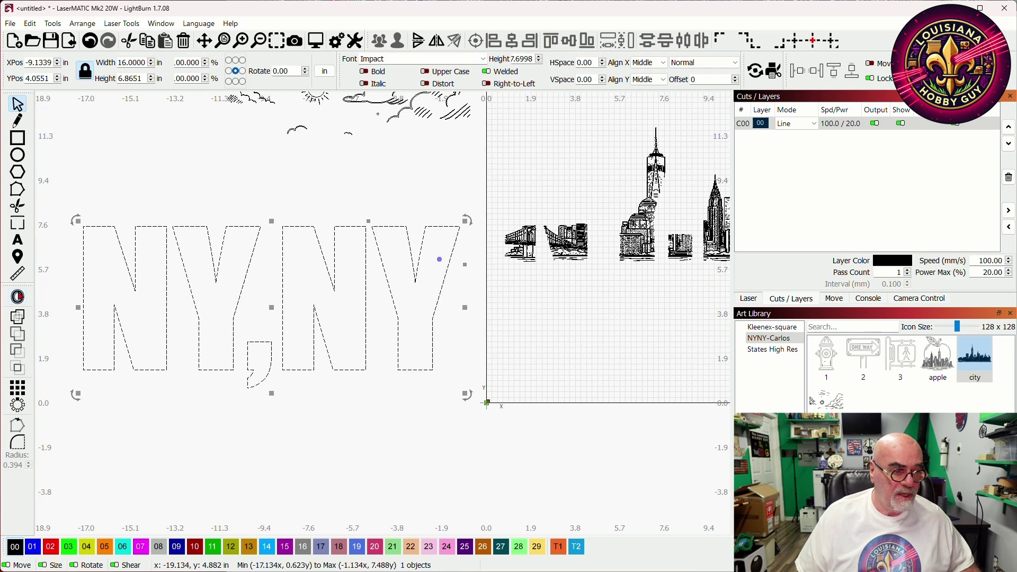
left_click(18, 316)
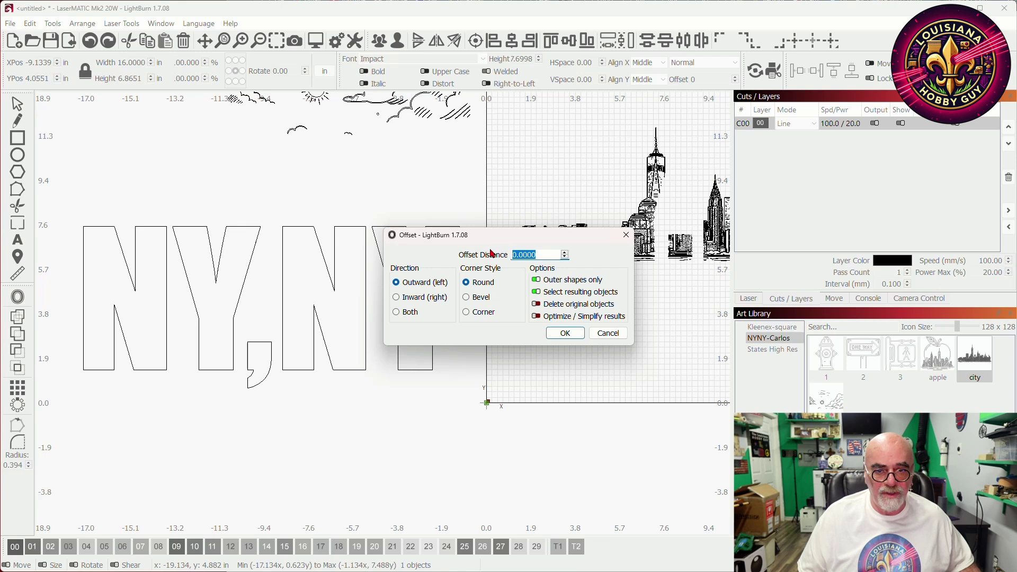
type("5")
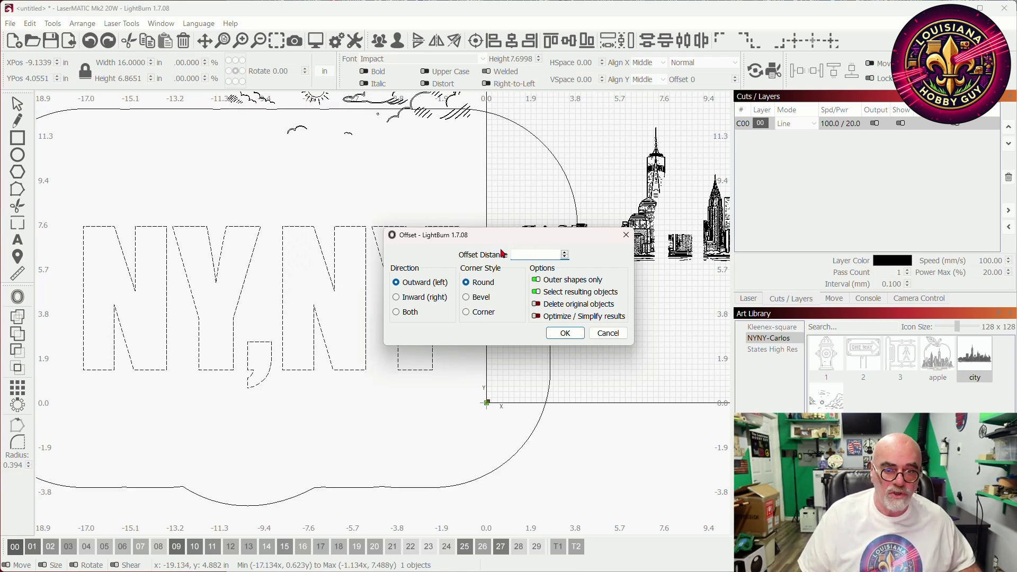
left_click(609, 333)
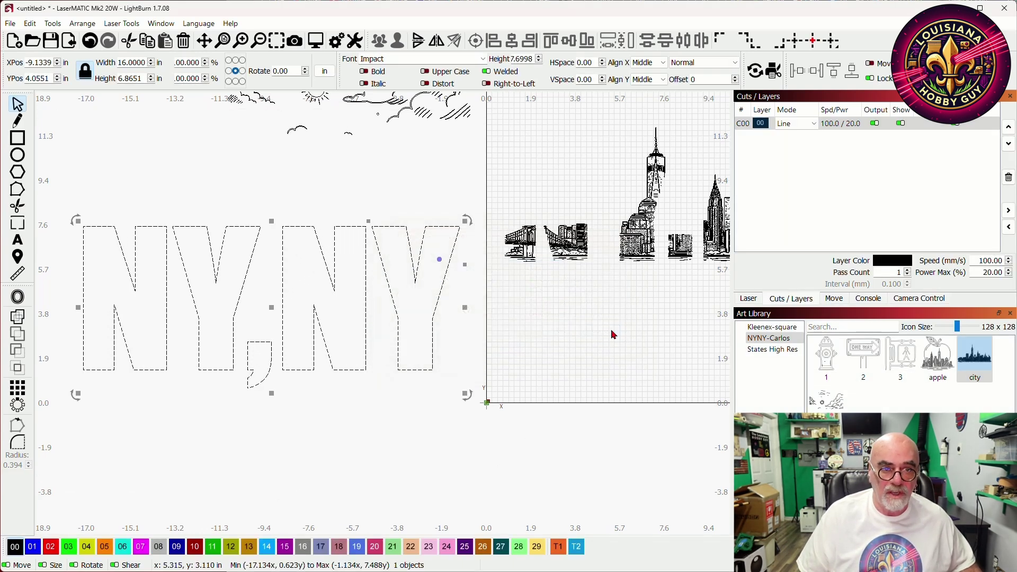
left_click(327, 75)
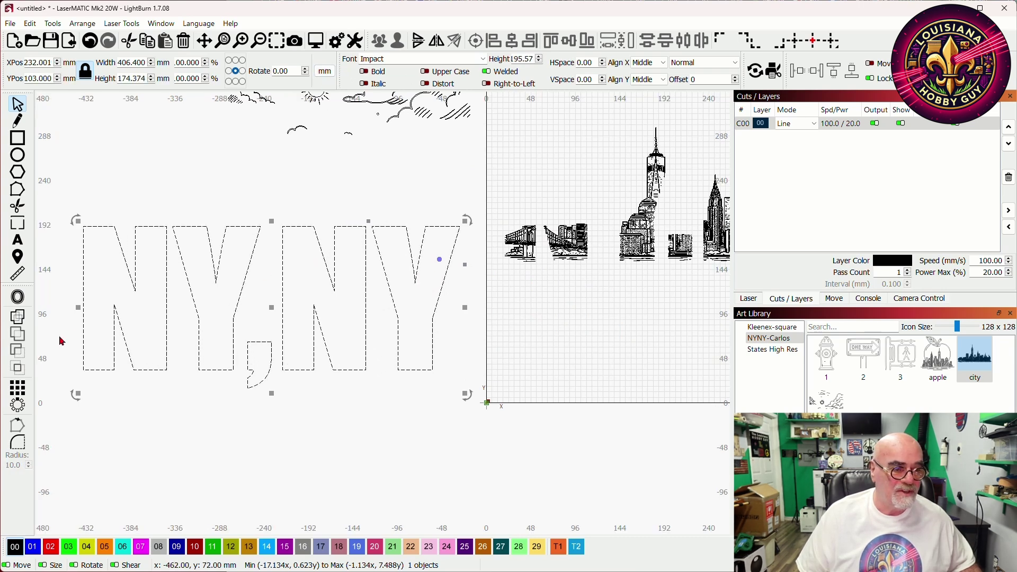
Offset the NY,NY letters 5 mm outward with rounded corners
left_click(17, 299)
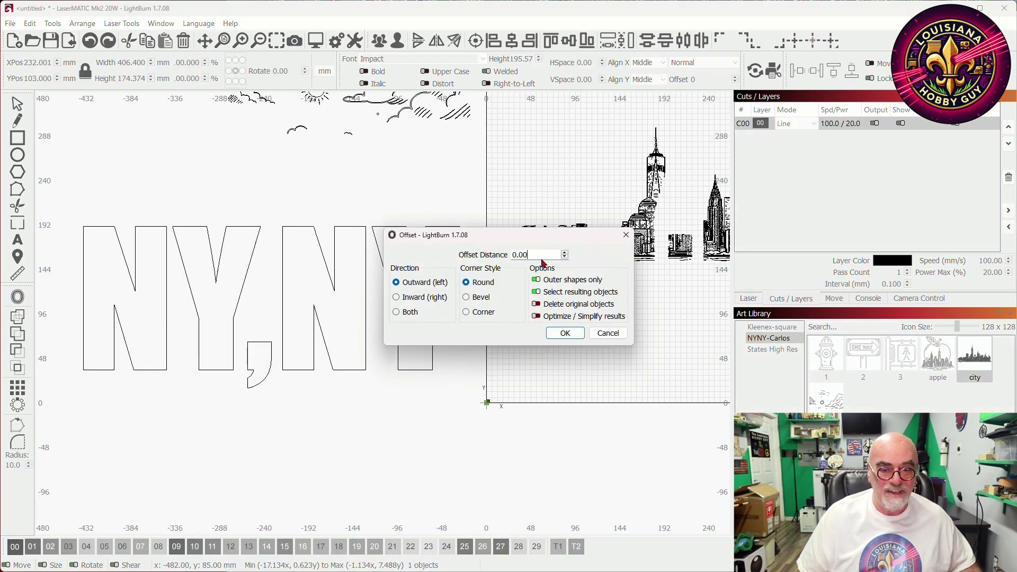
type("5")
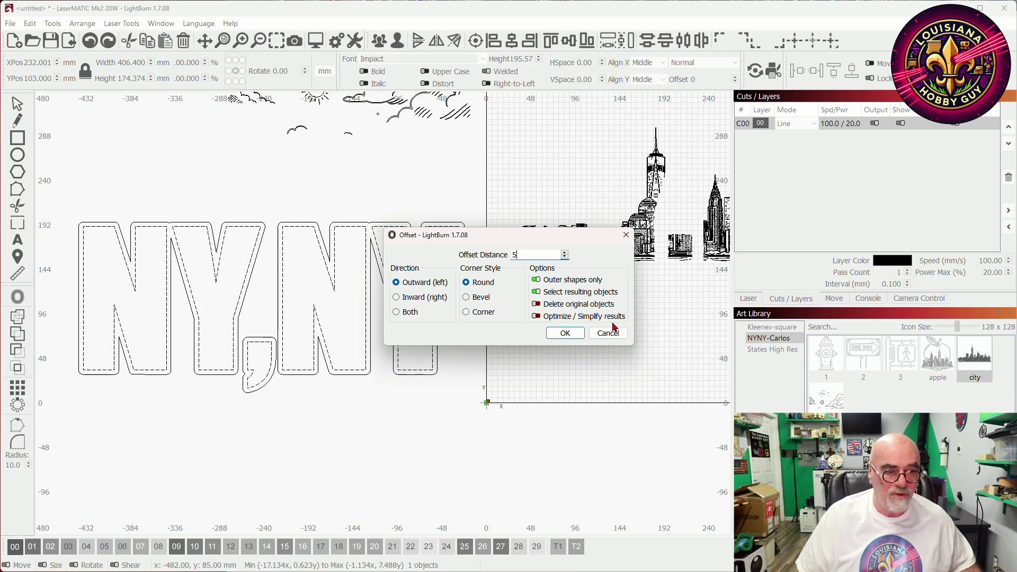
left_click(565, 334)
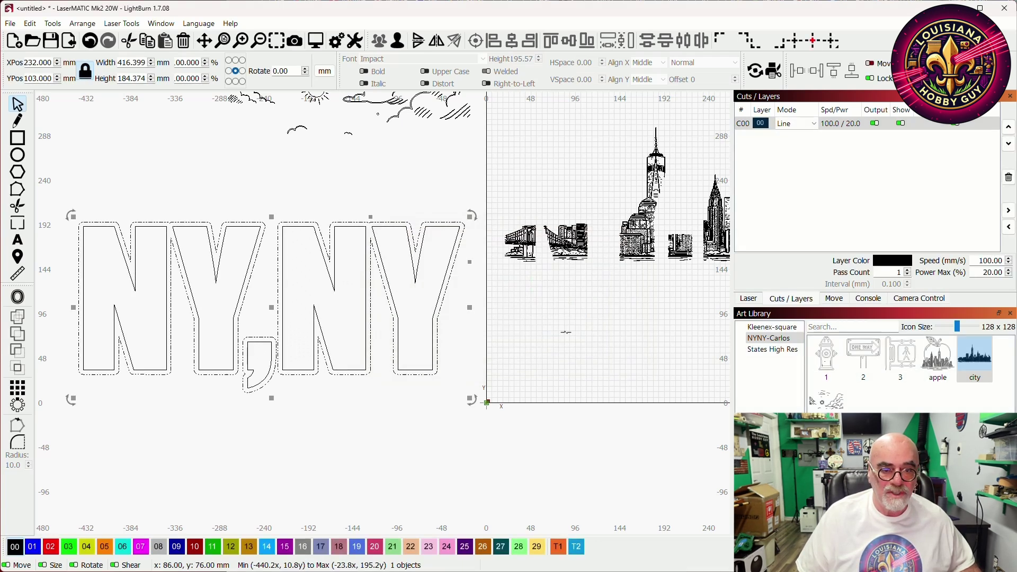
key("Escape")
scroll(289, 298, "down", 2)
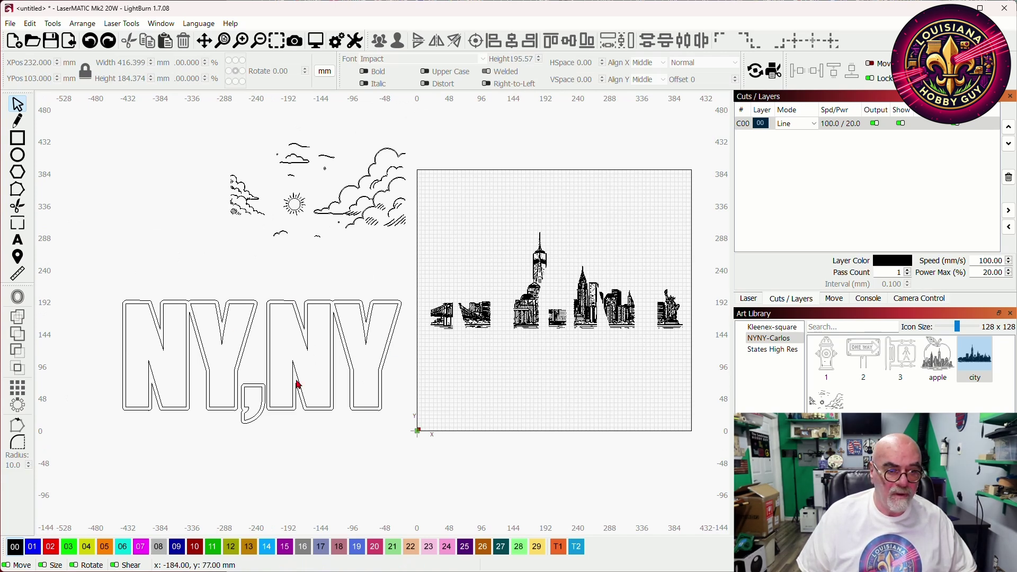
Group the NY,NY text with its offset outline and move it over the skyline
left_click_drag(335, 303, 276, 268)
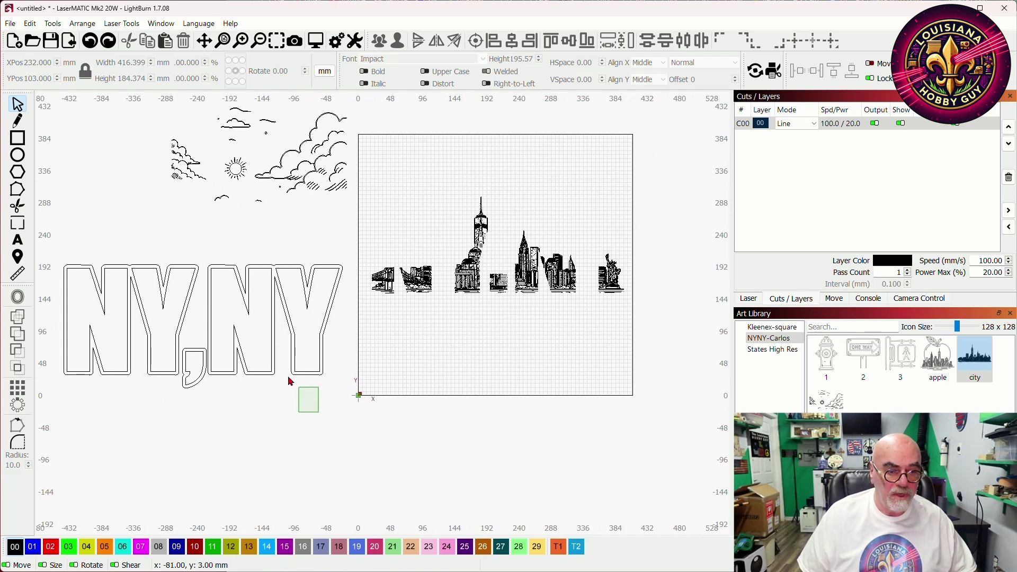
left_click_drag(261, 350, 261, 348)
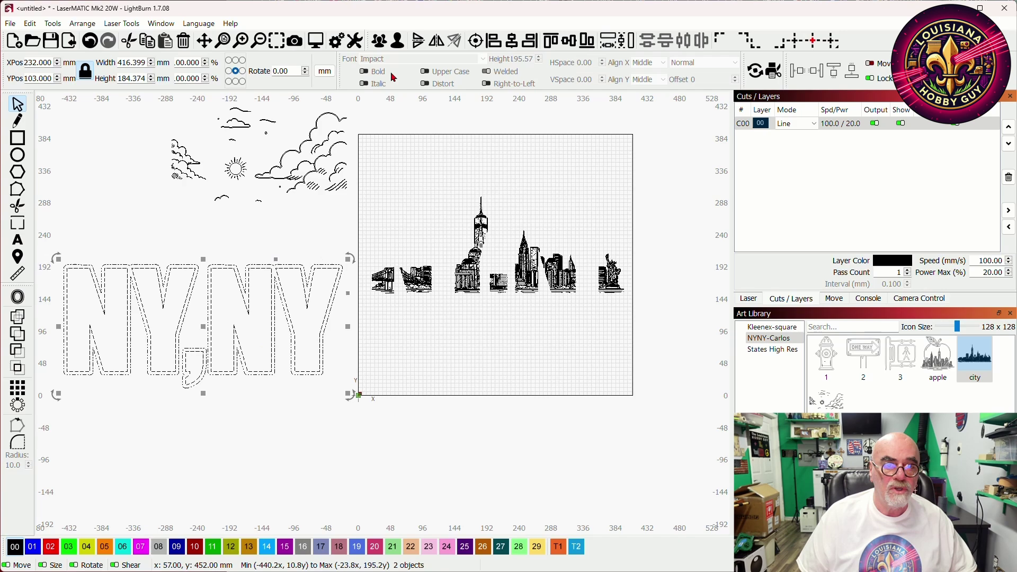
left_click(378, 46)
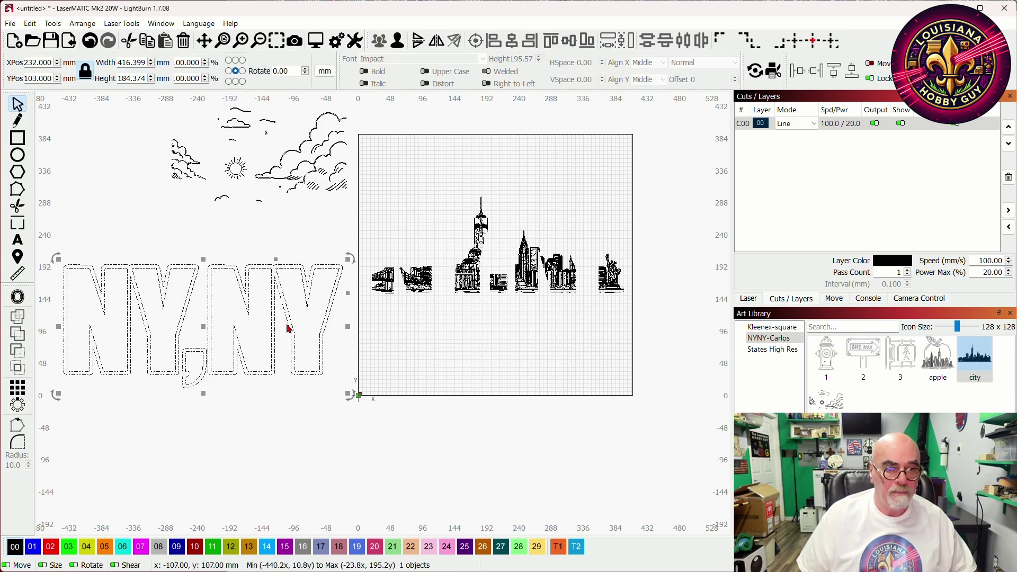
left_click_drag(205, 328, 509, 251)
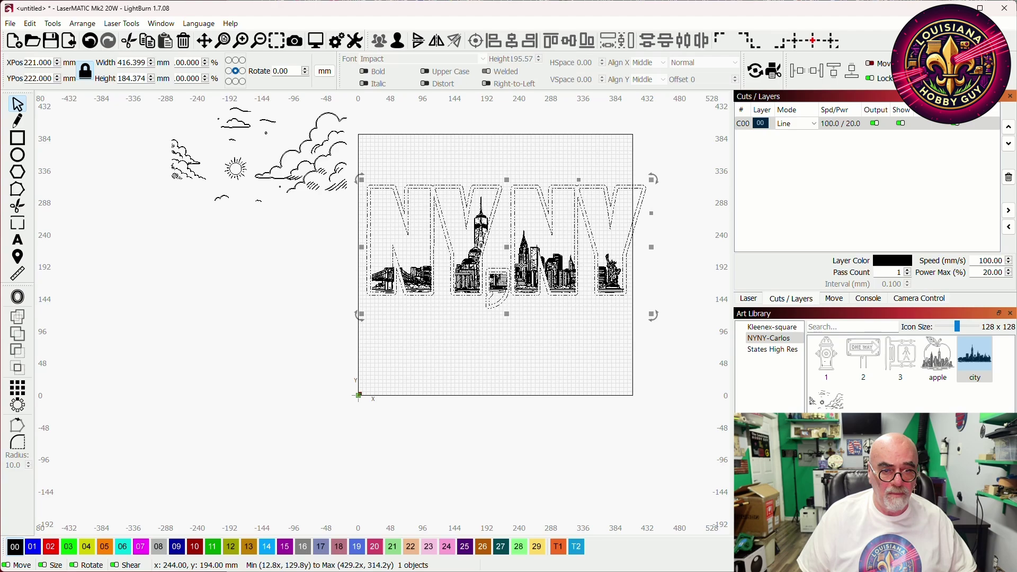
scroll(573, 235, "up", 2)
scroll(571, 240, "up", 2)
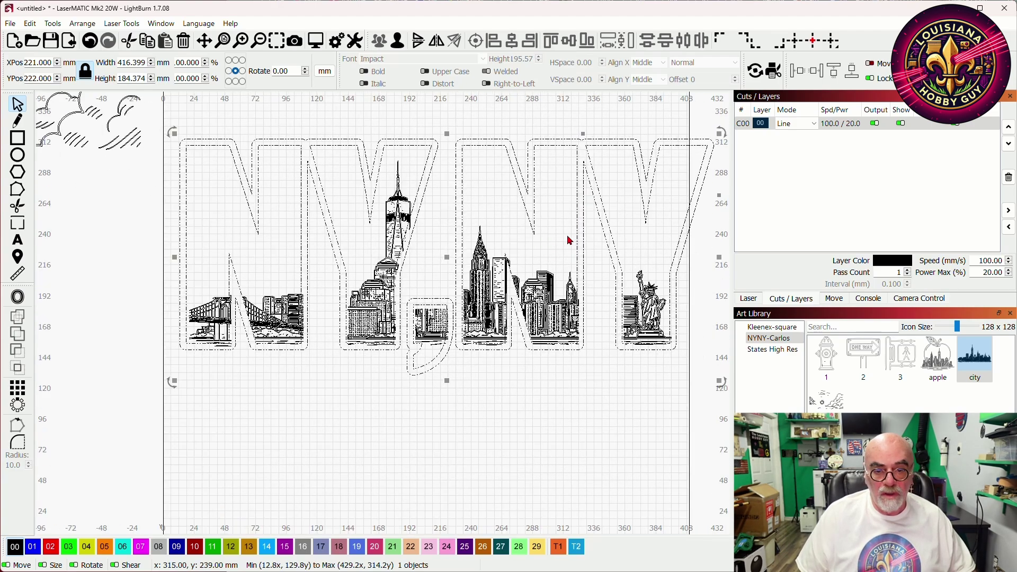
scroll(570, 240, "up", 3)
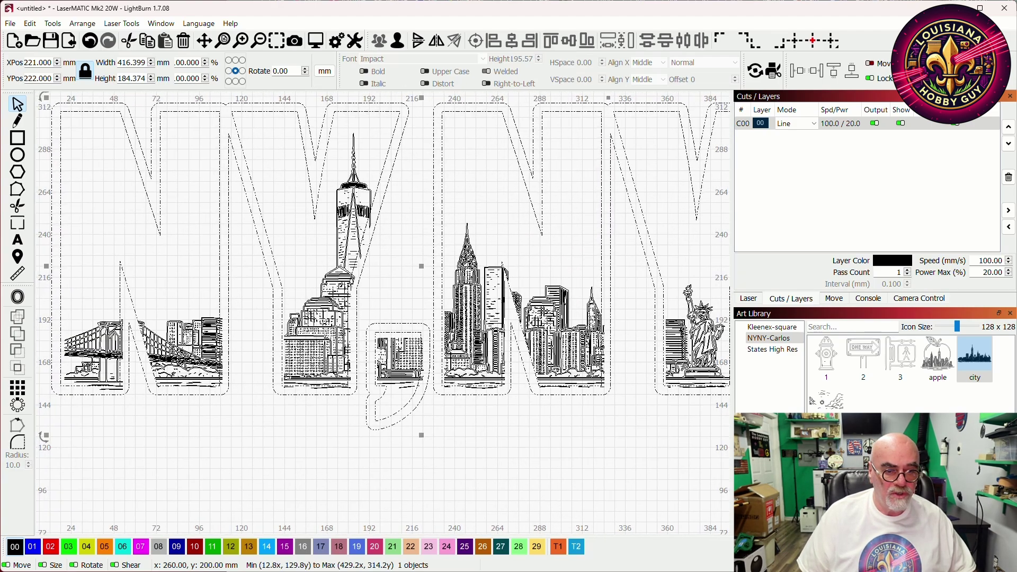
Nudge the skyline image about 1.5 mm left to X 206.499 inside the letter outlines
left_click(433, 479)
left_click(327, 354)
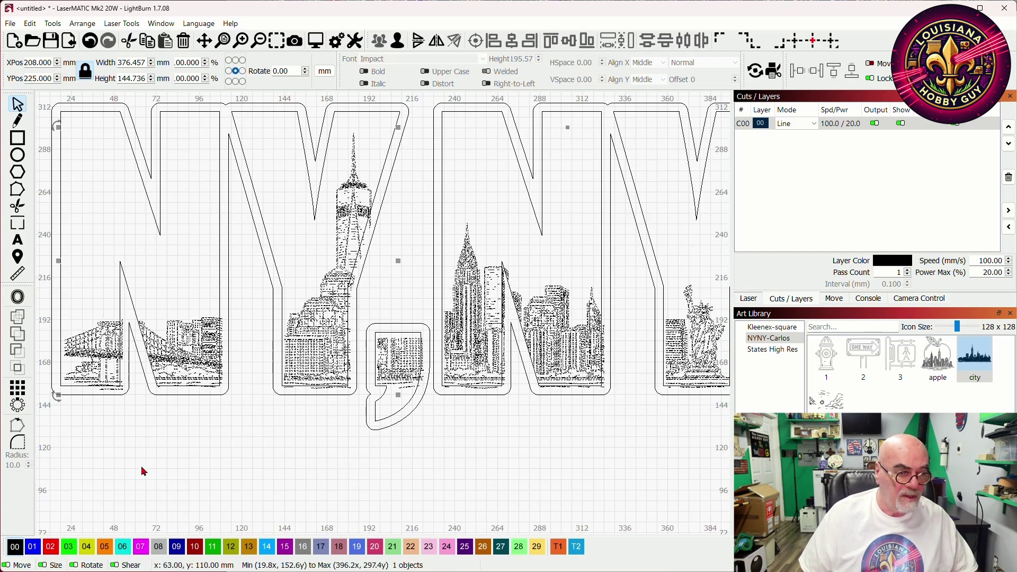
scroll(140, 450, "up", 1)
left_click_drag(139, 435, 214, 440)
scroll(211, 406, "up", 1)
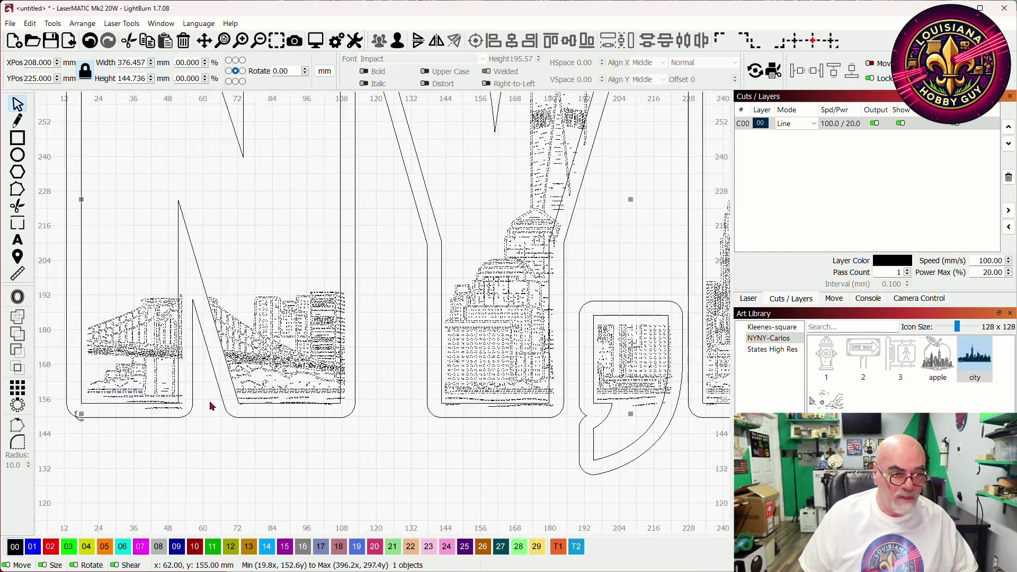
key("Left")
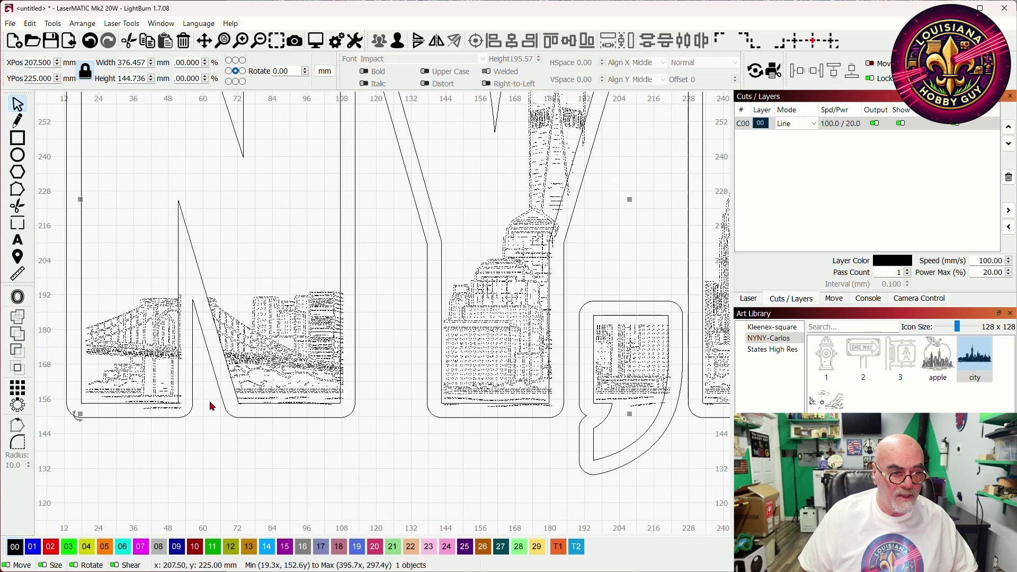
key("Left")
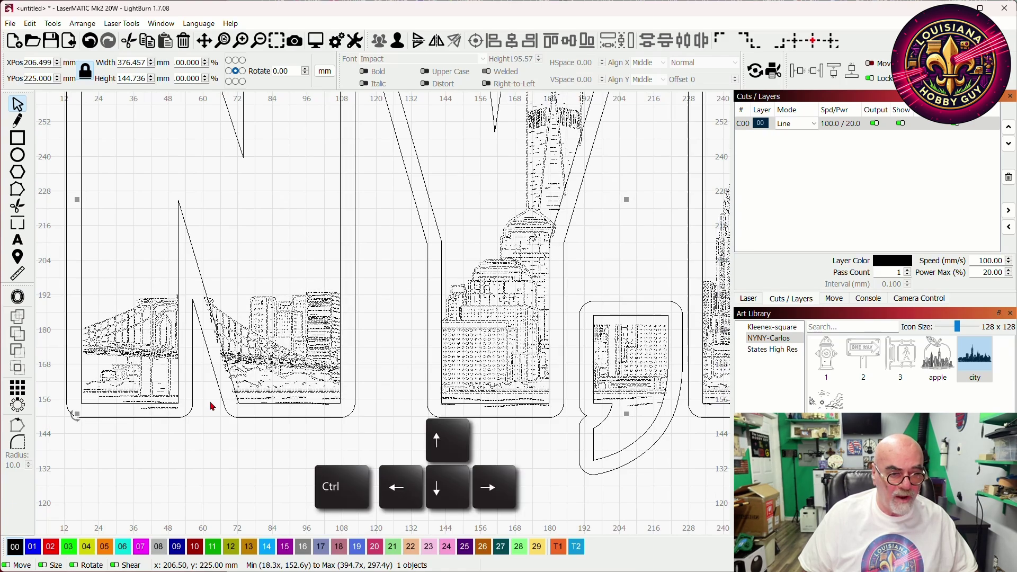
key("Left")
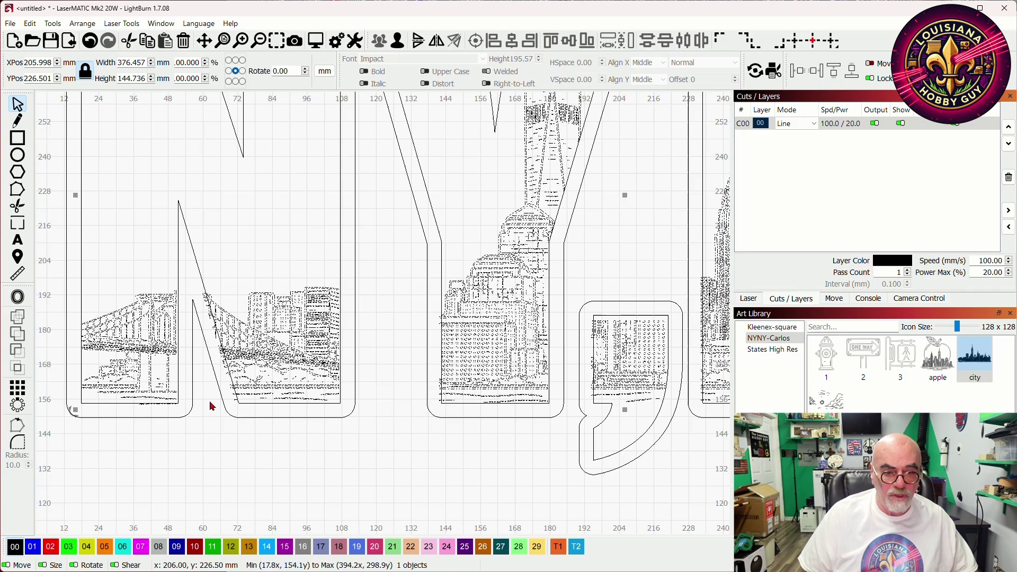
key("Right")
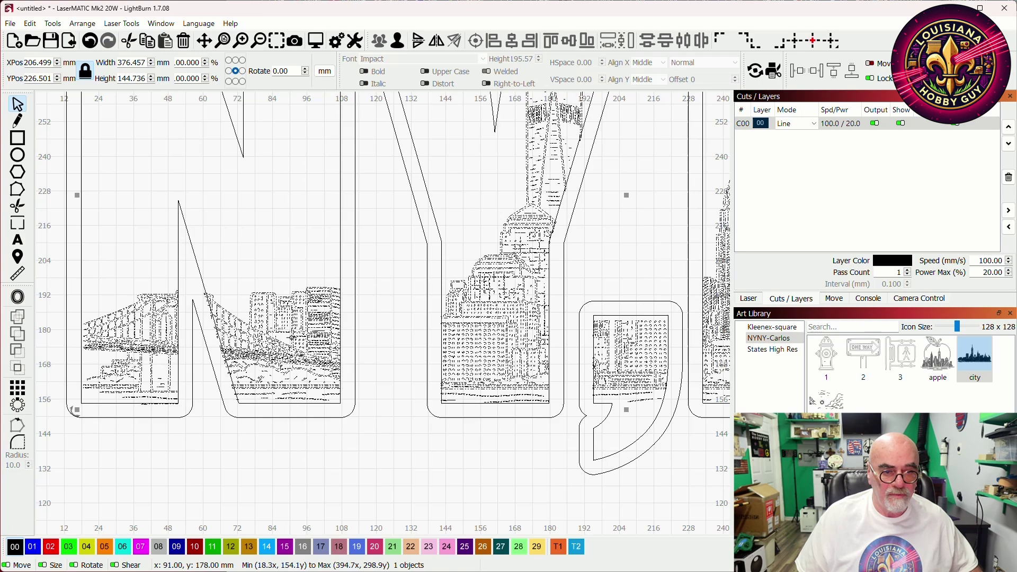
scroll(292, 338, "down", 5)
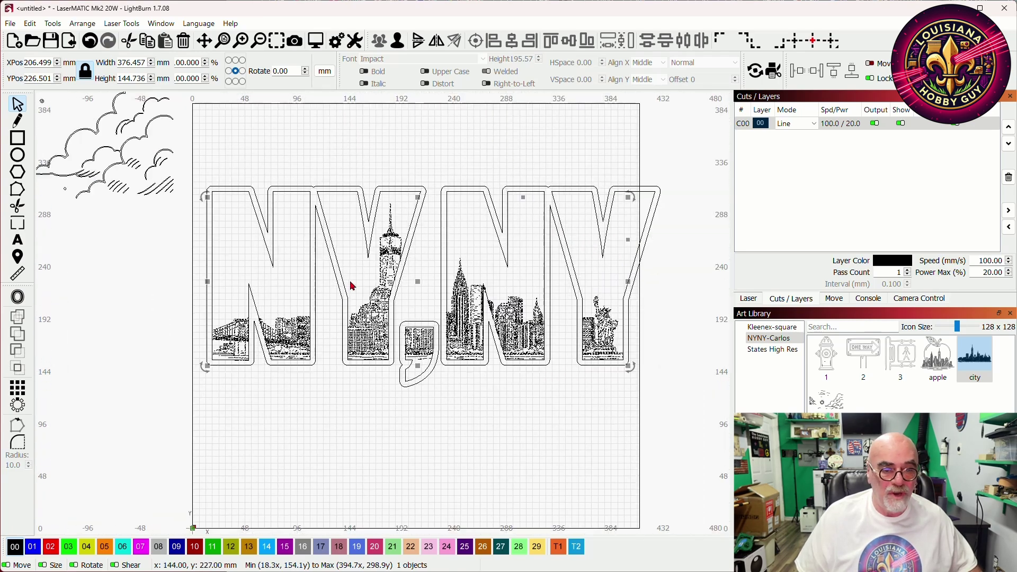
Set layer C00's mode to Fill
left_click_drag(351, 286, 352, 278)
left_click(679, 280)
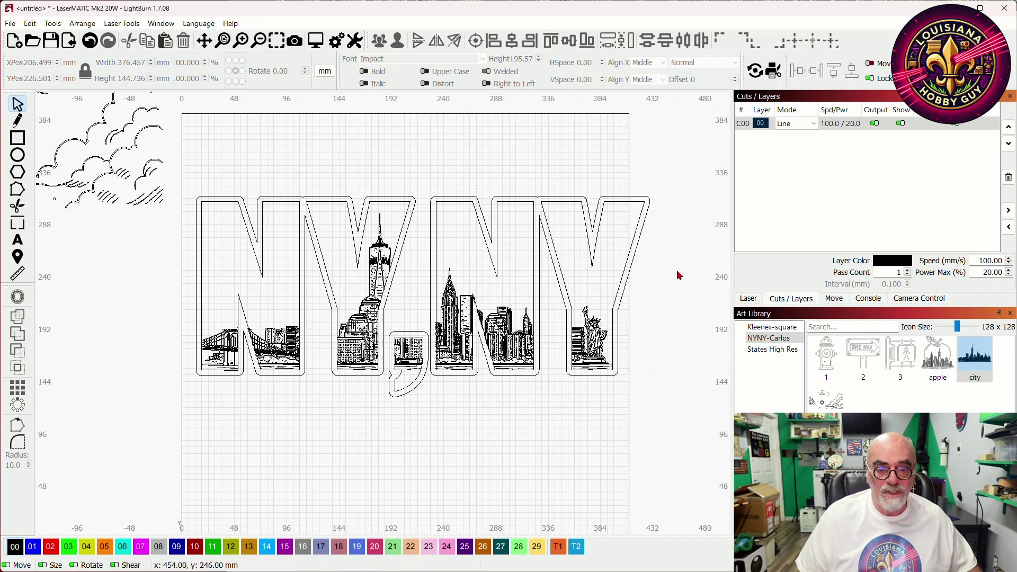
left_click(796, 123)
left_click(800, 123)
left_click(784, 144)
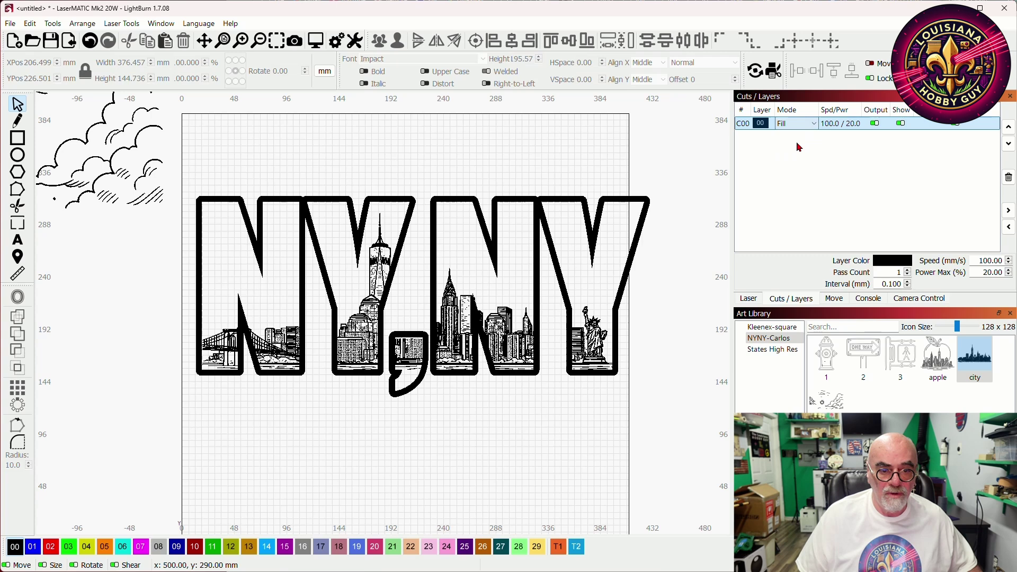
scroll(461, 352, "up", 1)
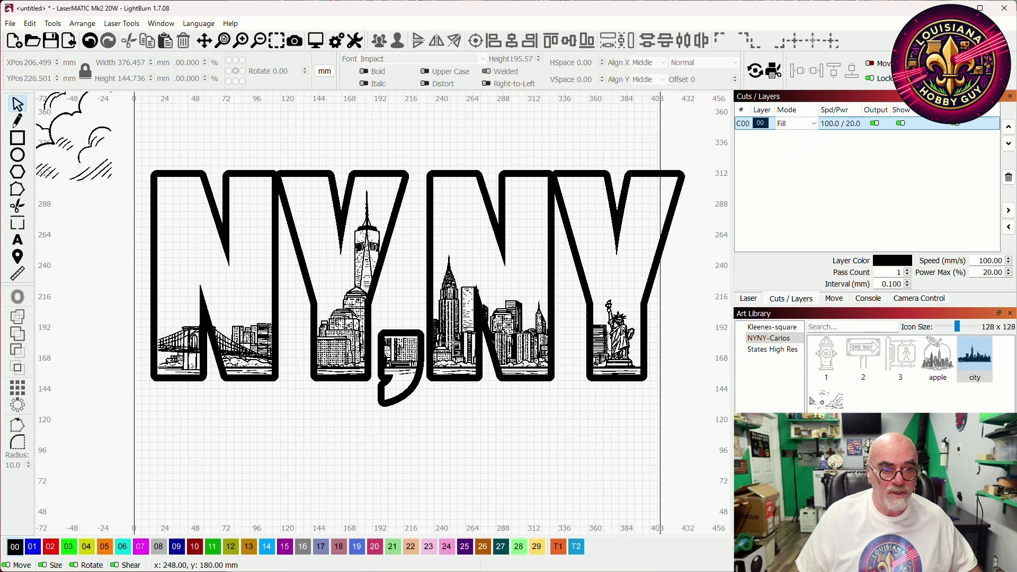
scroll(459, 336, "down", 2)
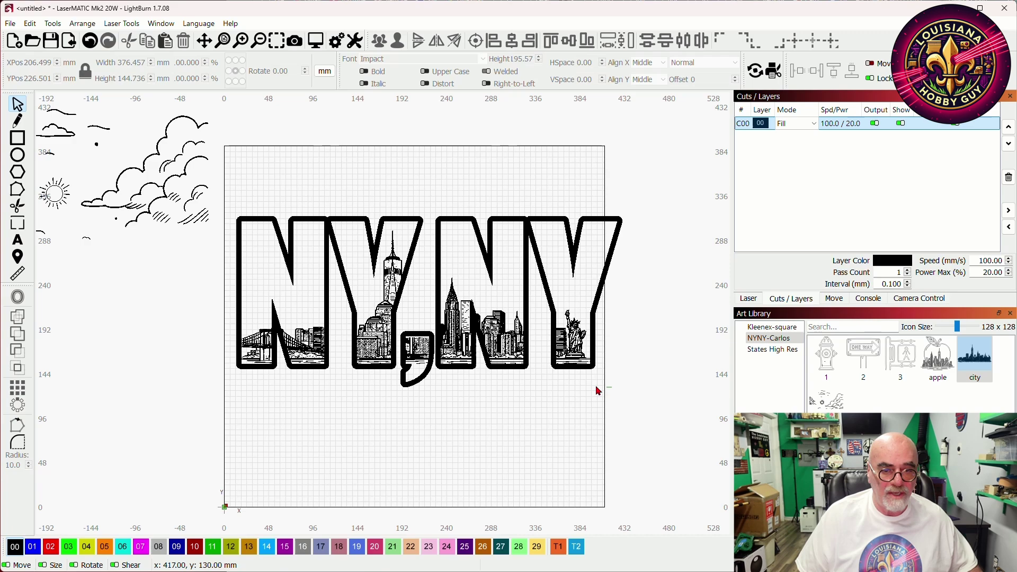
Switch units to inches, resize the design to 15.75 in wide, and shift it down-left
left_click_drag(235, 194, 235, 190)
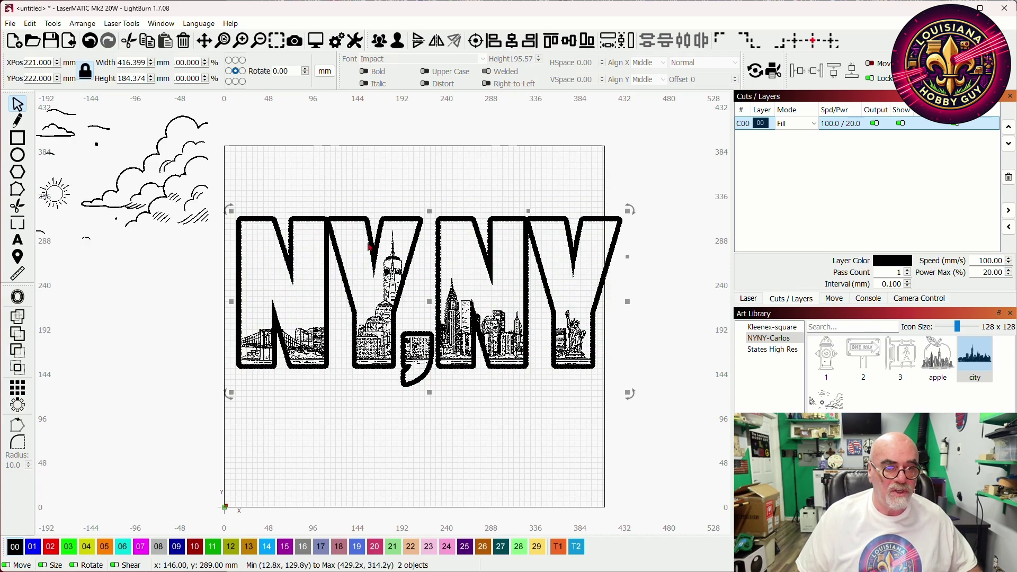
left_click(324, 74)
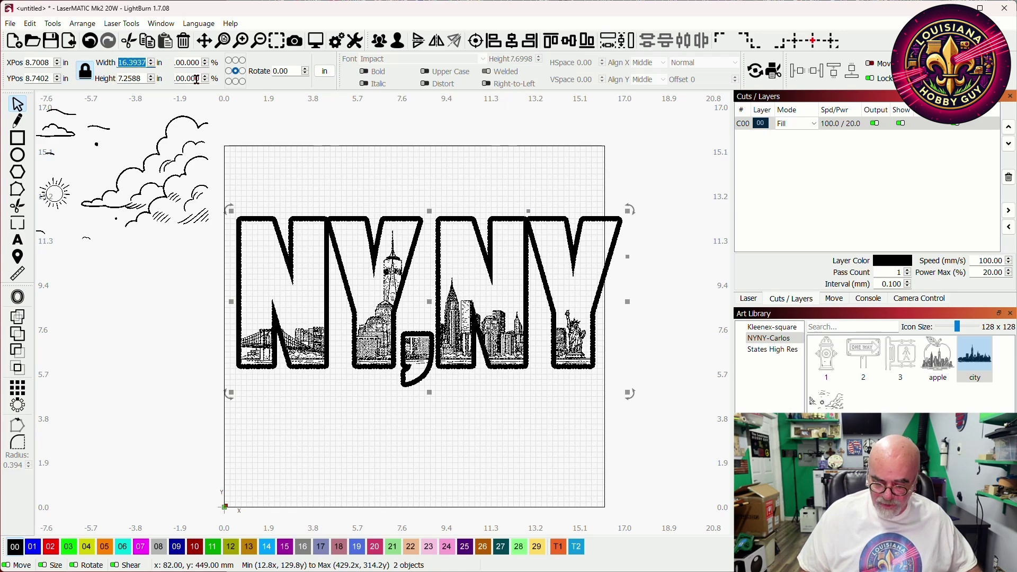
type("15.75")
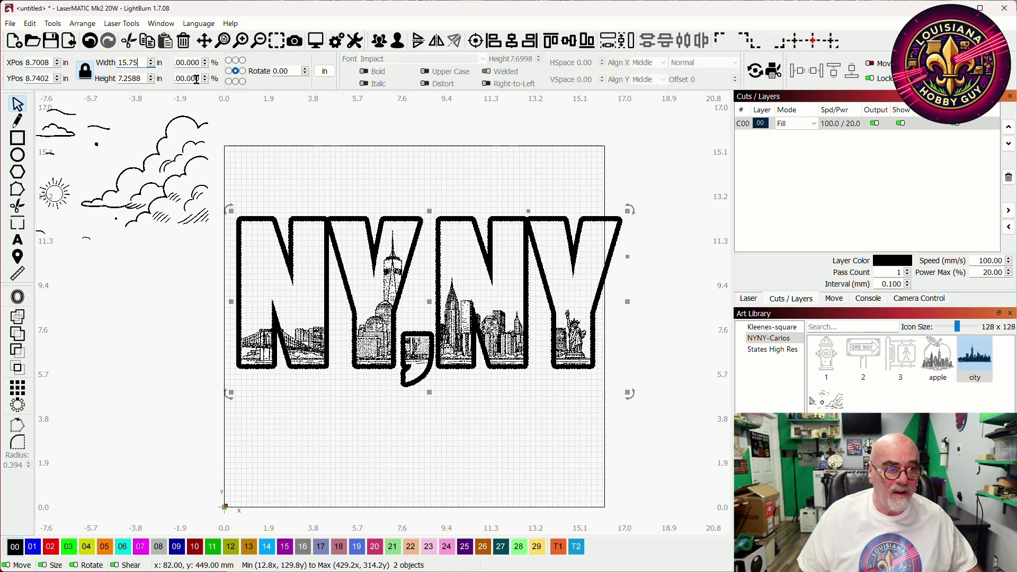
key("Return")
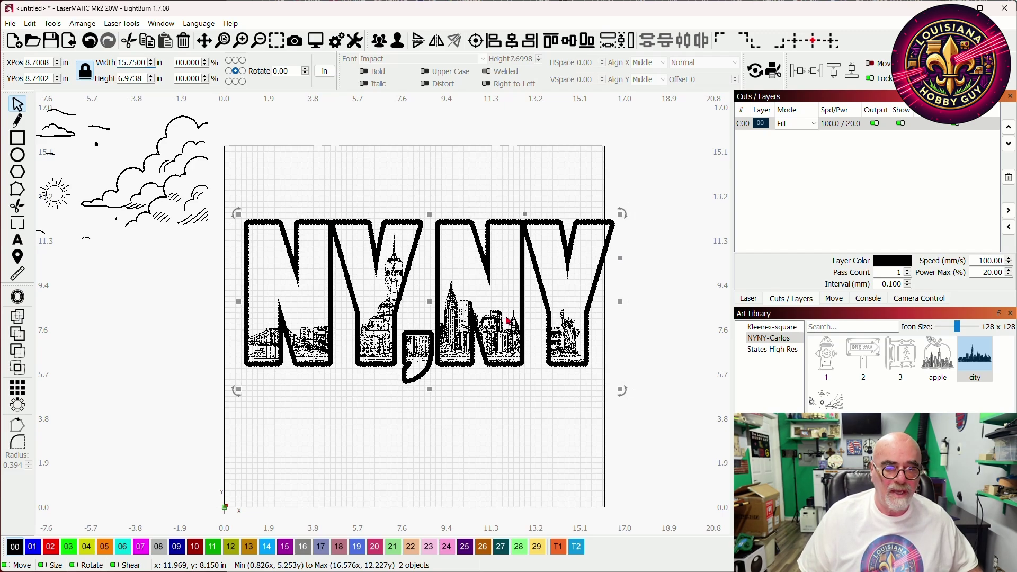
left_click_drag(508, 320, 493, 345)
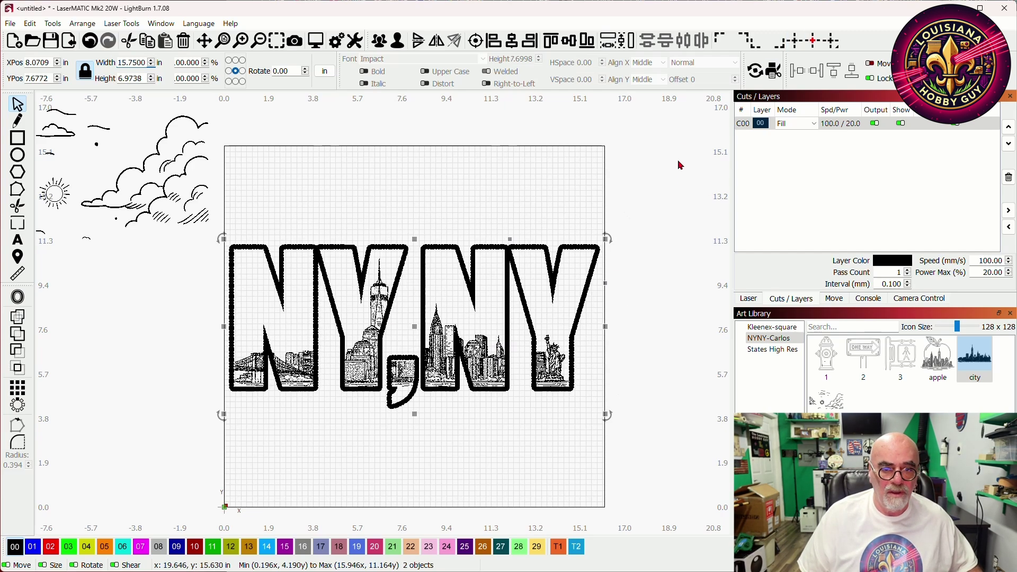
left_click(635, 342)
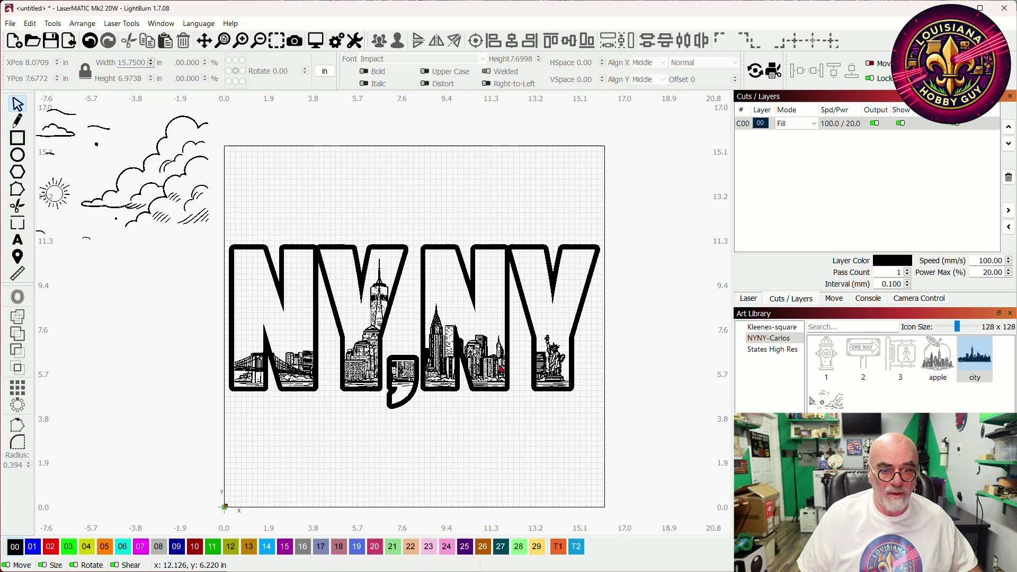
left_click_drag(417, 370, 441, 365)
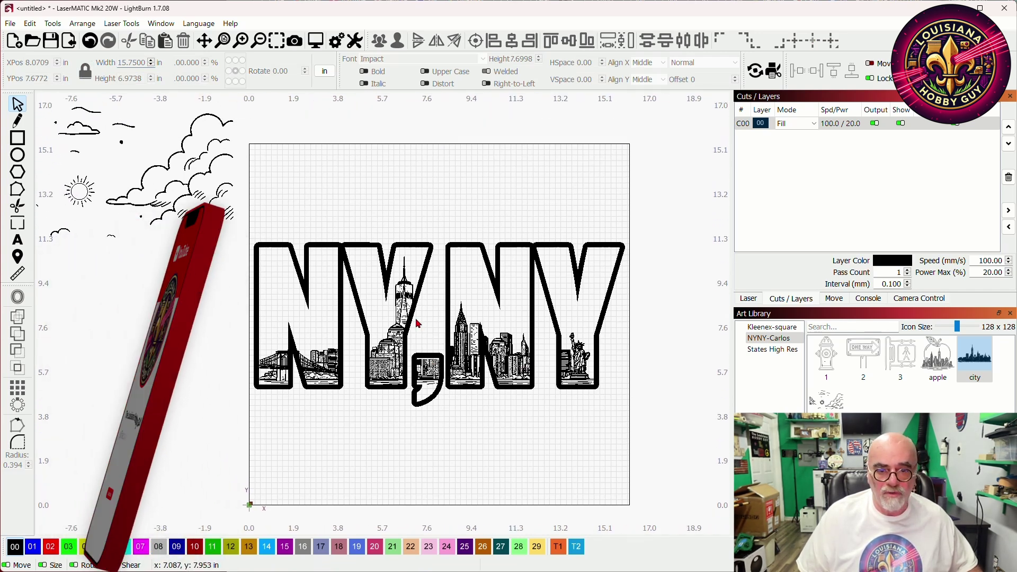
scroll(418, 324, "up", 1)
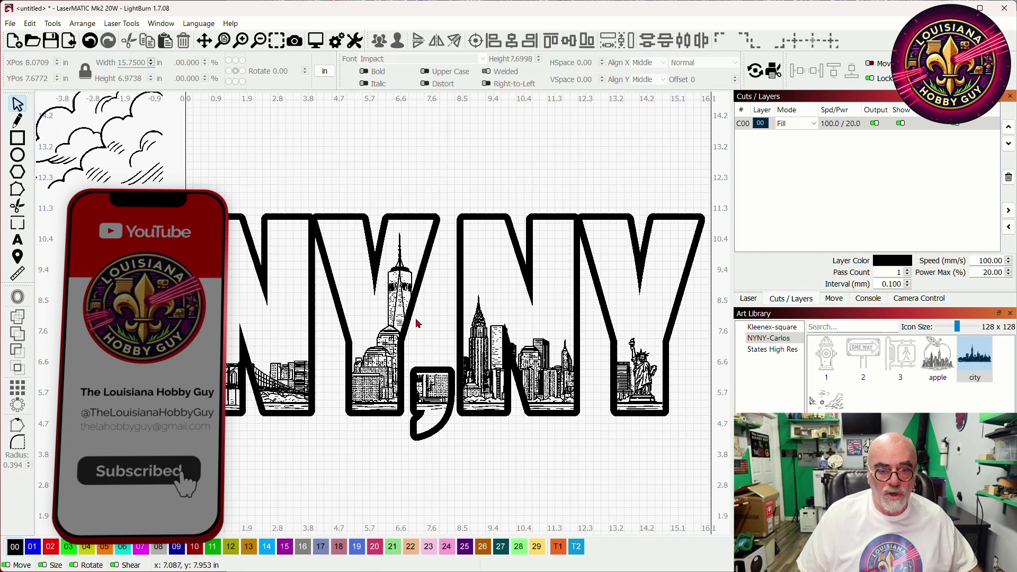
left_click(316, 40)
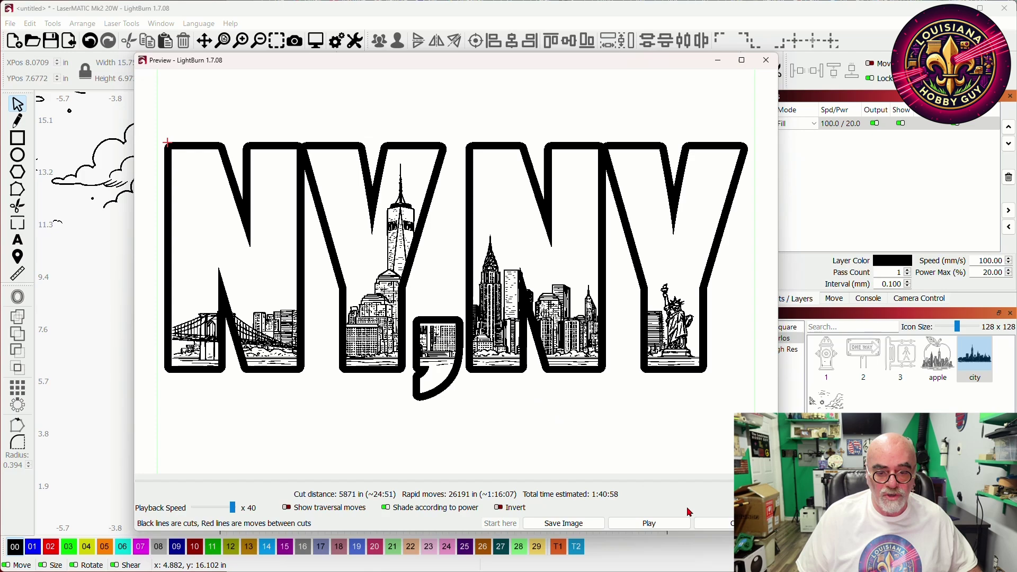
key("Escape")
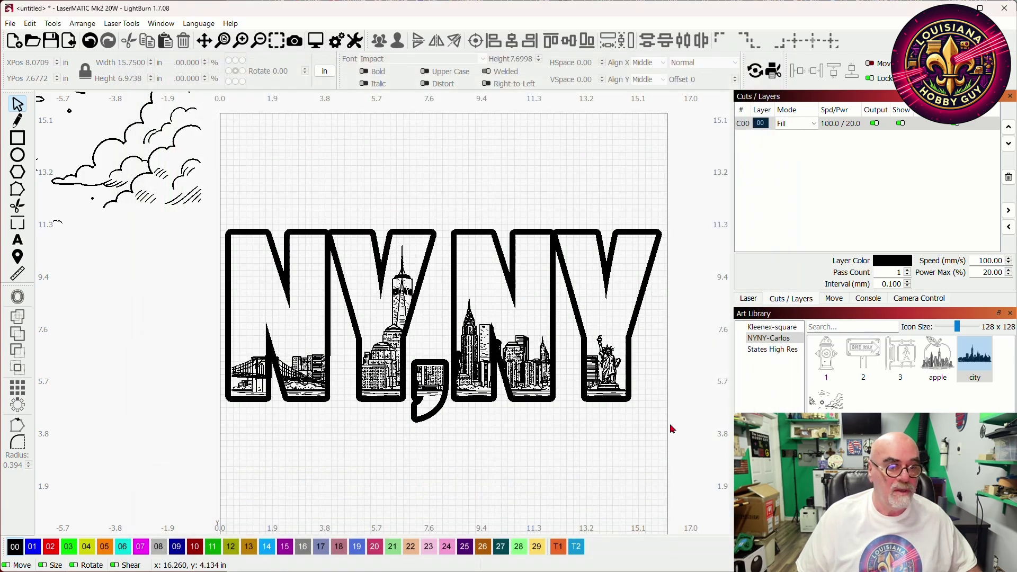
scroll(485, 334, "down", 3)
scroll(450, 345, "up", 2)
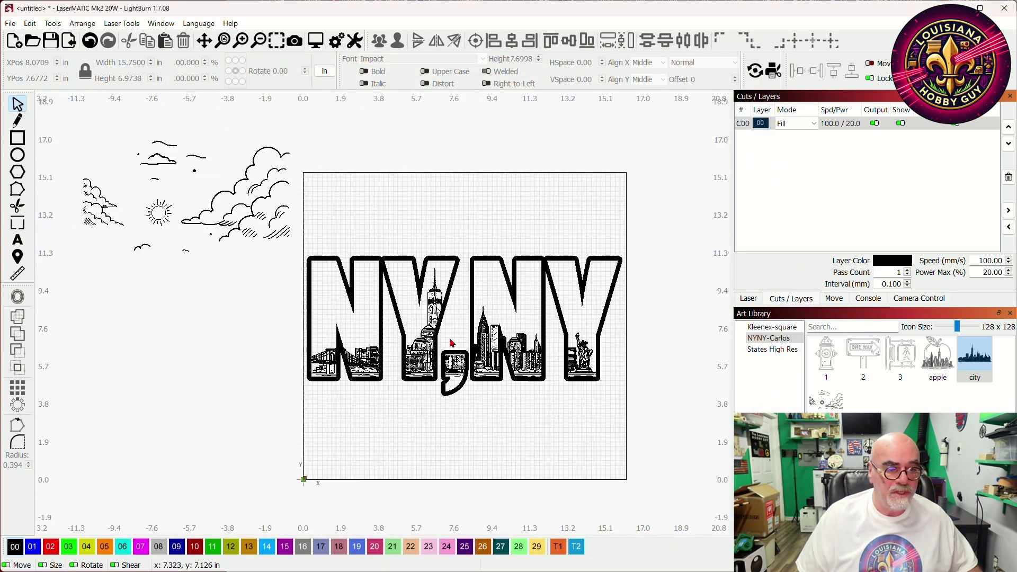
Place the sun above the NY,NY text and apply a 0-distance offset to it
left_click_drag(116, 189, 480, 204)
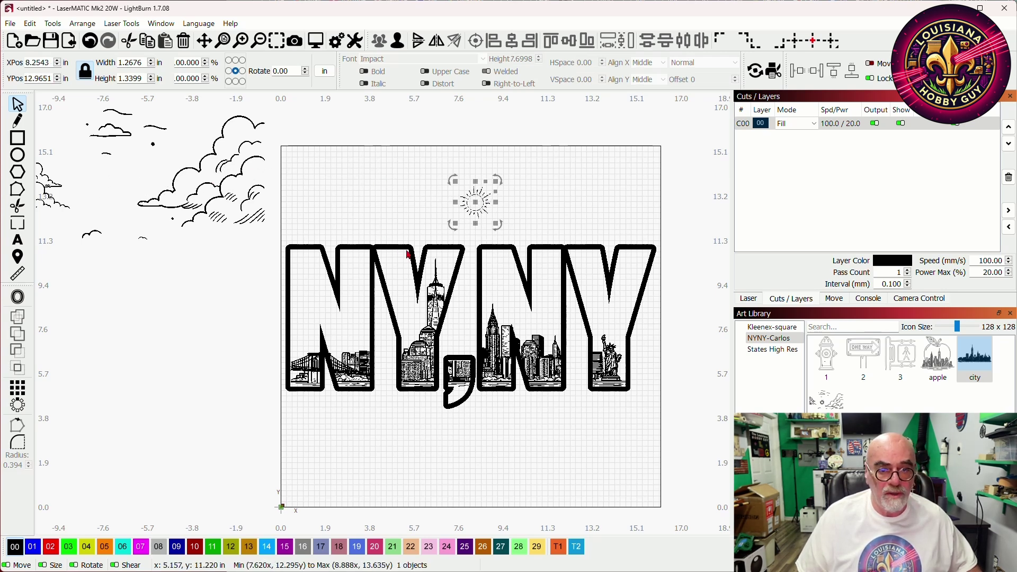
left_click(18, 298)
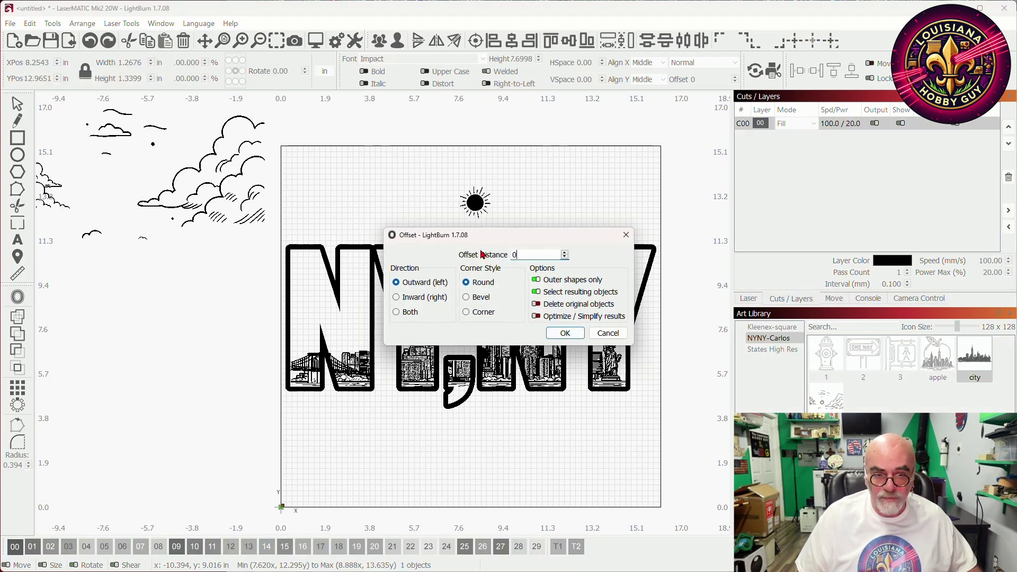
left_click(565, 333)
Delete the accidental extra copy of the sun
left_click_drag(524, 218, 447, 179)
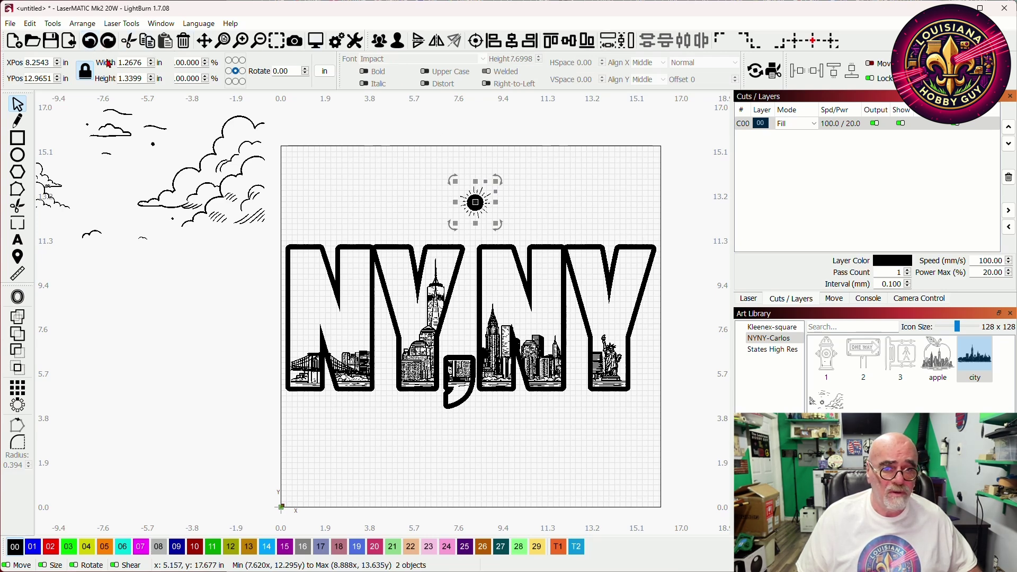
left_click(520, 195)
left_click_drag(476, 208, 549, 207)
key("Delete")
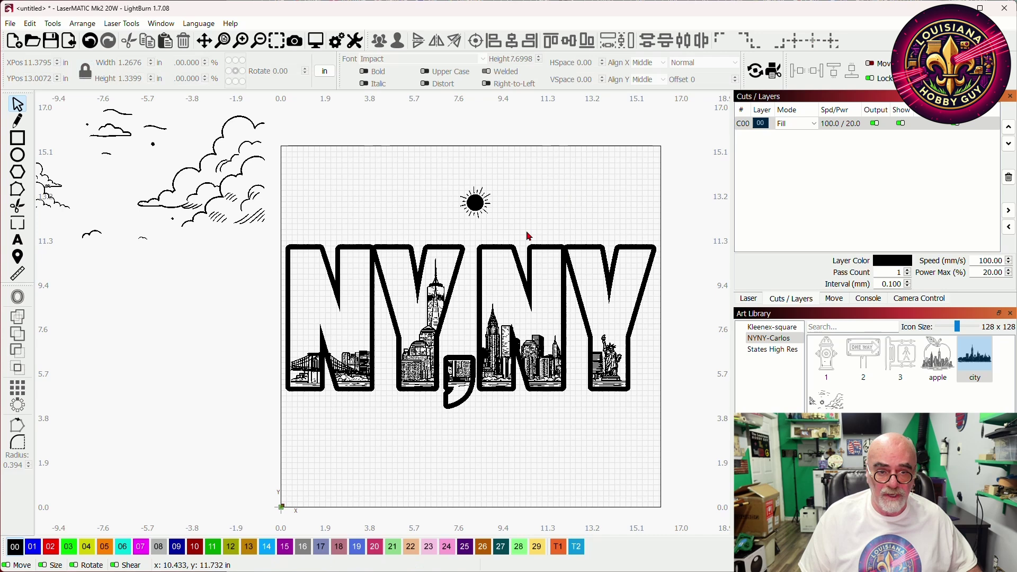
Reposition the sun into the top of the second N at X 9.2303, Y 10.2468 in
left_click_drag(502, 231, 502, 273)
scroll(501, 272, "up", 5)
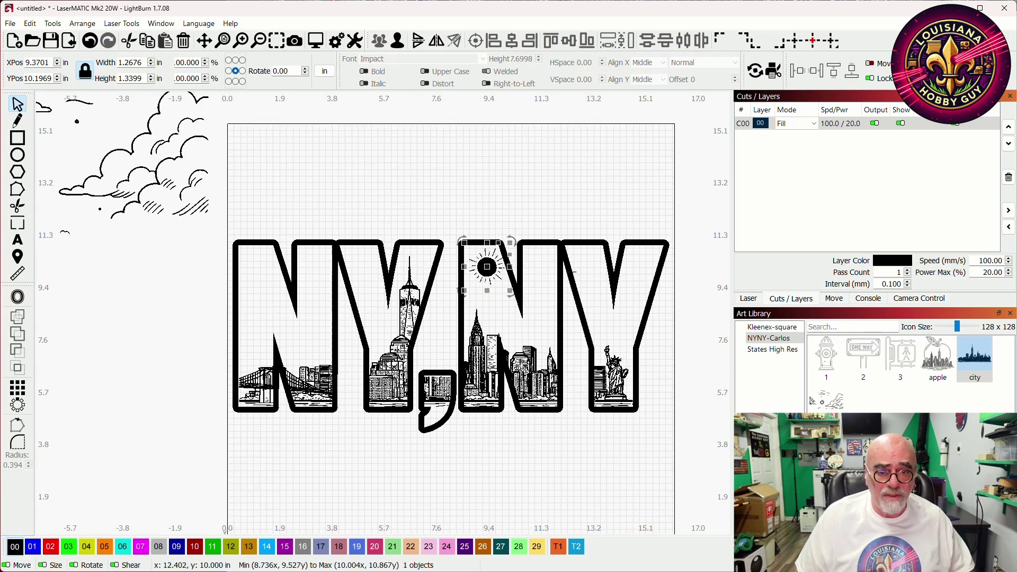
left_click_drag(410, 262, 403, 259)
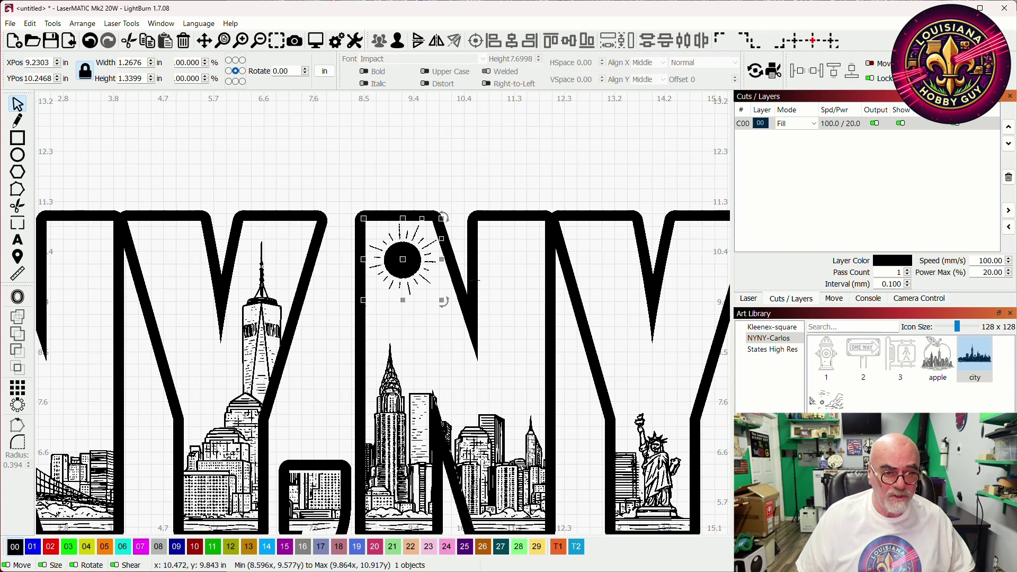
Zoom out and select the small cloud sketch lying left of the page
scroll(525, 281, "down", 3)
scroll(546, 279, "down", 1)
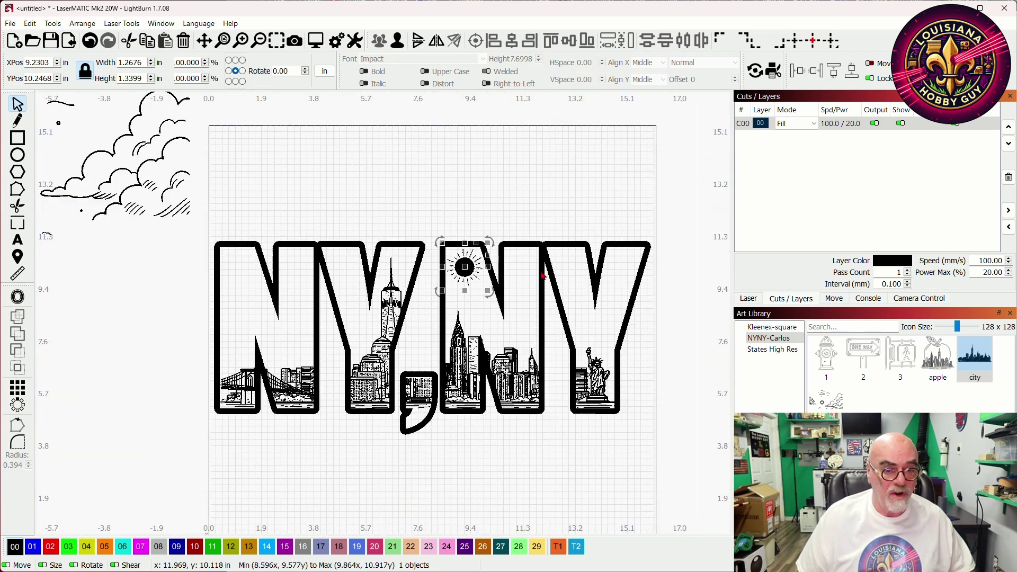
scroll(319, 219, "down", 1)
scroll(319, 219, "down", 2)
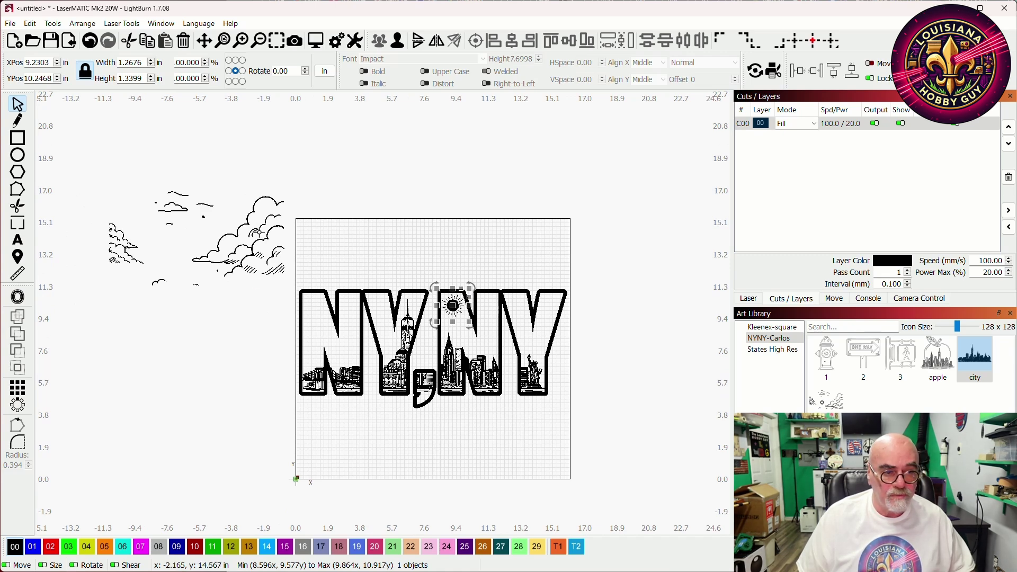
left_click(125, 244)
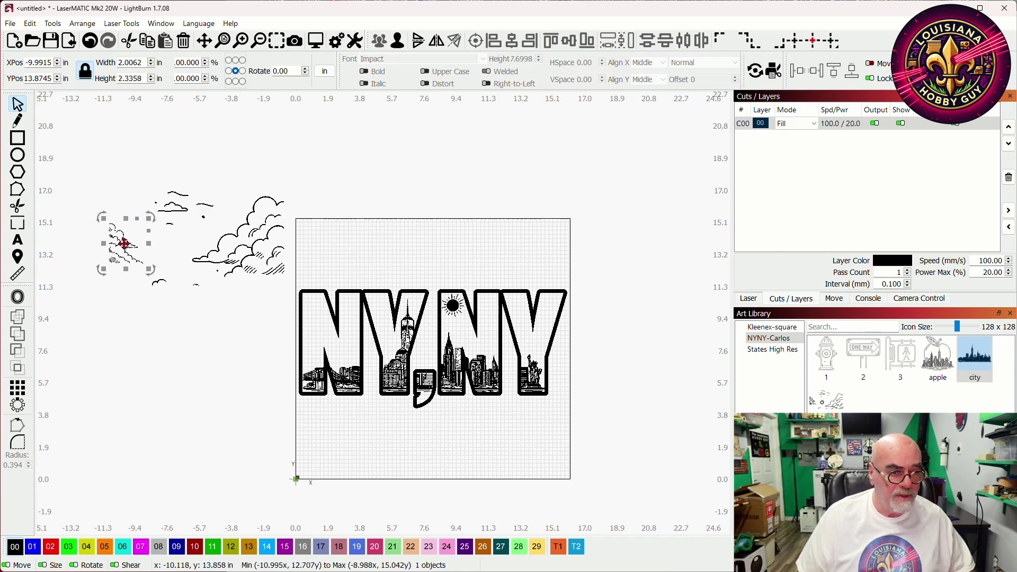
Move the cloud sketch into the top-left of the first N and switch layer C00 to Line
left_click_drag(126, 243, 339, 243)
scroll(348, 276, "up", 1)
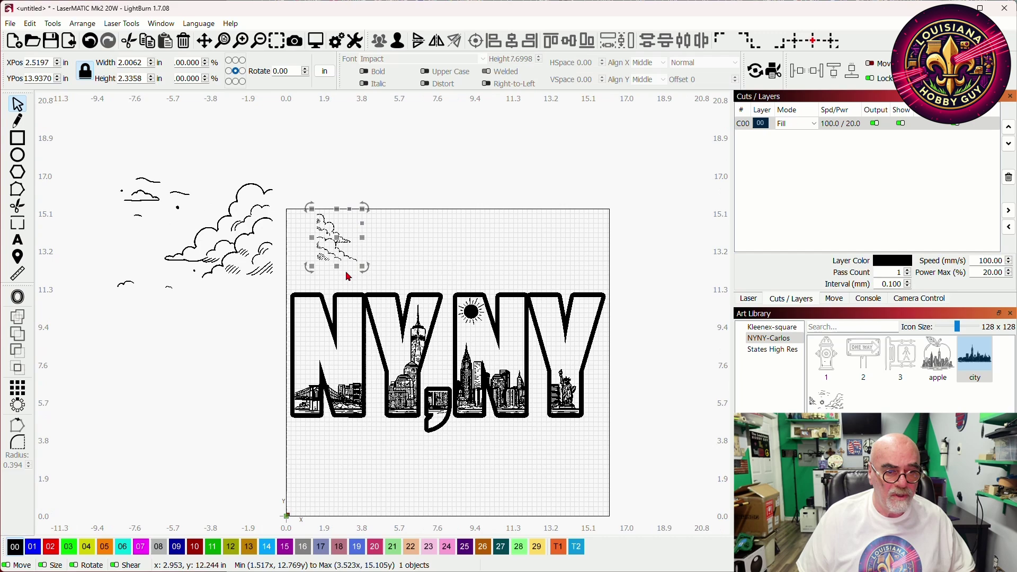
scroll(348, 276, "up", 2)
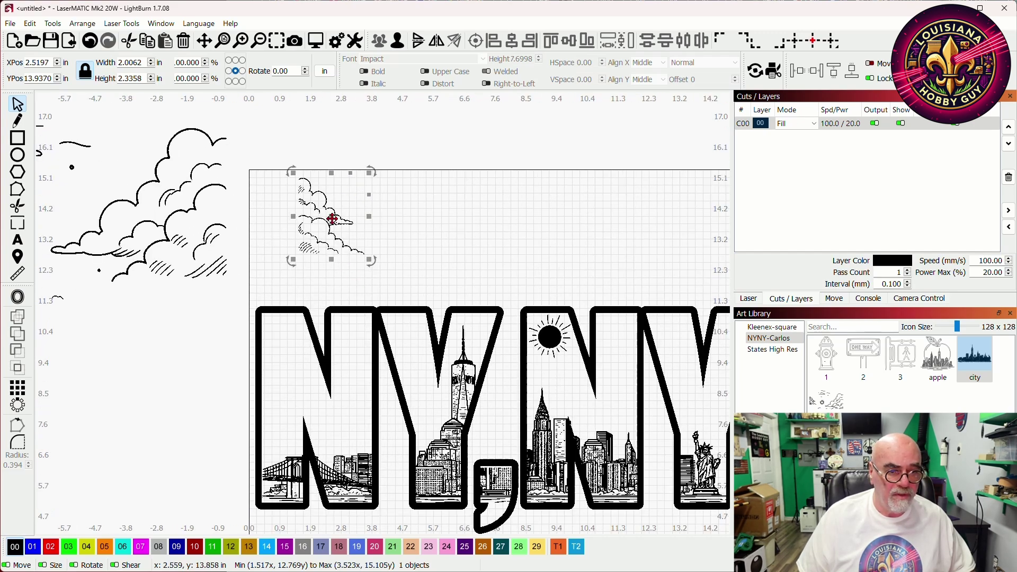
left_click_drag(332, 219, 296, 360)
scroll(288, 403, "up", 4)
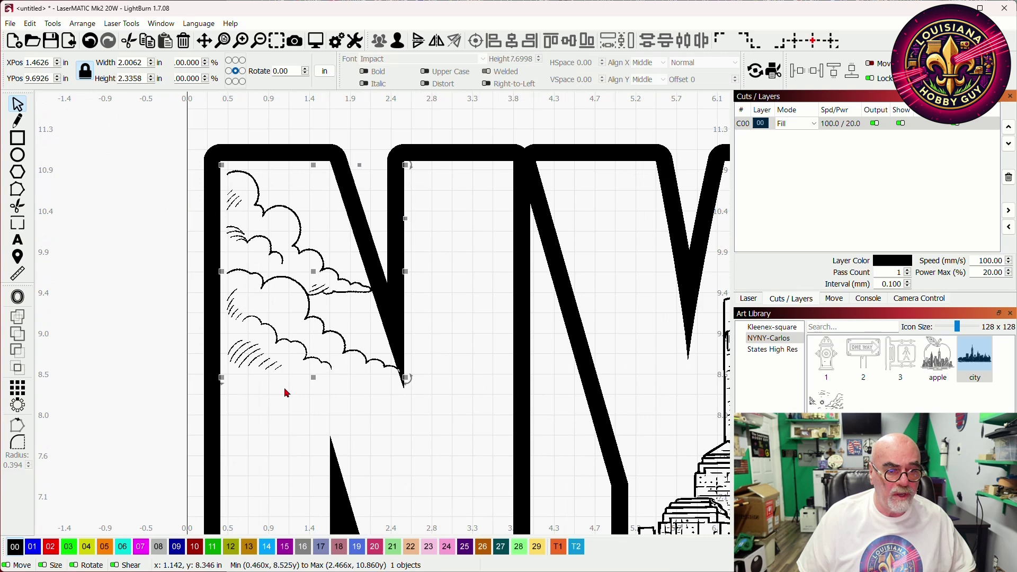
left_click(804, 124)
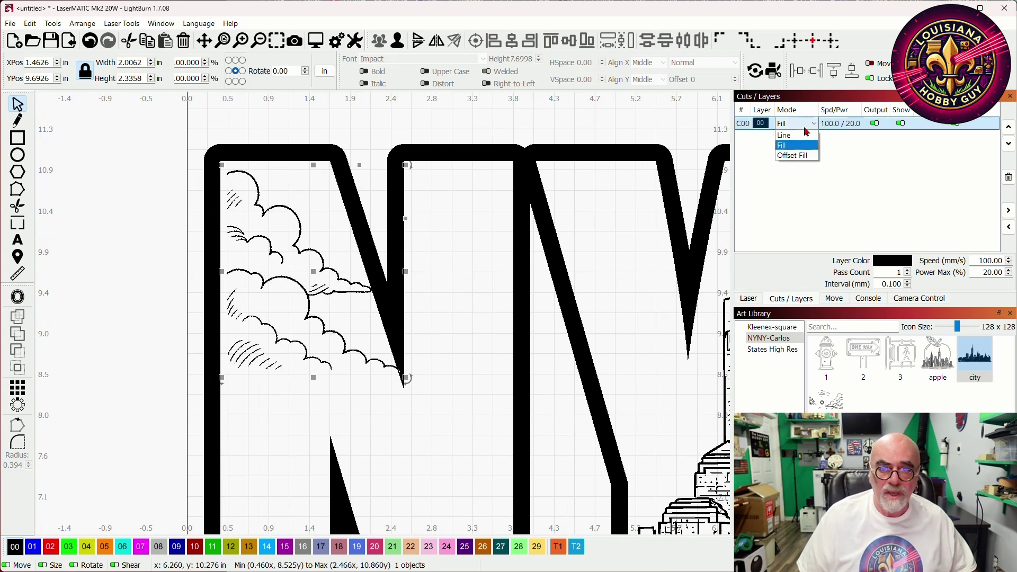
left_click(797, 136)
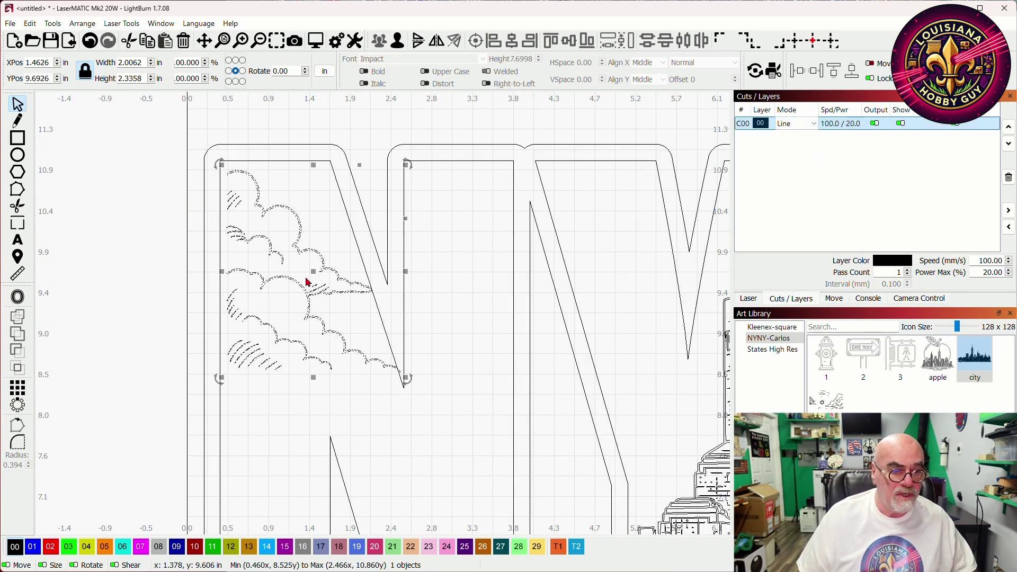
Nudge the cloud up and shrink it to 1.9794 × 2.3045 in to fit the N
left_click_drag(308, 282, 306, 268)
scroll(393, 374, "up", 1)
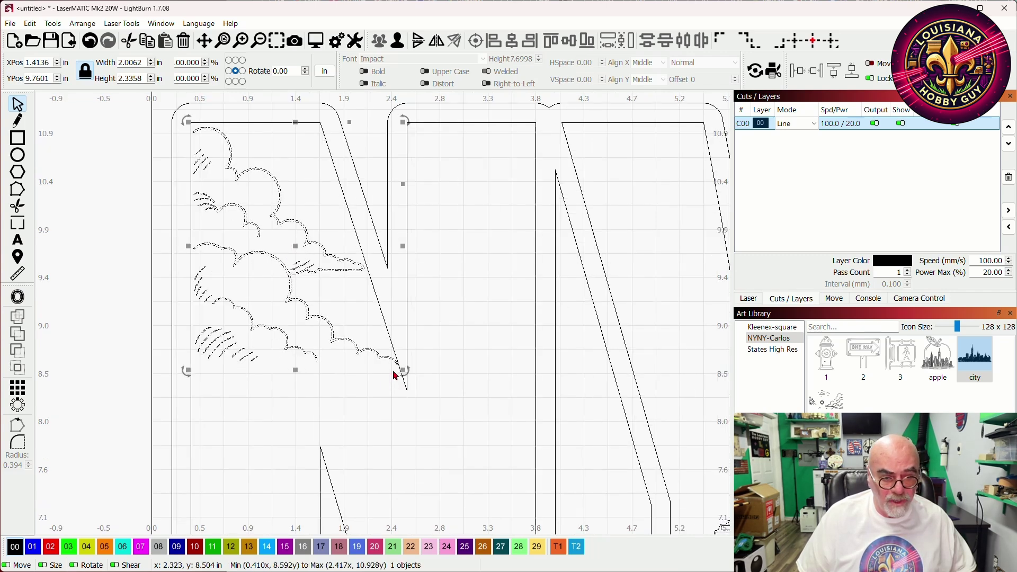
left_click_drag(403, 370, 400, 367)
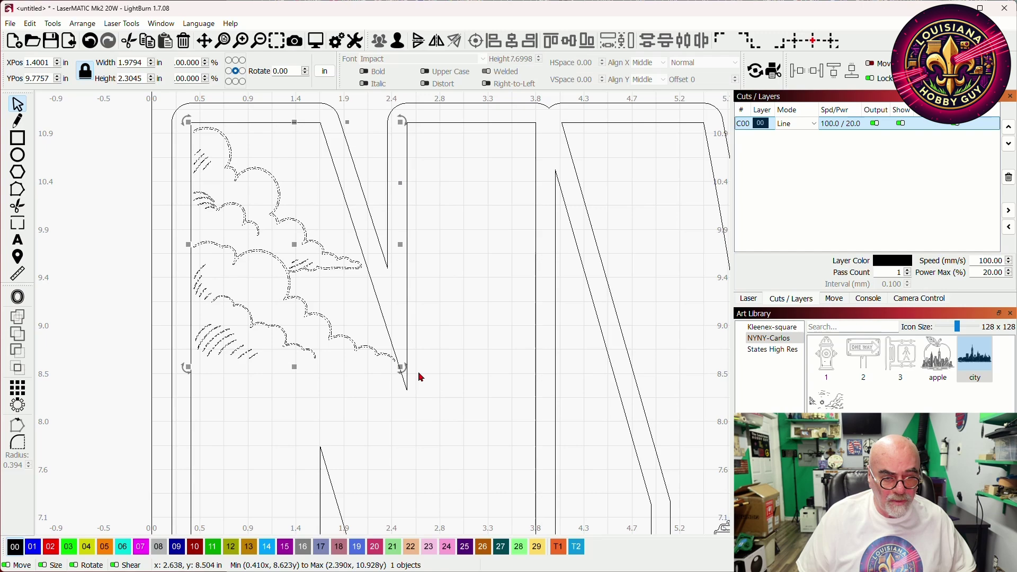
left_click(355, 382)
scroll(341, 322, "down", 2)
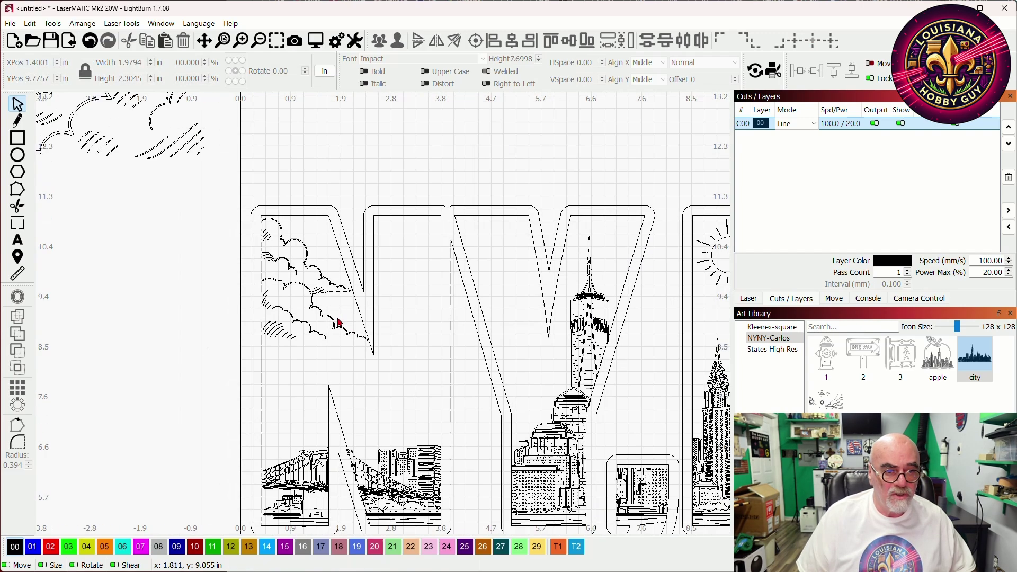
scroll(341, 322, "down", 1)
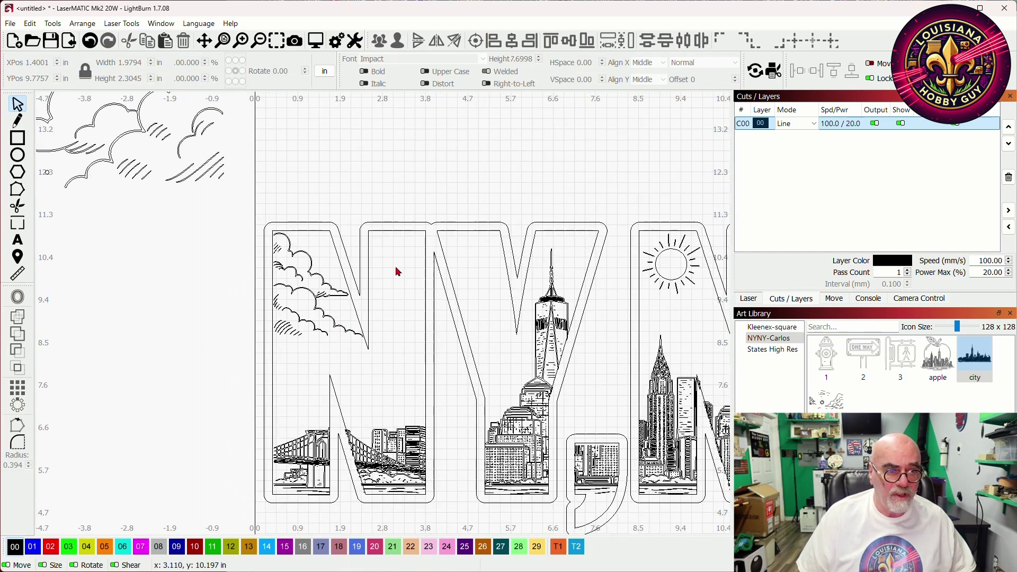
scroll(396, 271, "down", 3)
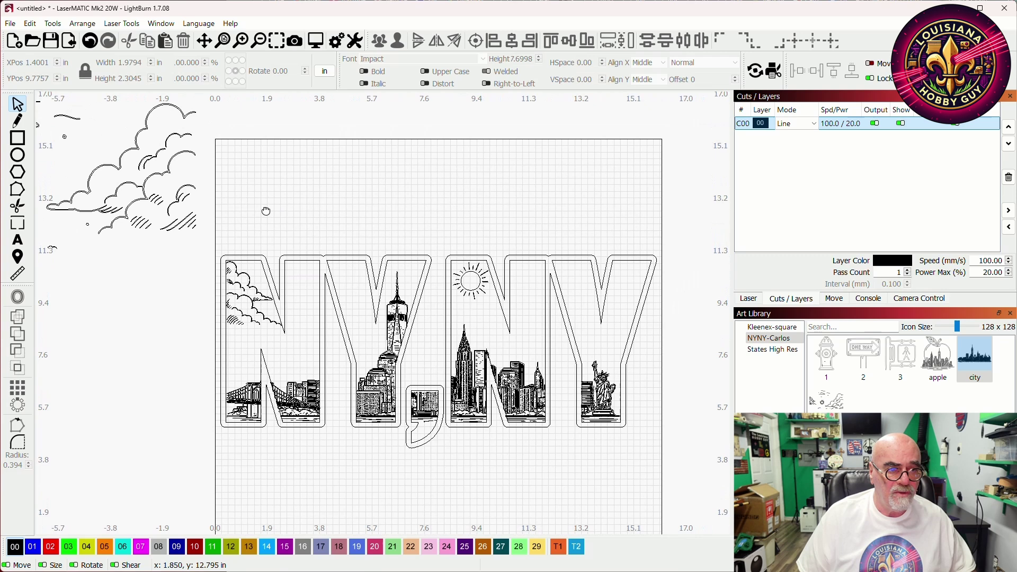
scroll(266, 211, "down", 1)
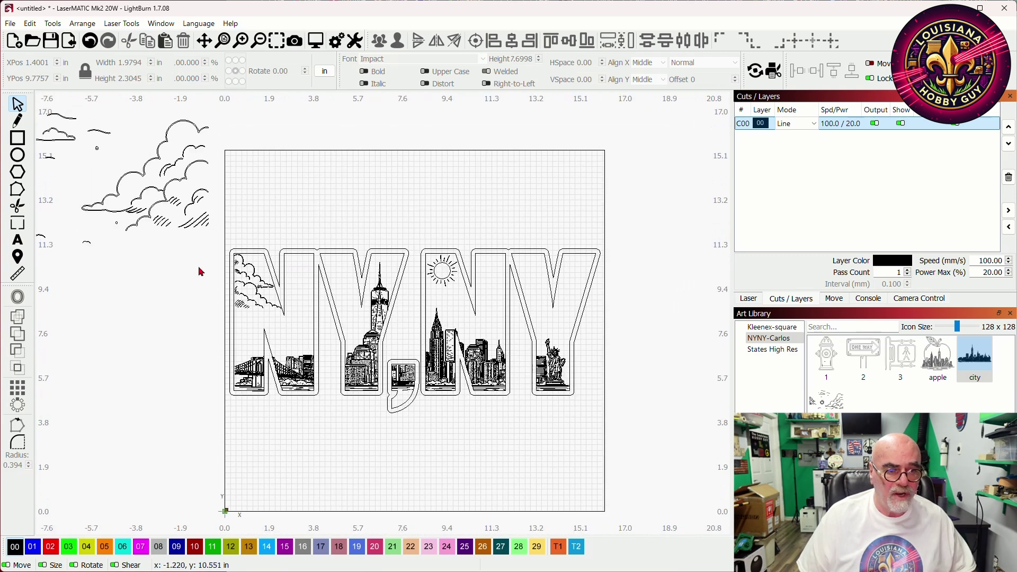
Mirror the clouds horizontally and shift them right into the last Y
left_click(256, 272)
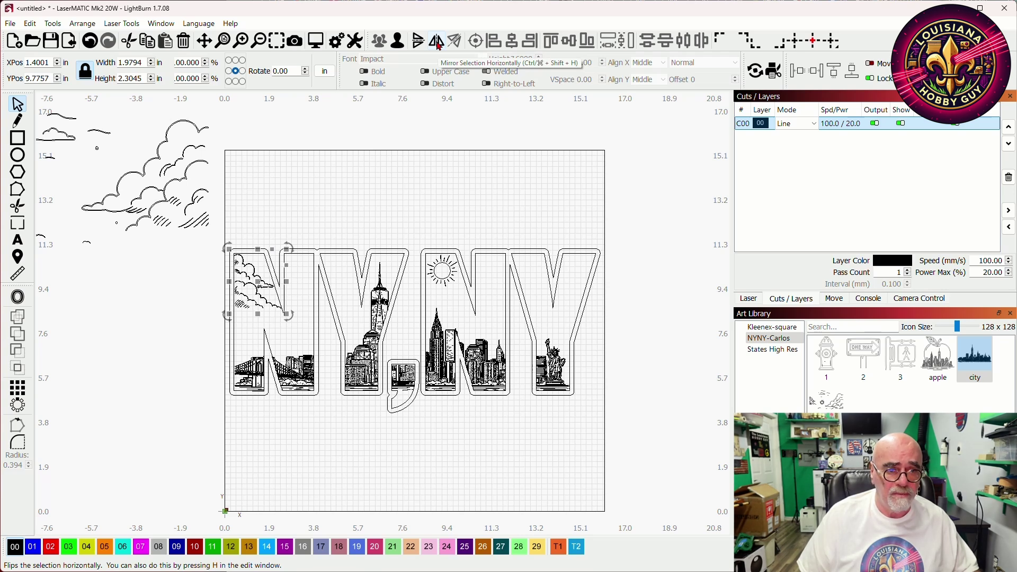
left_click(438, 42)
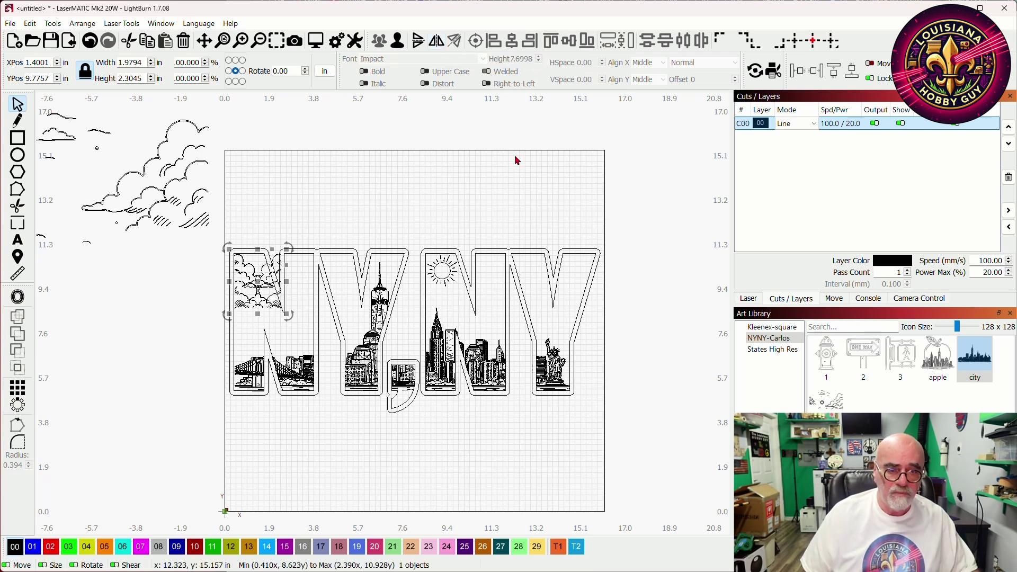
key("Right")
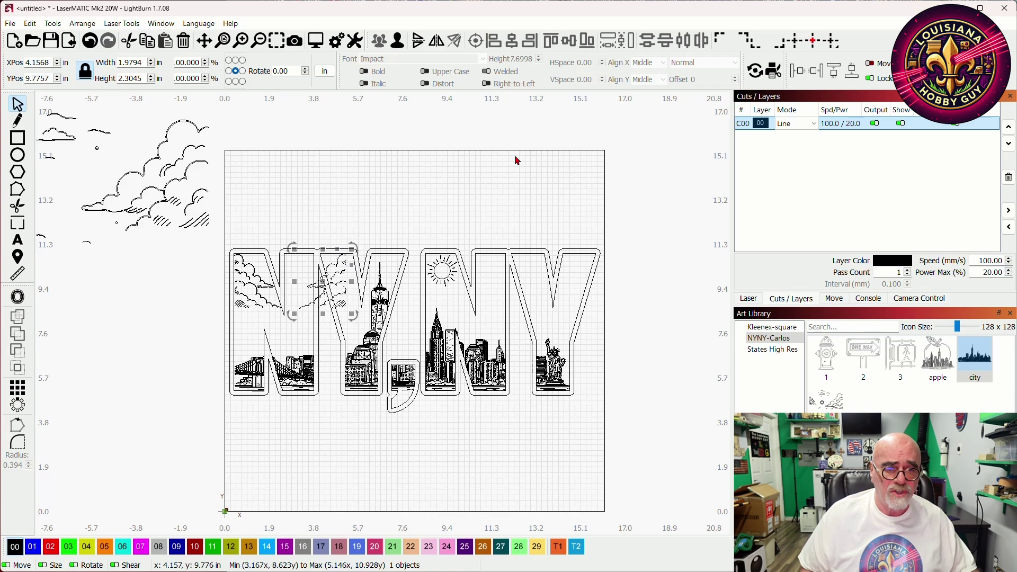
key("Right")
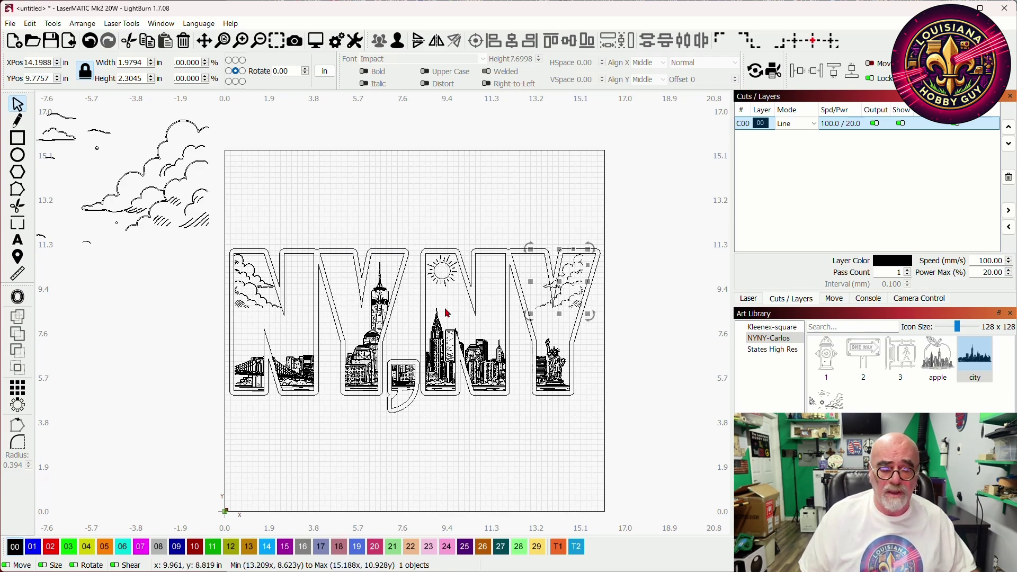
scroll(568, 310, "up", 1)
scroll(568, 310, "up", 3)
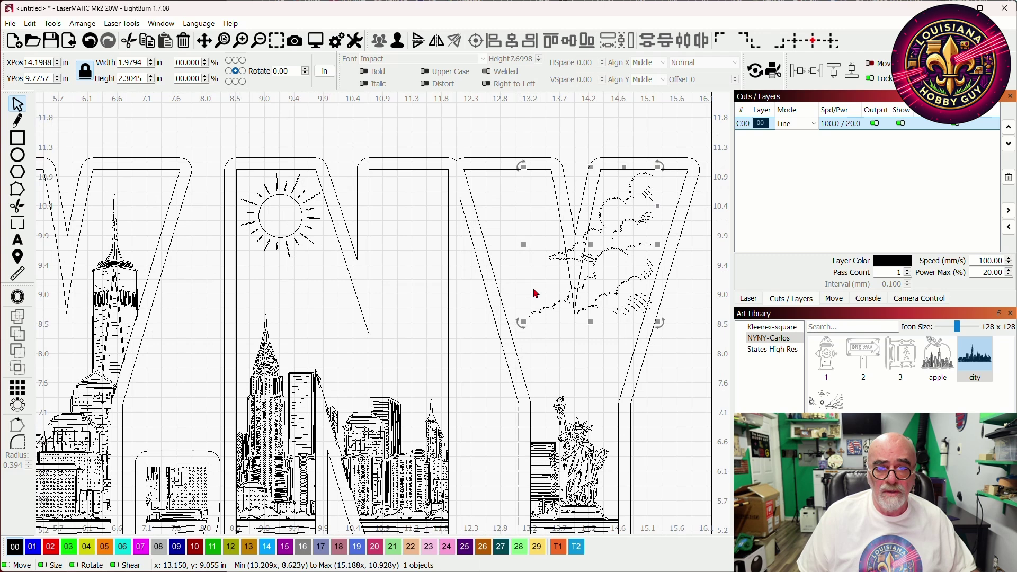
scroll(596, 251, "right", 3)
scroll(431, 272, "up", 1)
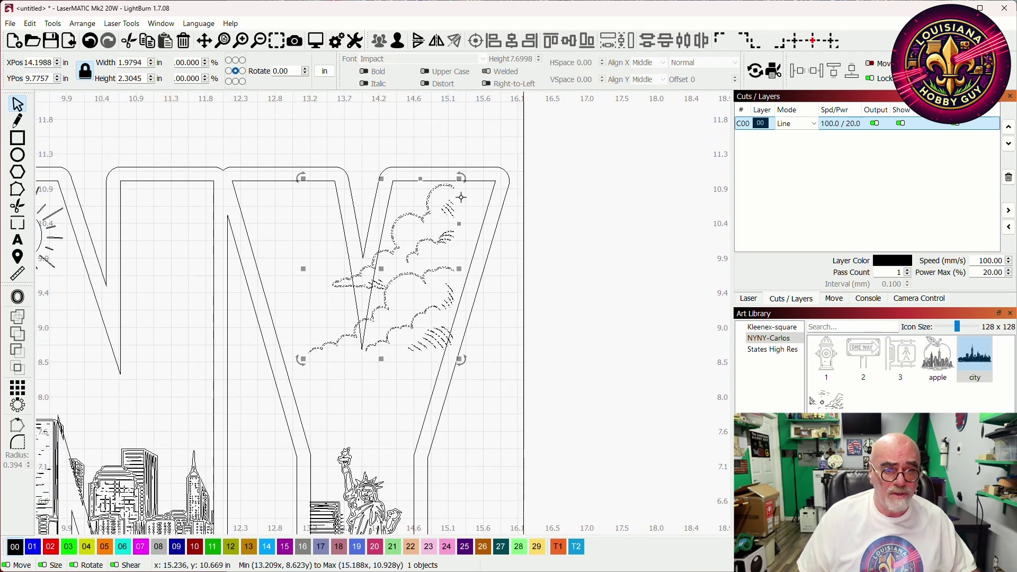
Tilt the clouds about 3°, position them, and scale them down to 1.4750 × 1.3099 in
left_click_drag(462, 175, 477, 199)
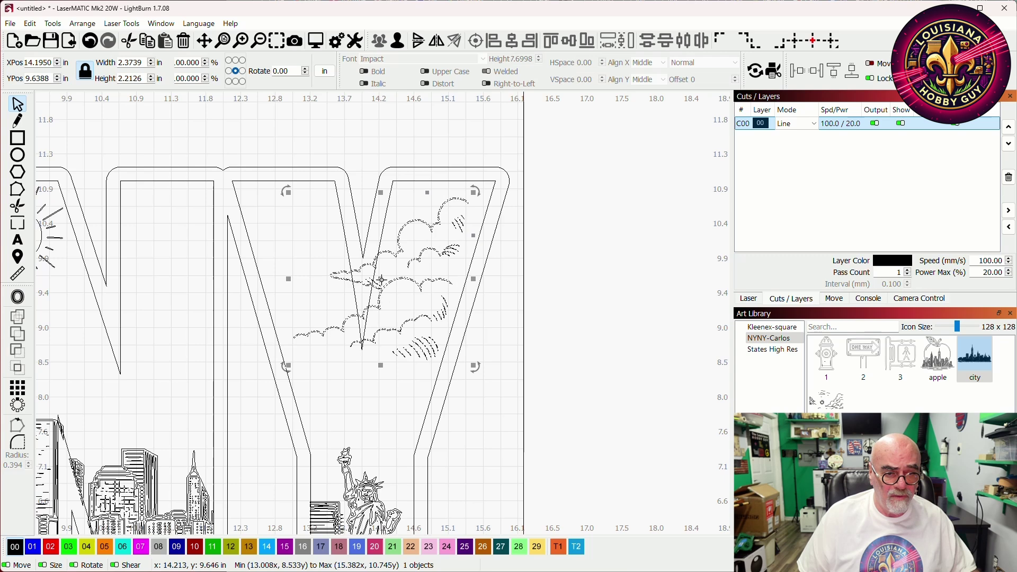
left_click_drag(381, 280, 398, 269)
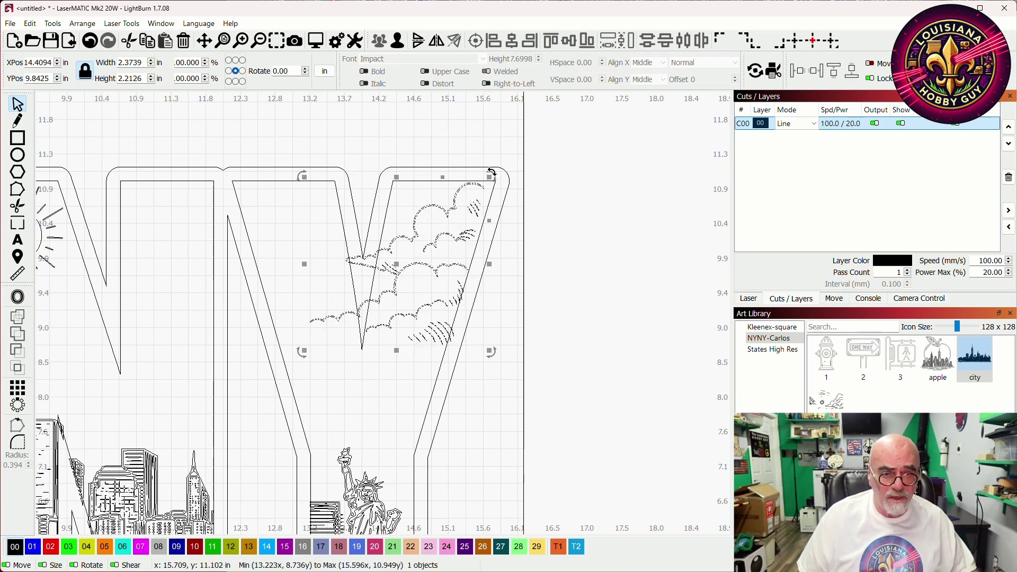
left_click_drag(493, 177, 498, 182)
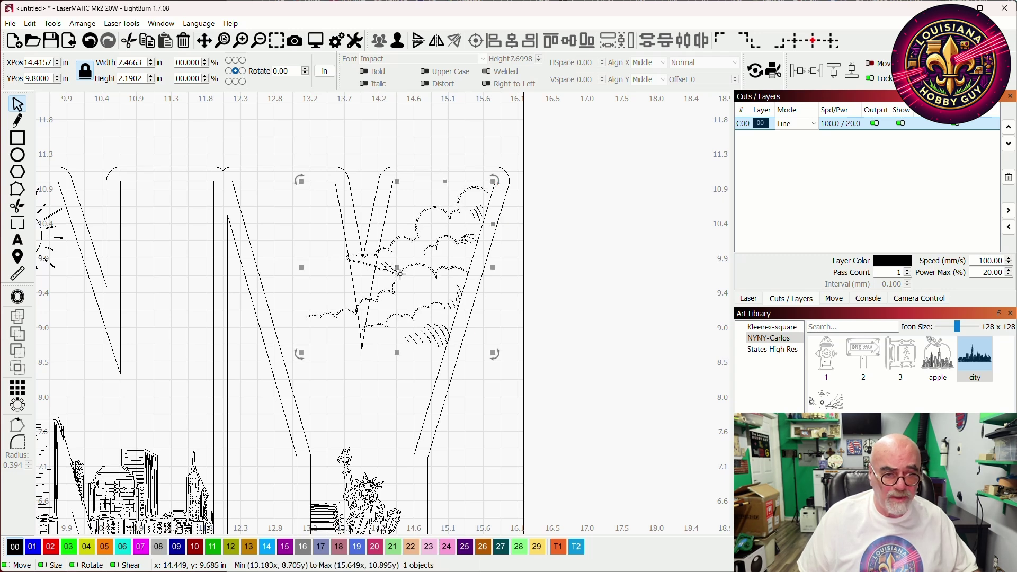
left_click_drag(398, 267, 397, 263)
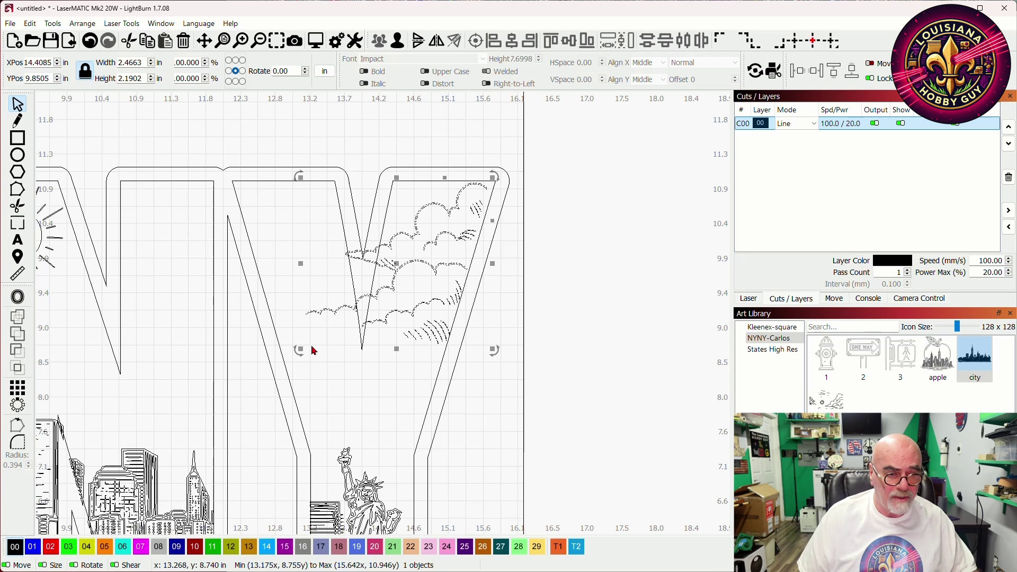
left_click_drag(299, 350, 422, 299)
Drag one of the two seagull strokes into the top of the first N
scroll(526, 304, "down", 3)
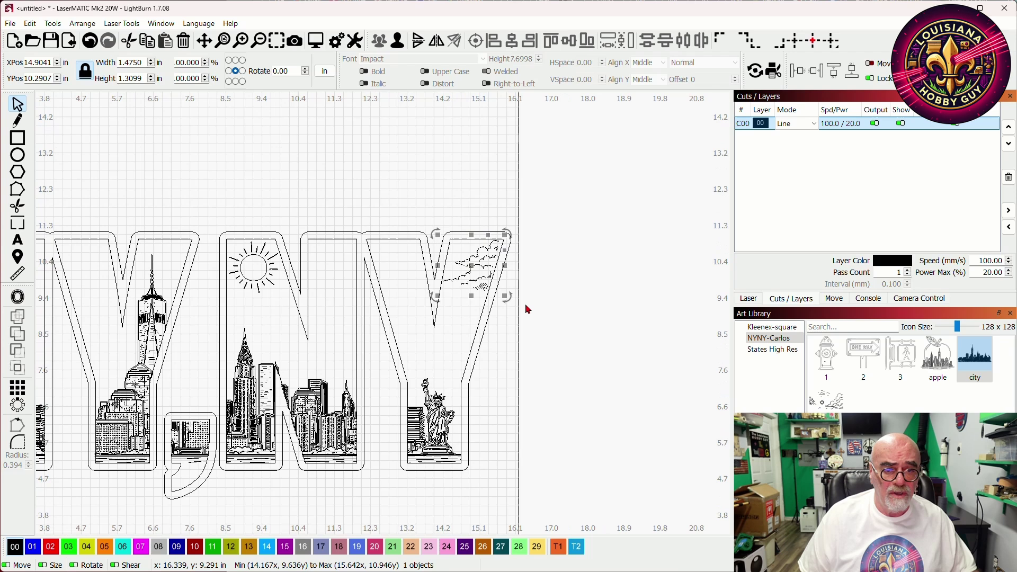
left_click(545, 323)
left_click_drag(352, 221, 450, 191)
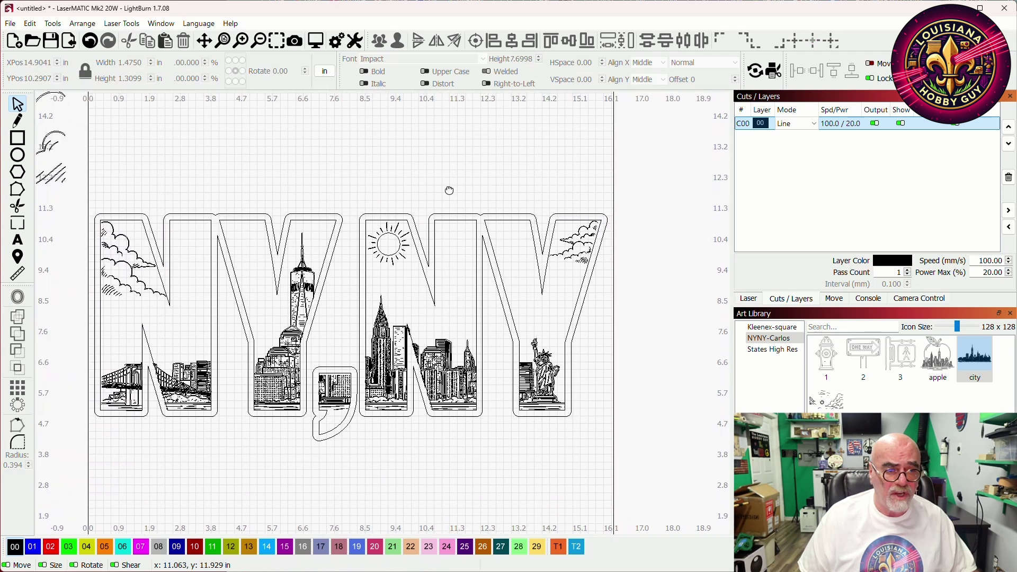
scroll(312, 244, "down", 2)
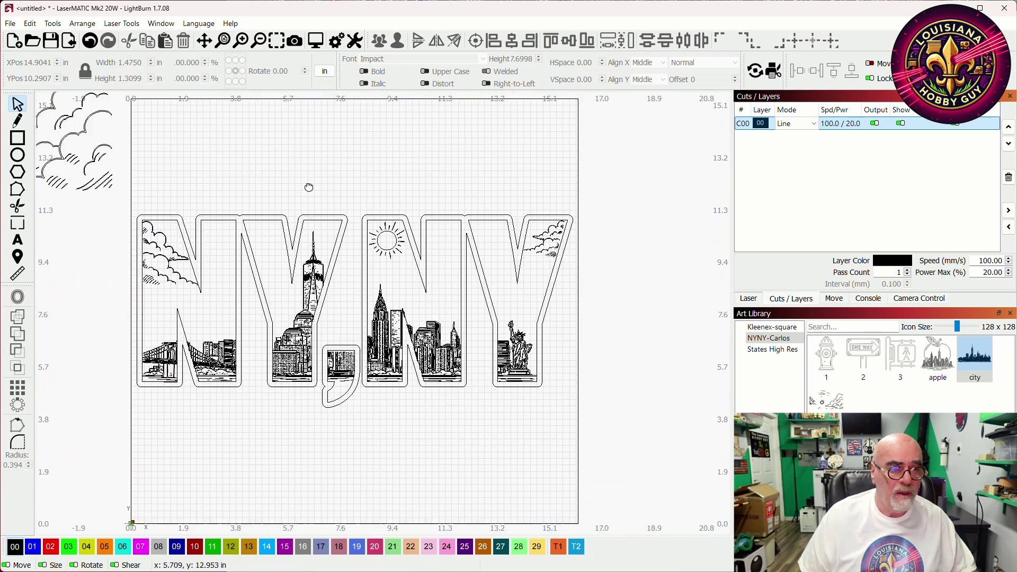
left_click_drag(307, 180, 420, 242)
scroll(421, 243, "down", 1)
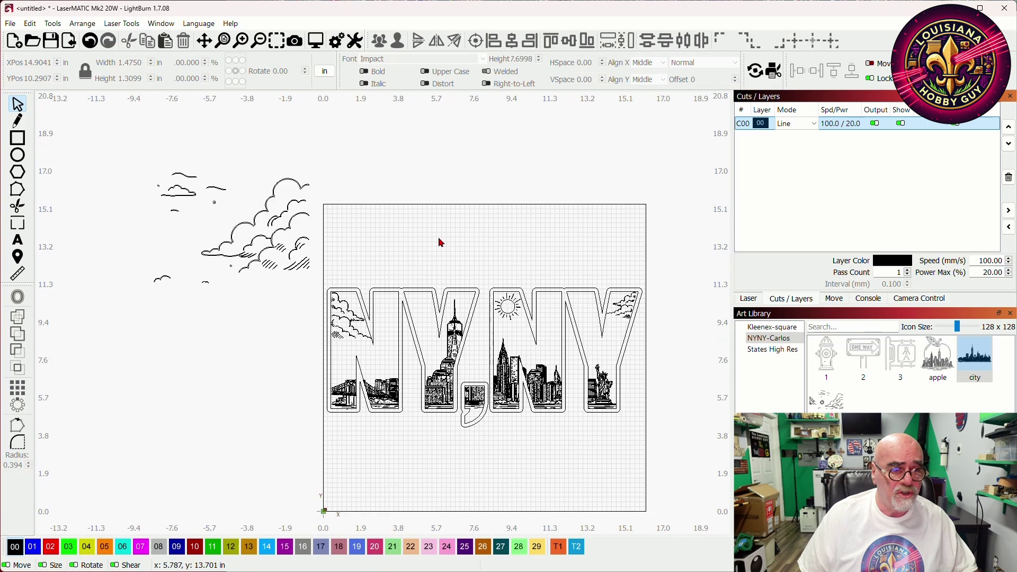
scroll(278, 311, "up", 2)
mouse_move(91, 263)
left_mouse_down()
mouse_move(143, 295)
mouse_move(192, 303)
mouse_move(155, 277)
mouse_move(544, 239)
left_mouse_up()
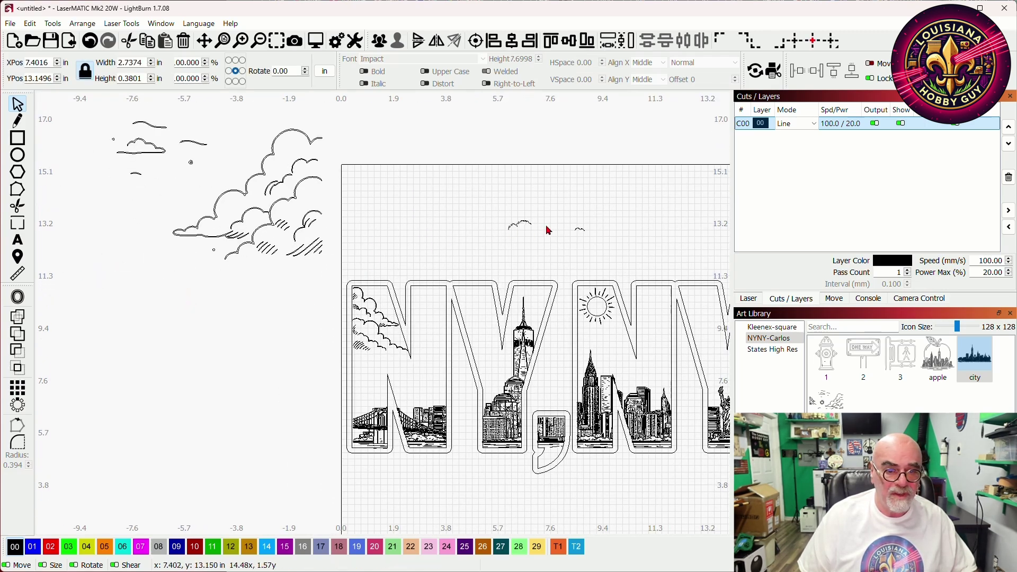
scroll(360, 259, "up", 4)
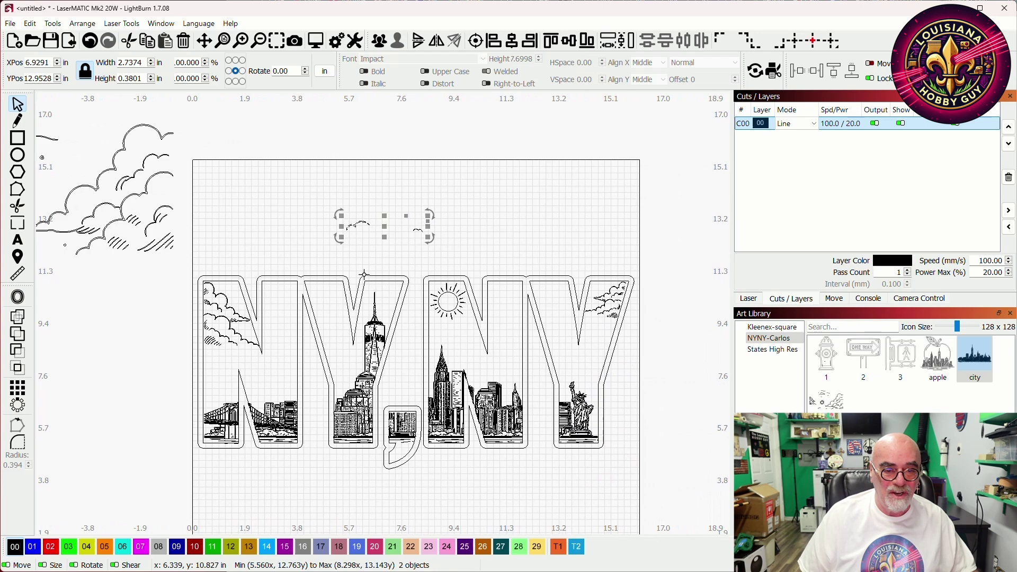
left_click(390, 243)
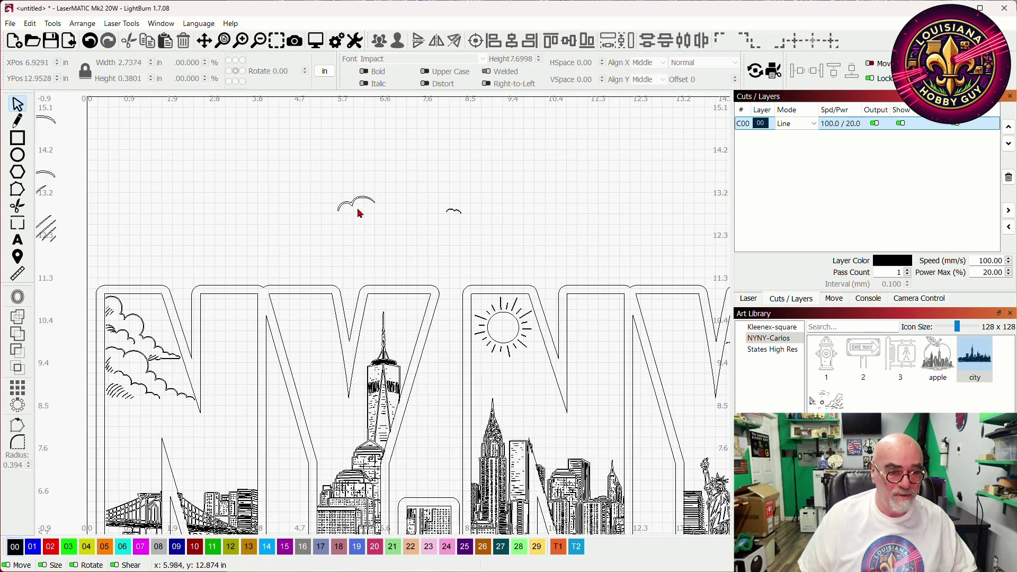
mouse_move(354, 203)
left_mouse_down()
mouse_move(228, 317)
mouse_move(222, 311)
left_mouse_up()
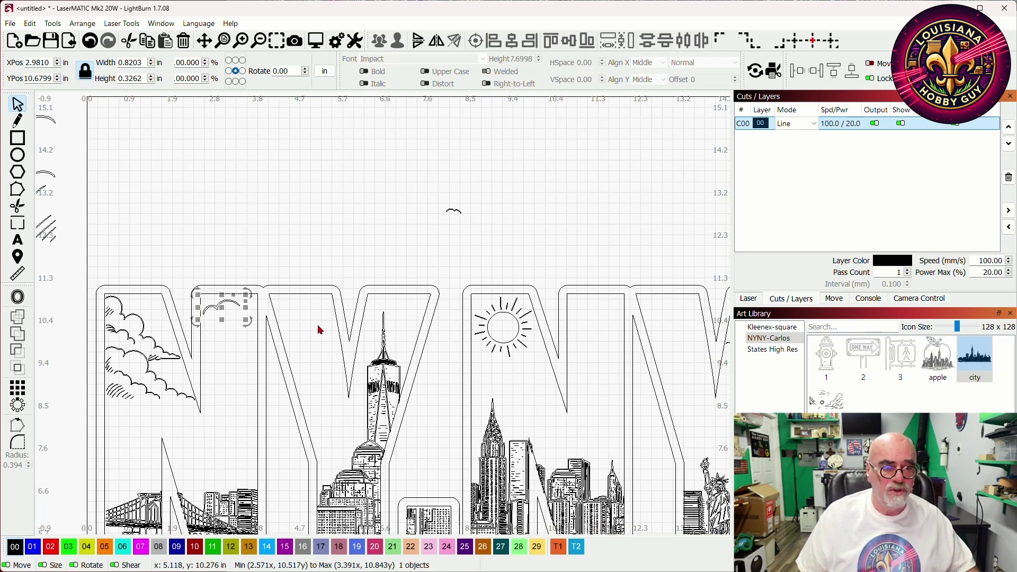
Flip the seagull horizontally and nudge it right into the top of the final Y
left_click(438, 42)
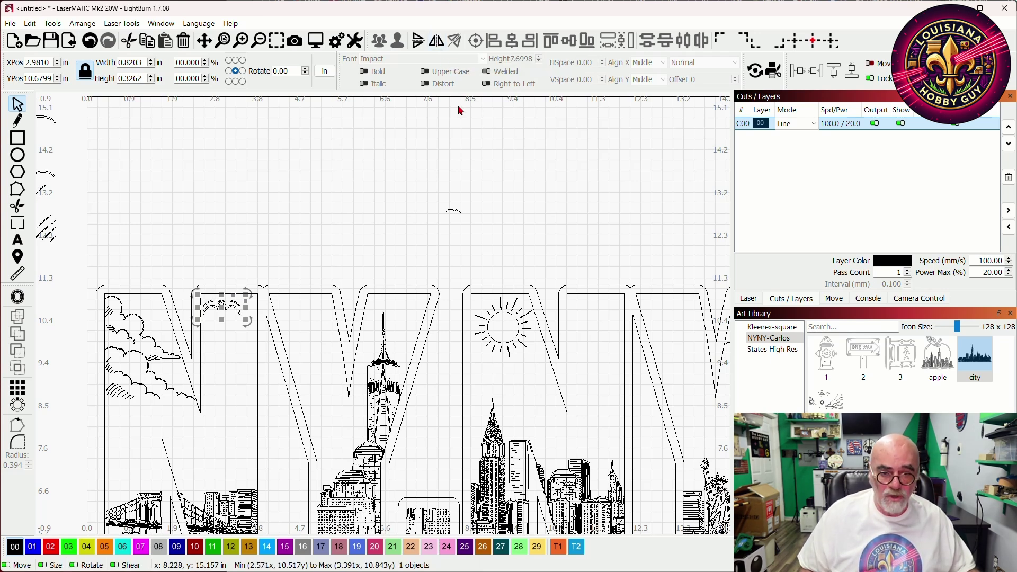
key("Right")
key("Right")
key("Right")
key("Right")
key("Right")
key("Right")
key("Right")
key("Right")
key("Right")
key("Right")
key("Right")
key("Right")
key("Right")
key("Right")
key("Right")
key("Right")
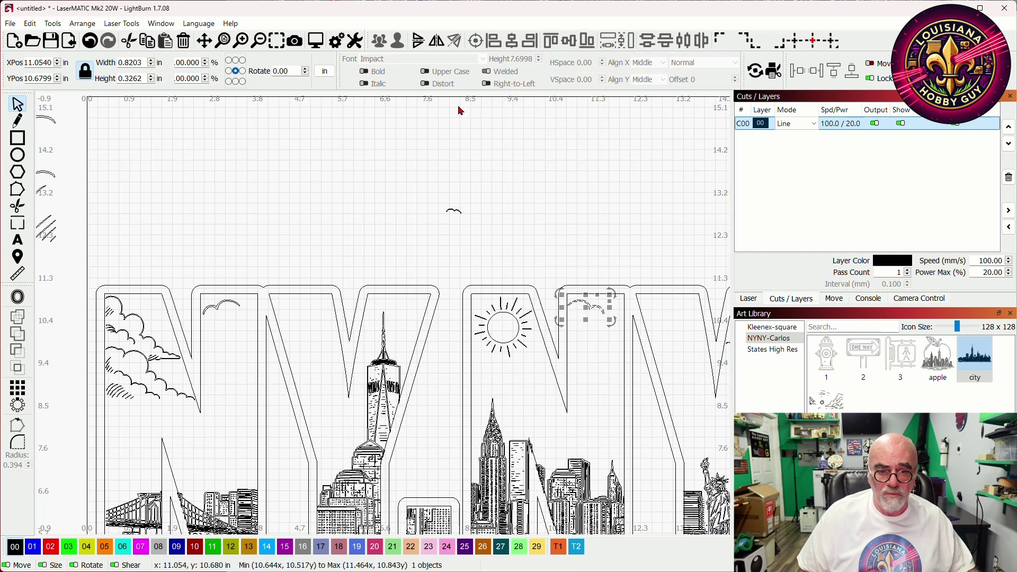
key("Right")
key("Right")
key("Right")
scroll(413, 224, "down", 3)
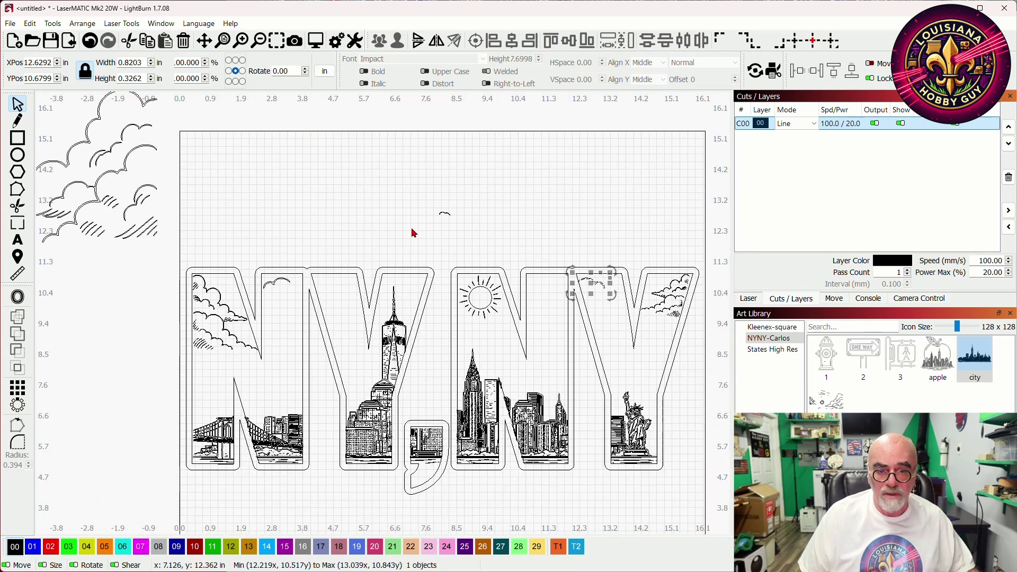
scroll(439, 226, "up", 2)
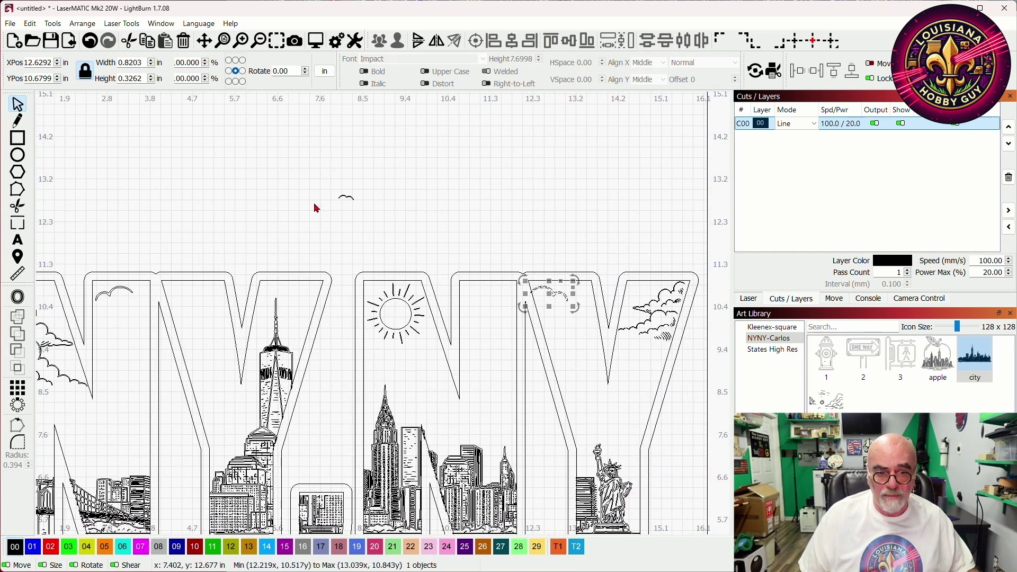
key("Right")
key("Right")
key("Right")
key("Right")
key("Right")
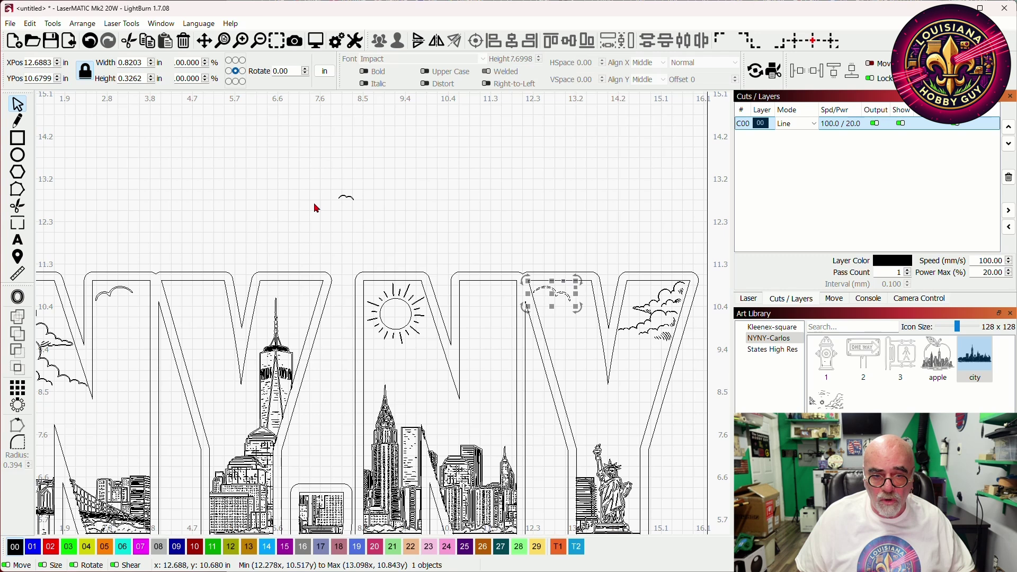
key("Right")
key("Right")
key("Right")
key("Right")
key("Right")
key("Right")
key("Right")
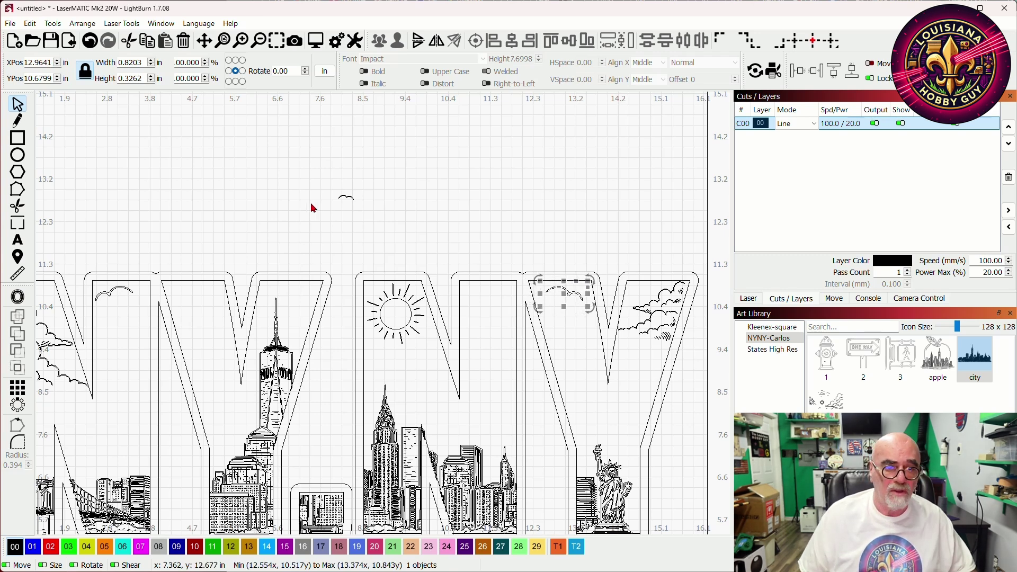
Place the small 0.3306 × 0.0998 in gull arc beside the sun in the second N
left_click_drag(378, 222, 220, 290)
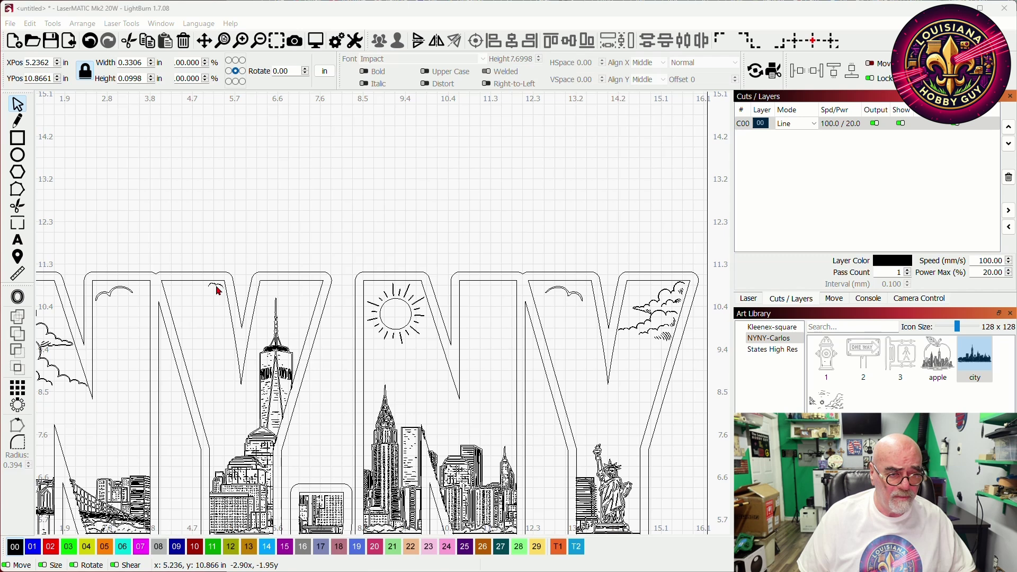
left_click(217, 291)
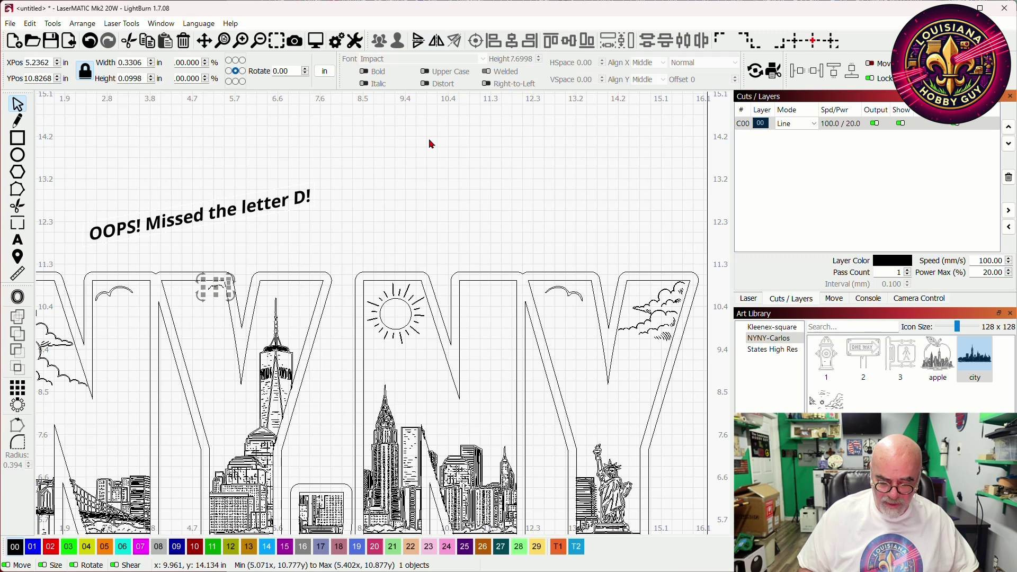
key("Right")
key("Right")
key("Right")
key("Right")
key("Right")
key("Right")
key("Right")
key("Right")
key("Right")
key("Right")
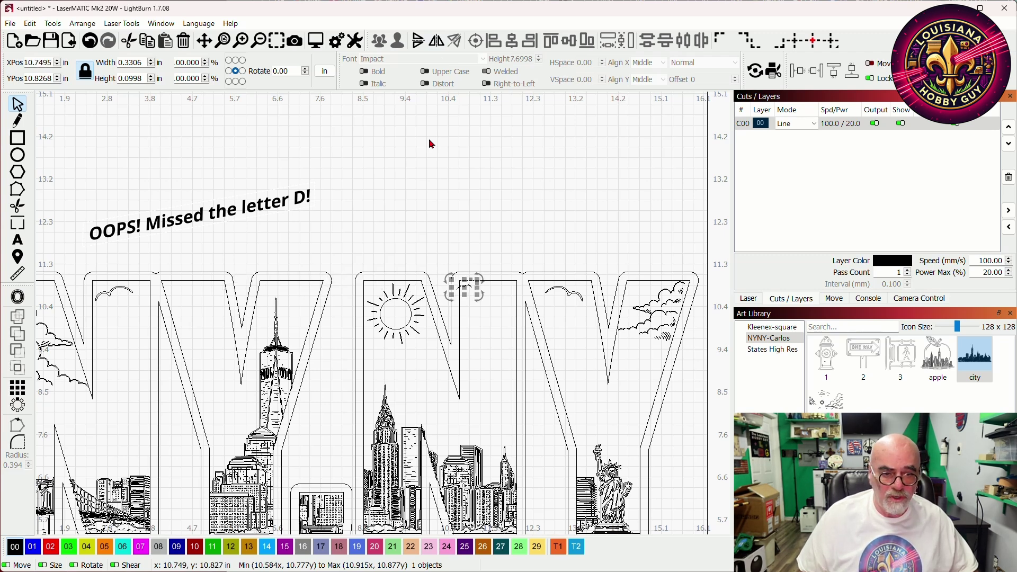
scroll(484, 277, "up", 3)
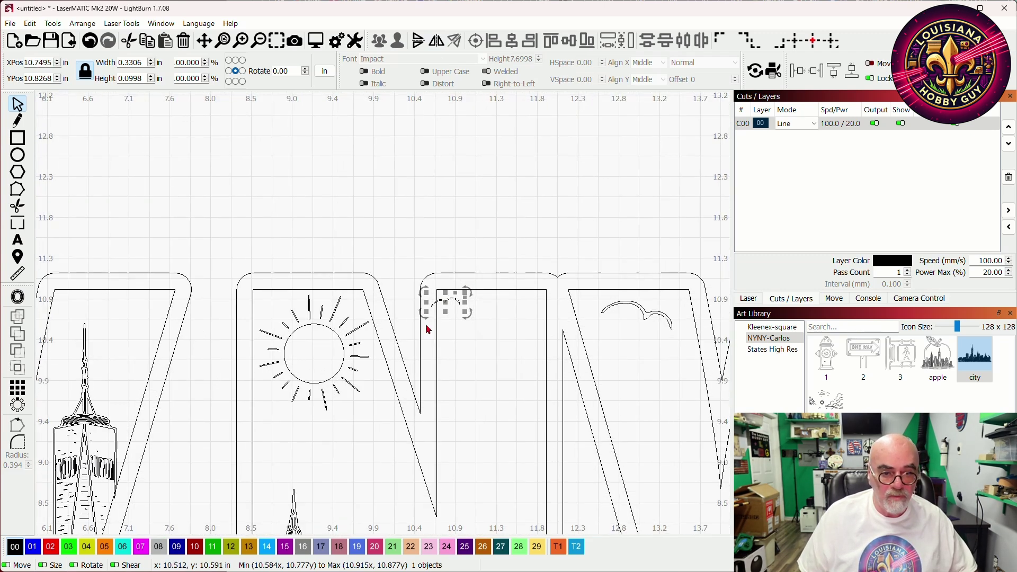
left_click_drag(448, 306, 459, 306)
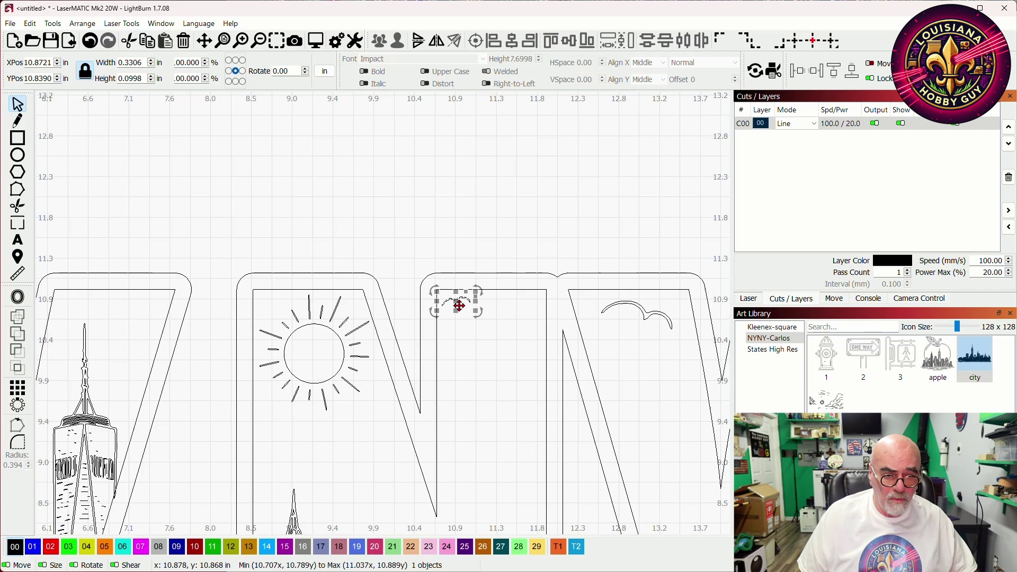
scroll(459, 306, "down", 5)
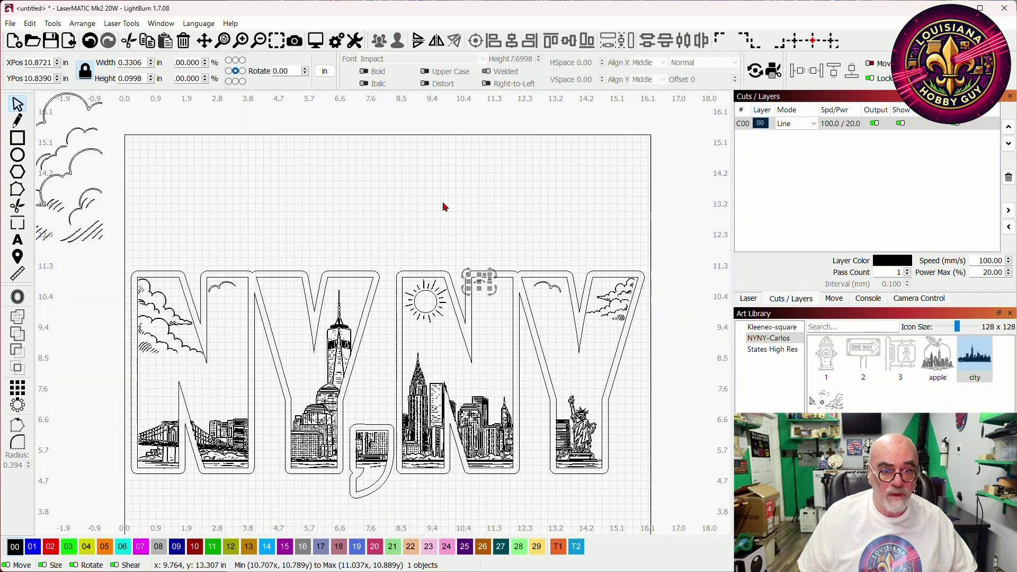
Switch layer C00 back to Fill mode
left_click(444, 204)
scroll(435, 222, "down", 1)
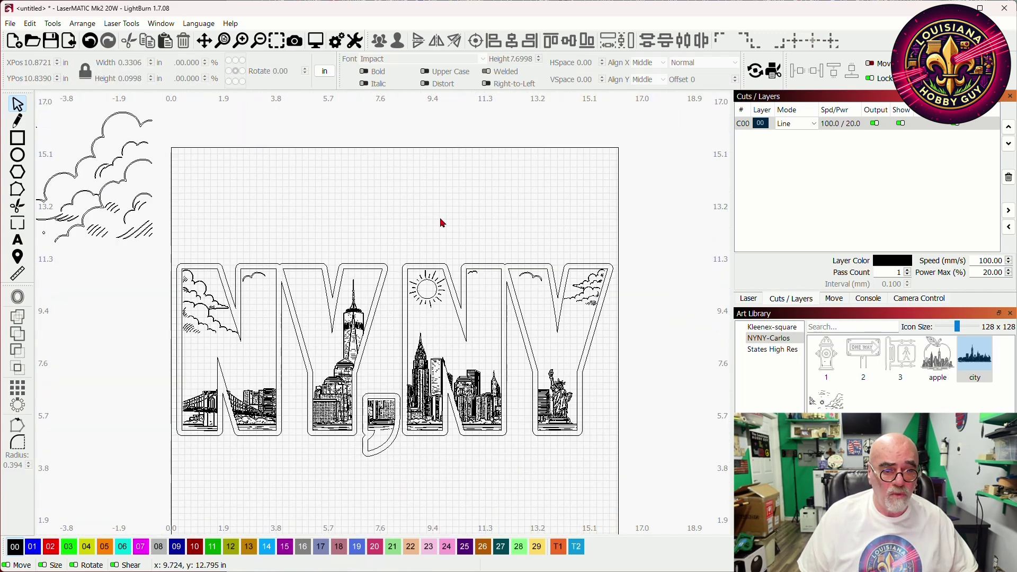
left_click(797, 124)
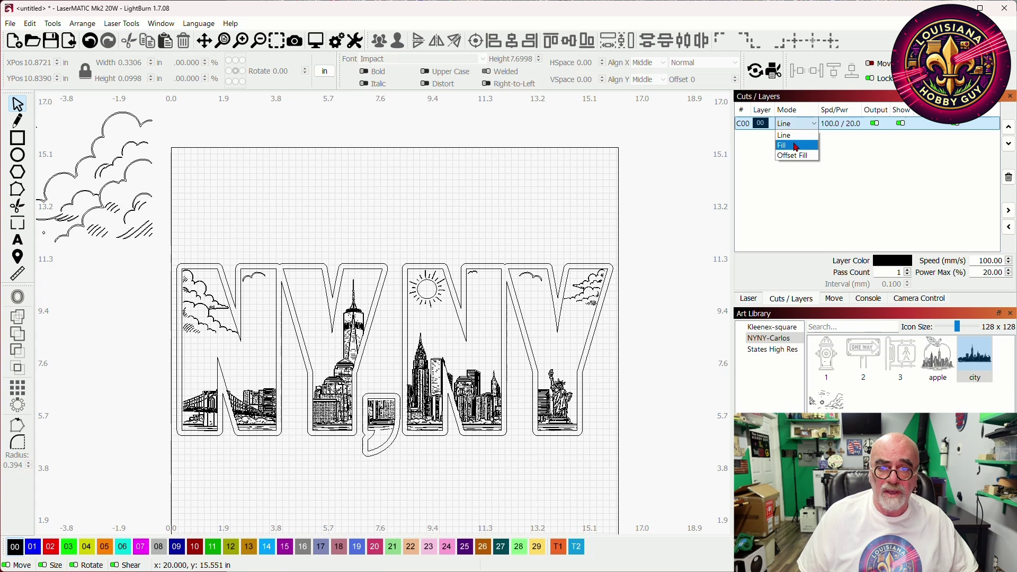
left_click(797, 147)
left_click_drag(652, 342, 661, 300)
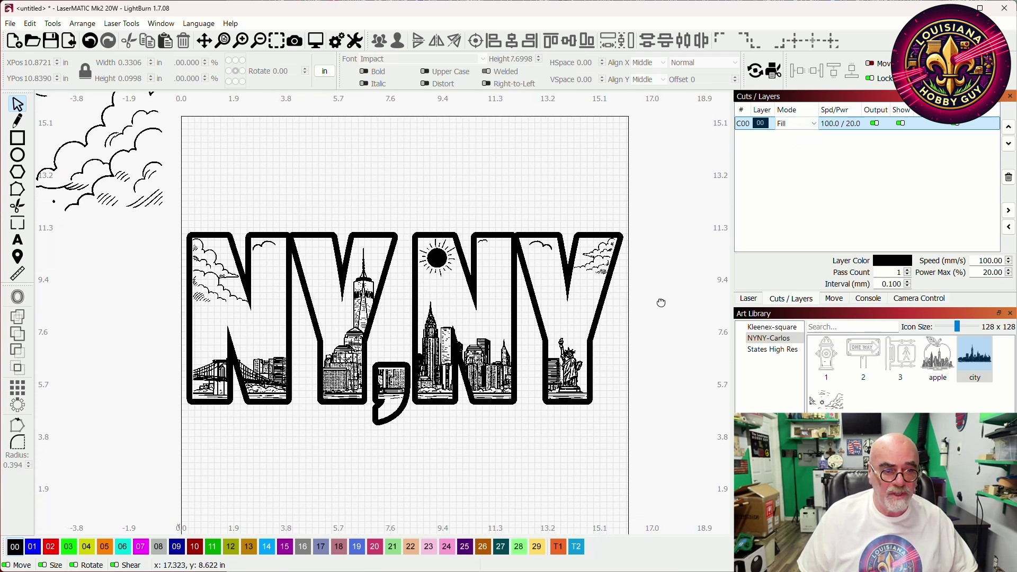
scroll(400, 318, "up", 1)
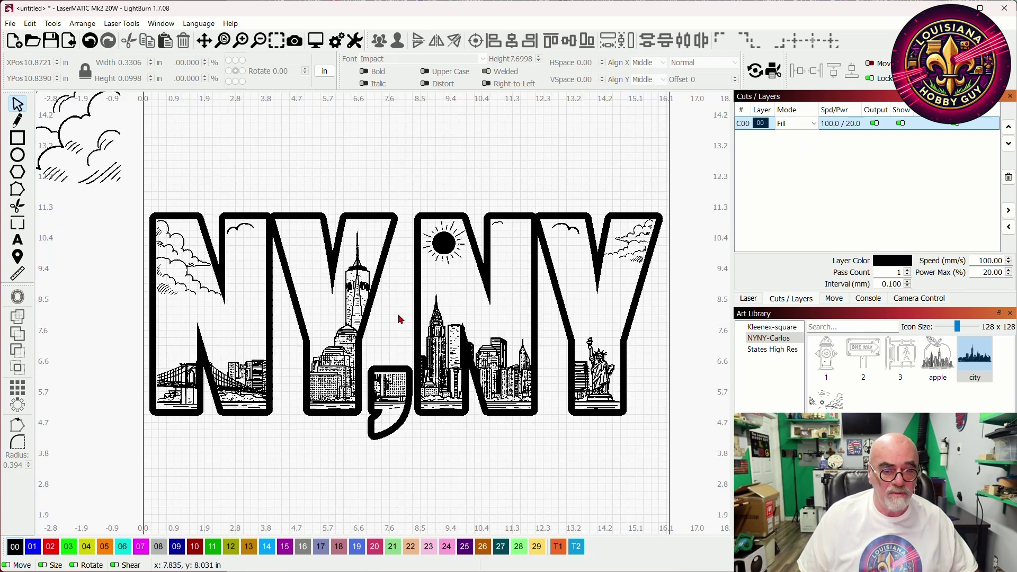
Switch units to millimetres and give C00 16000 mm/min speed and 80% max power
left_click(324, 71)
double_click(795, 122)
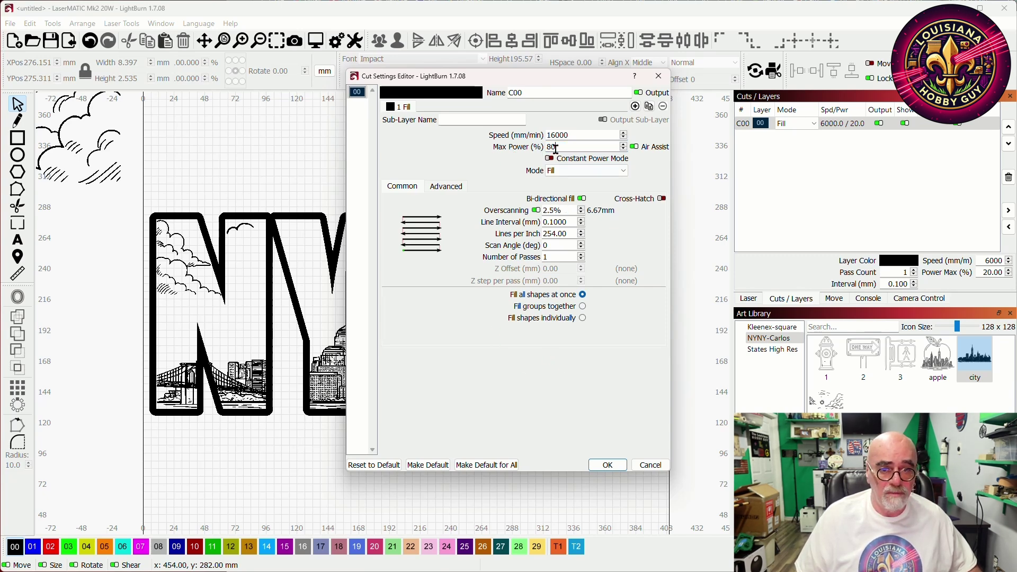
left_click_drag(563, 211, 520, 212)
Set overscanning to 3%, then inspect and close the job preview
type("3")
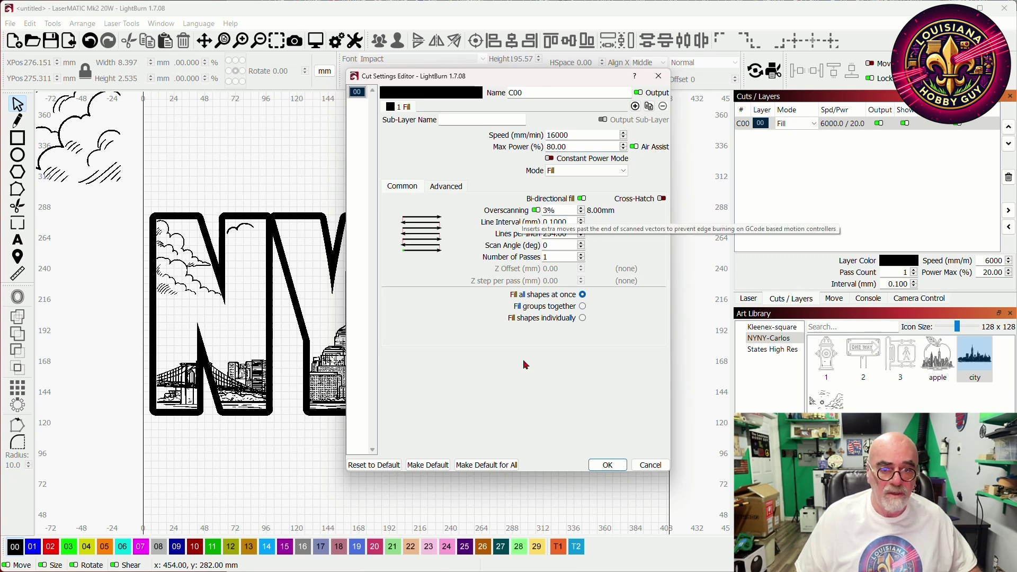
left_click(604, 466)
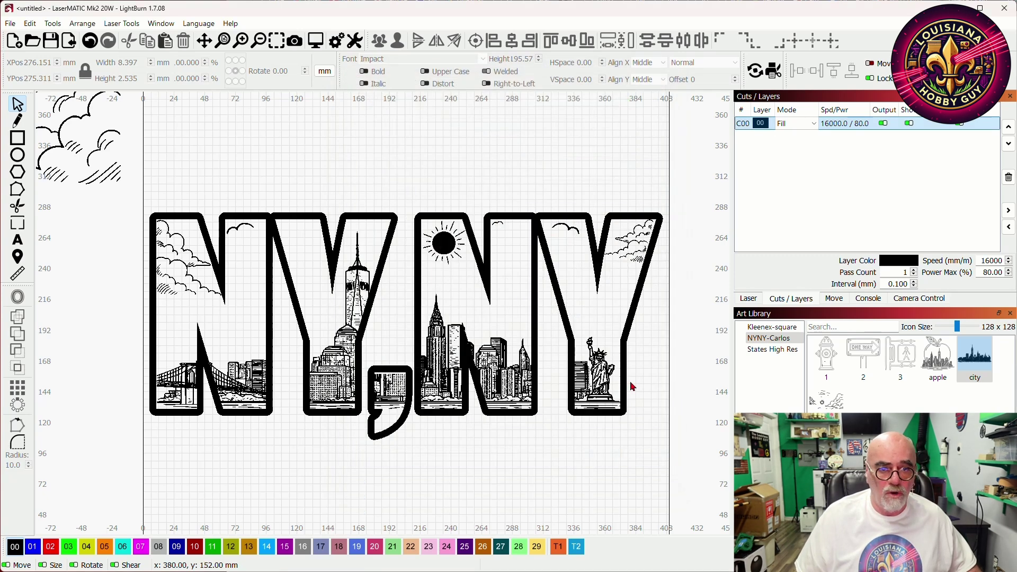
left_click(316, 41)
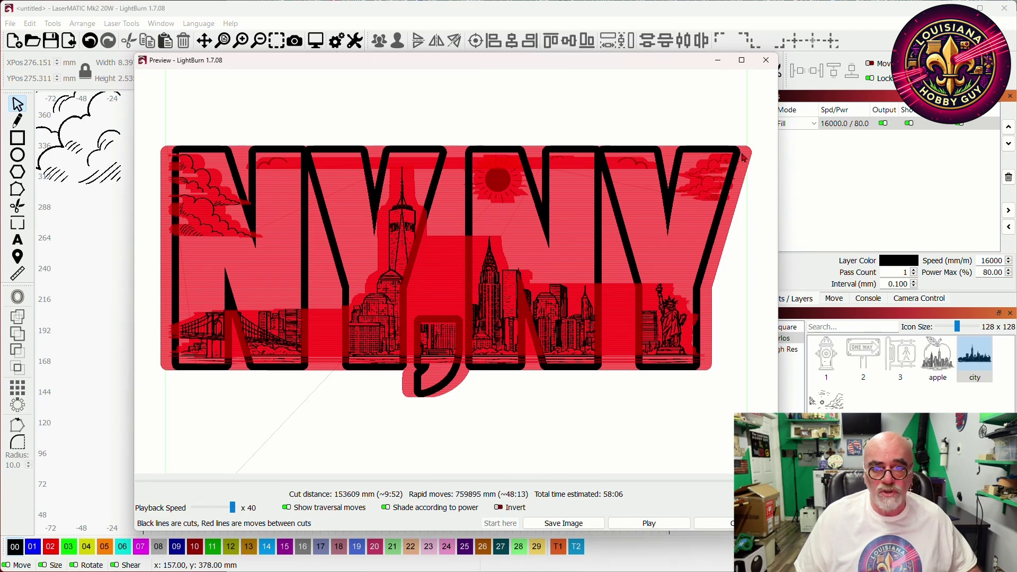
scroll(237, 264, "down", 3)
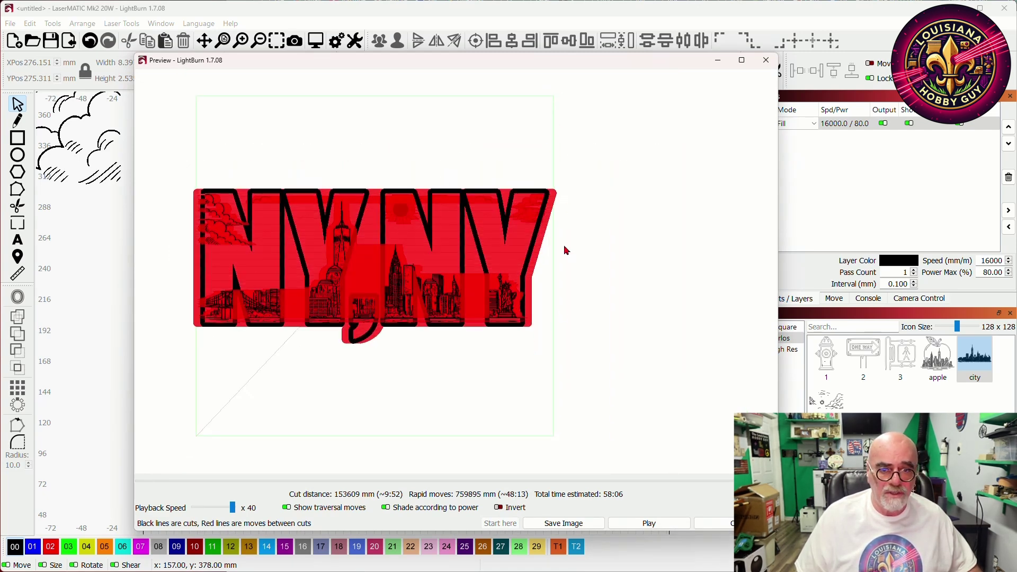
scroll(572, 199, "up", 5)
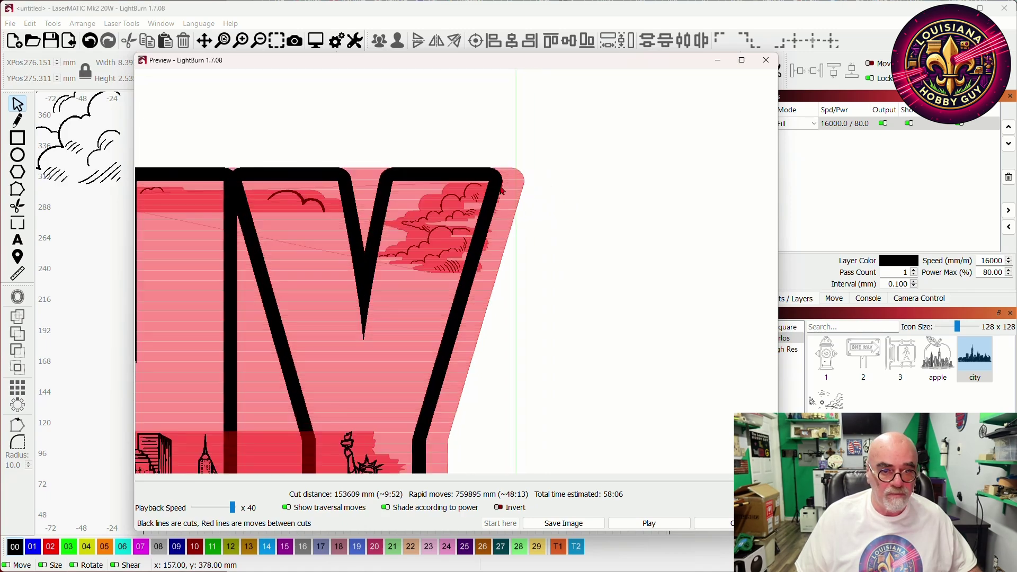
scroll(518, 194, "down", 4)
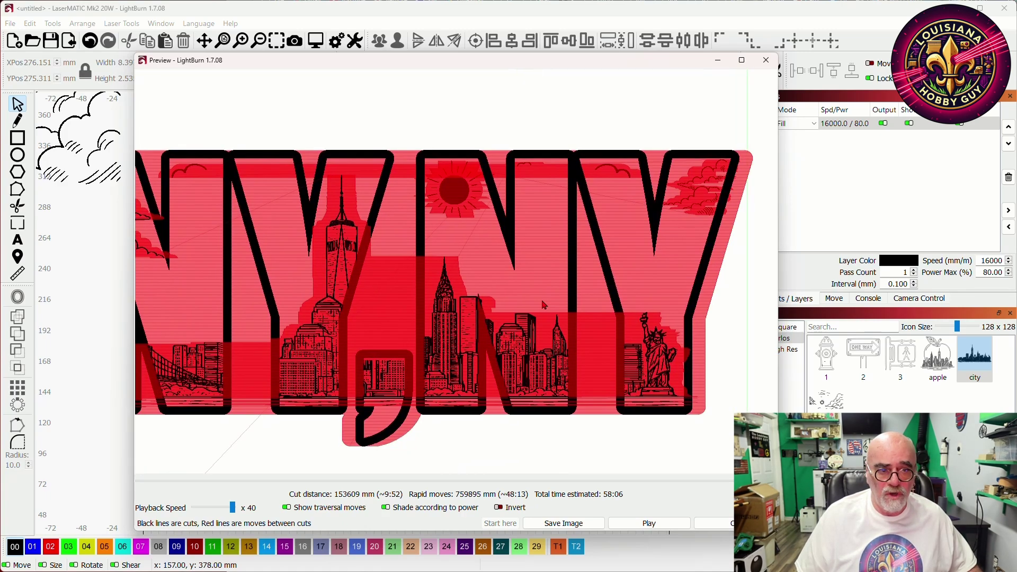
scroll(479, 311, "down", 1)
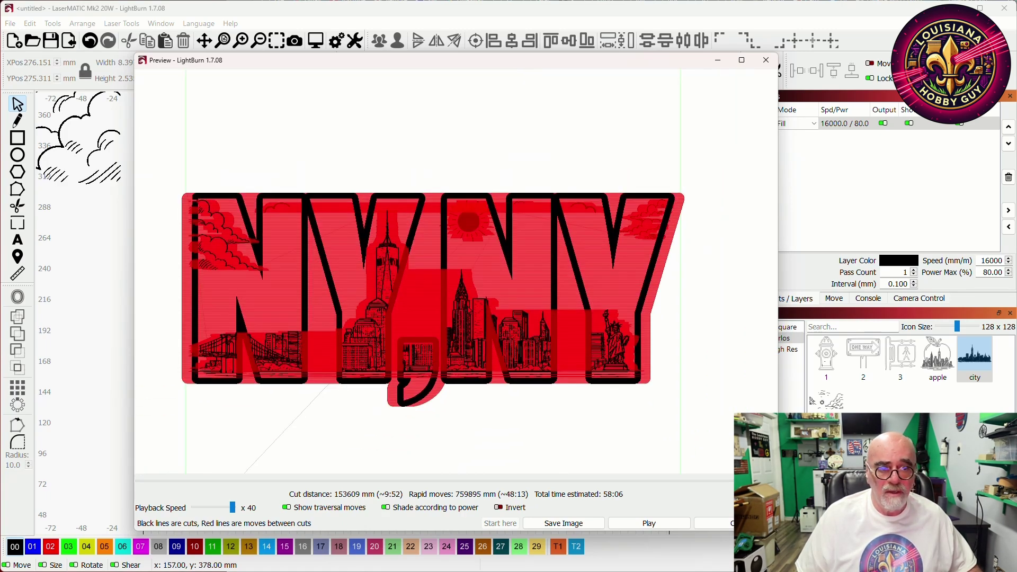
scroll(457, 305, "up", 1)
left_click_drag(388, 336, 428, 315)
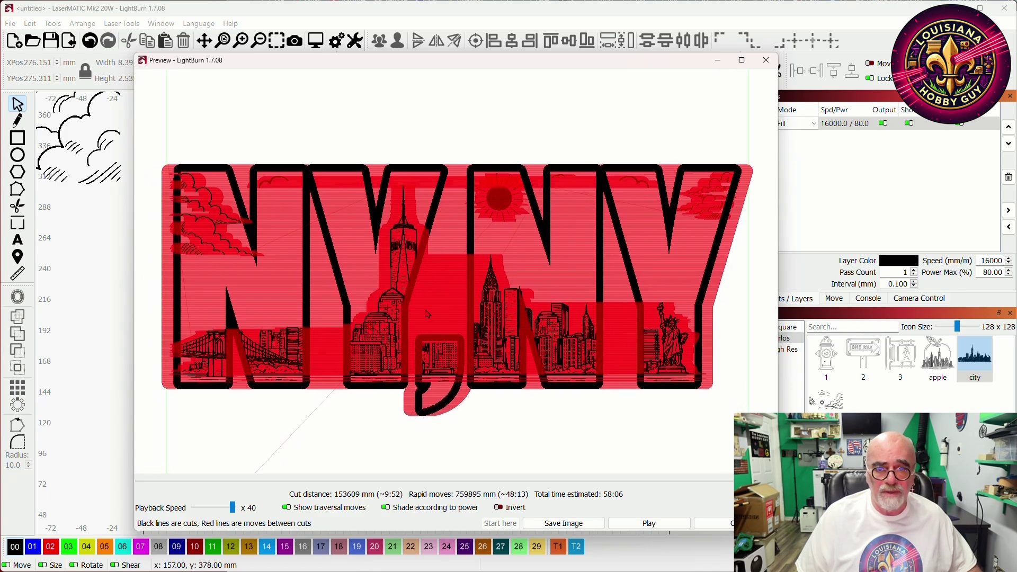
left_click(712, 523)
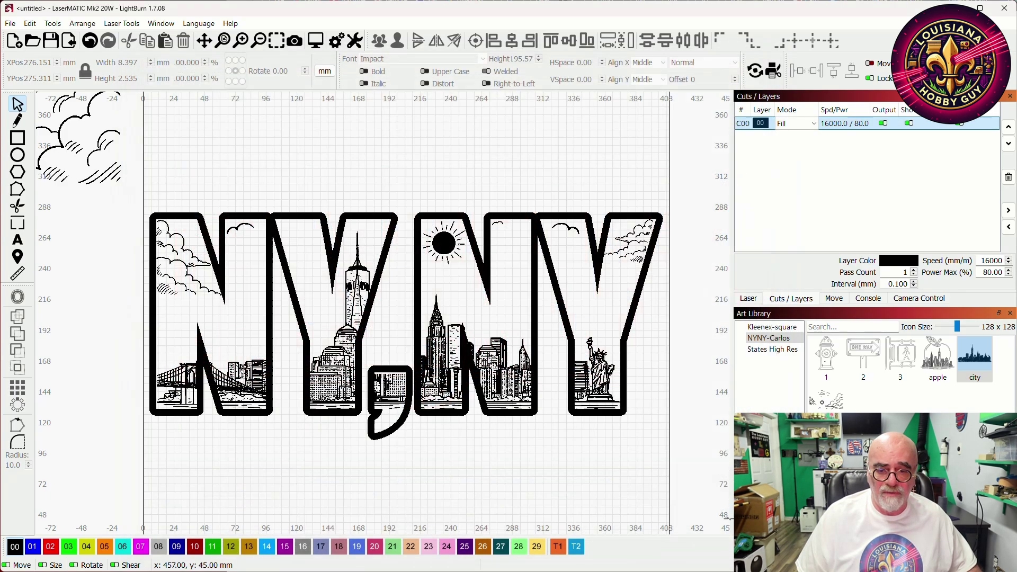
Lower overscanning to 2% and preview the job again, estimated at 56:43
double_click(746, 125)
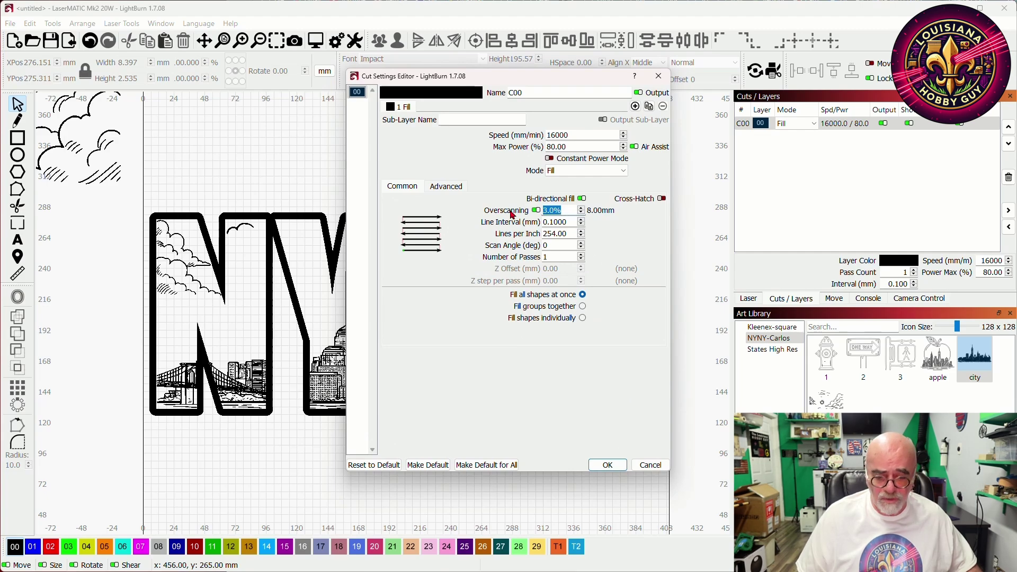
type("2")
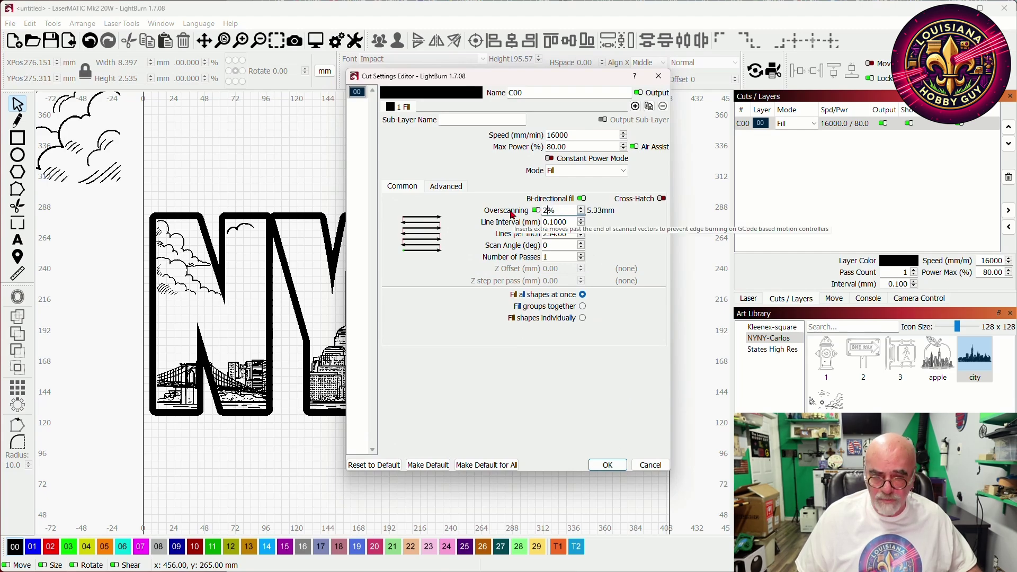
left_click(609, 466)
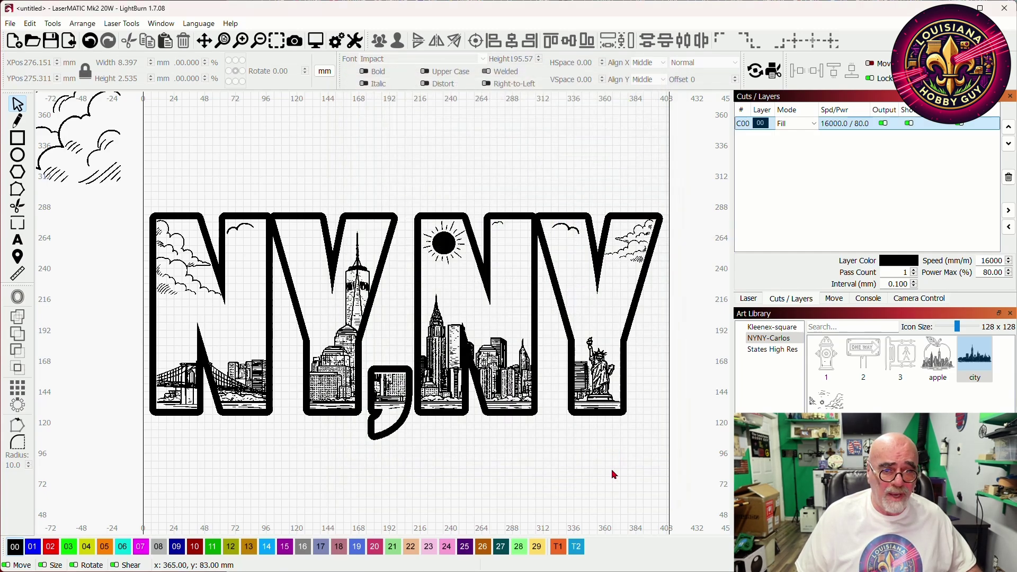
left_click(320, 45)
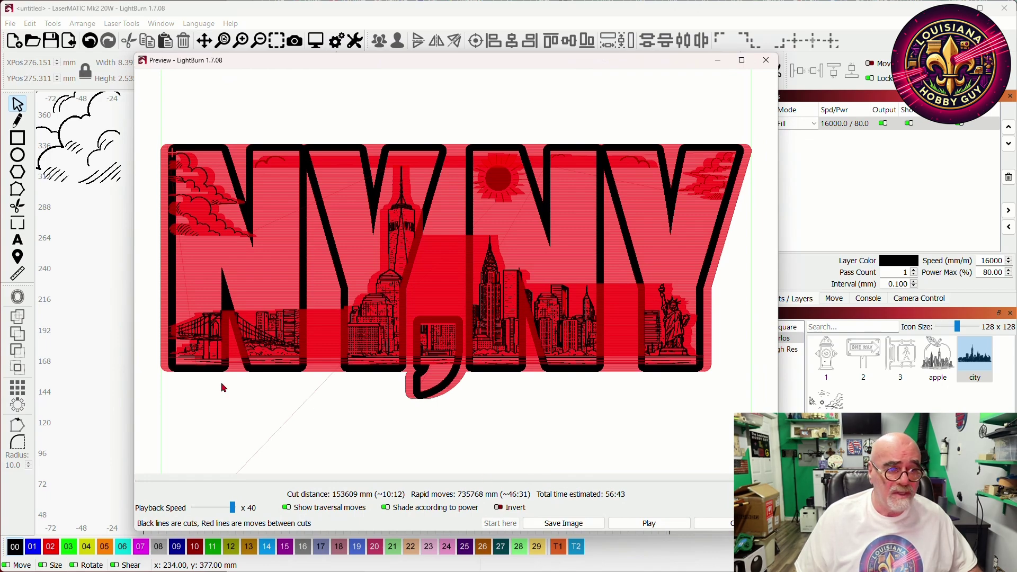
scroll(162, 328, "up", 2)
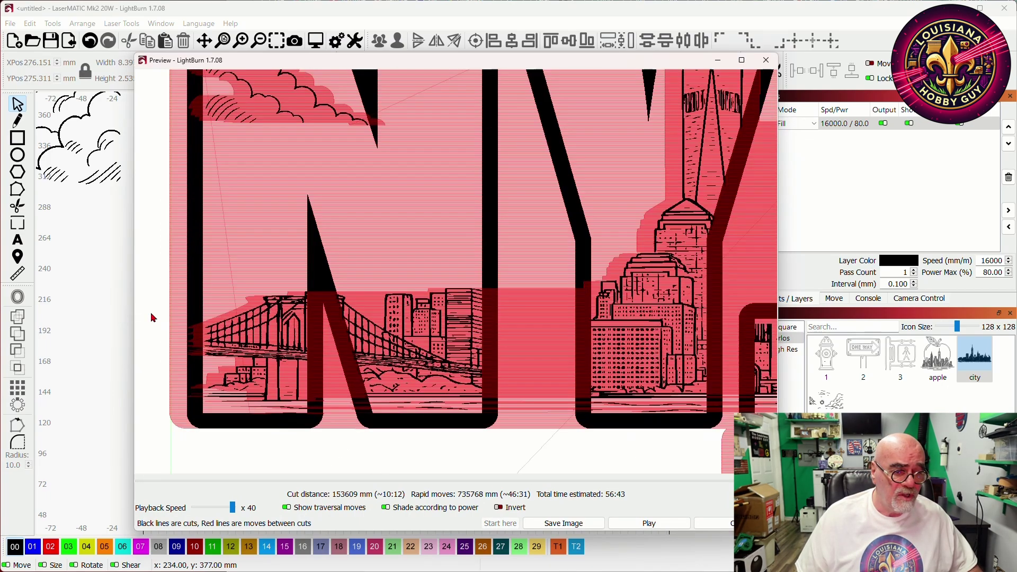
scroll(153, 318, "up", 2)
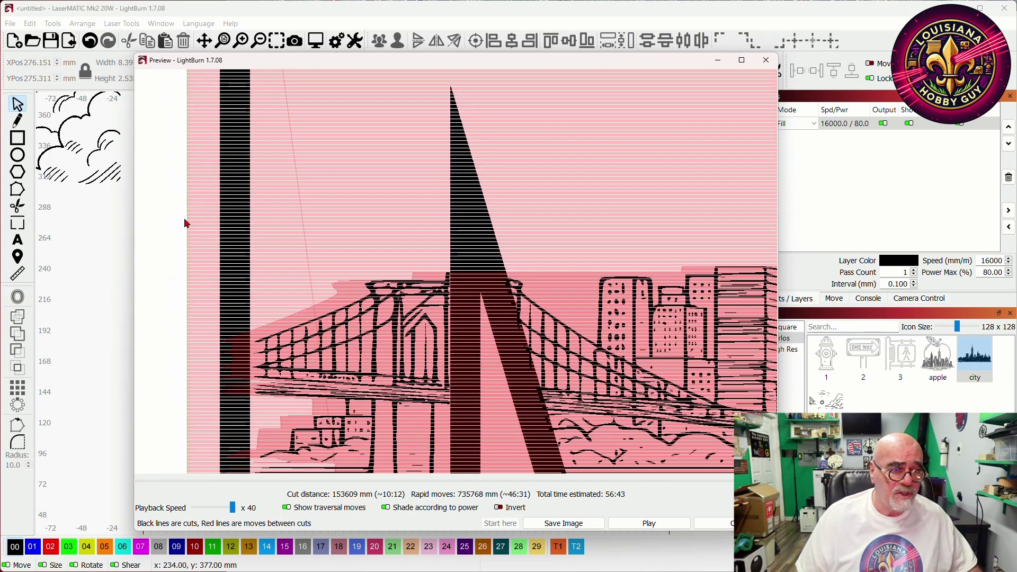
scroll(186, 222, "down", 6)
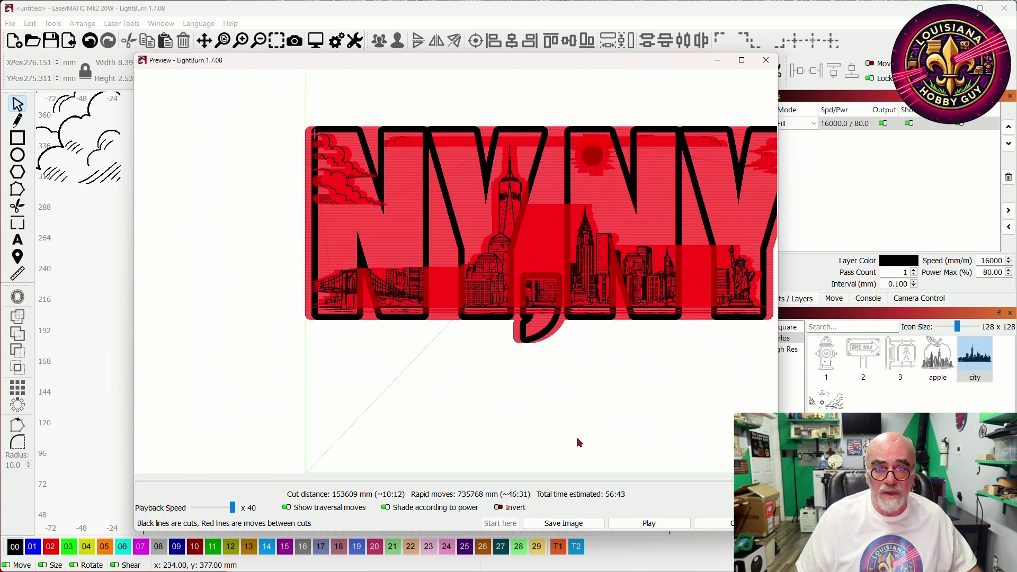
Set the C00 fill layer's scan angle to 90°
left_click(713, 524)
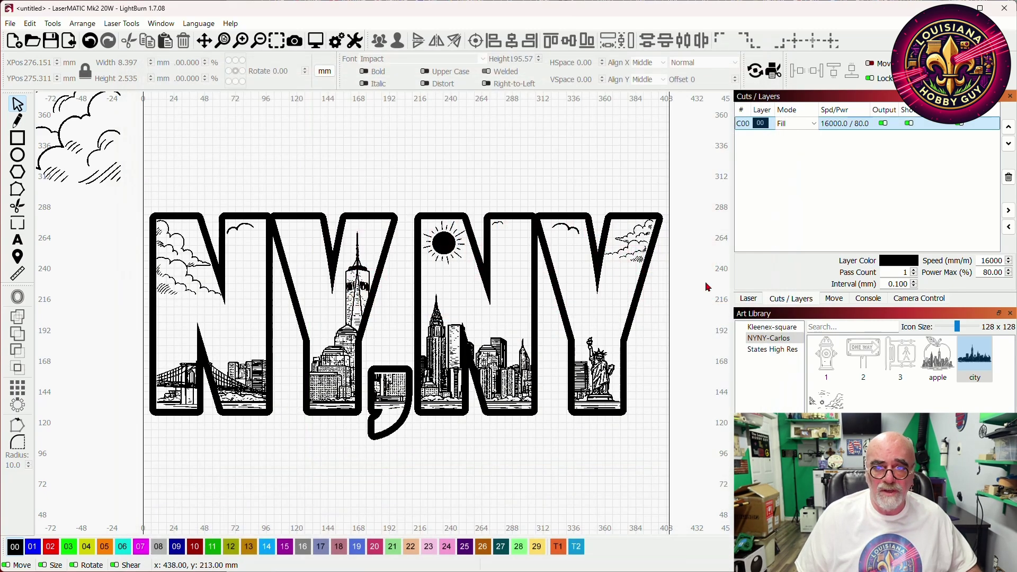
left_click(746, 125)
double_click(746, 126)
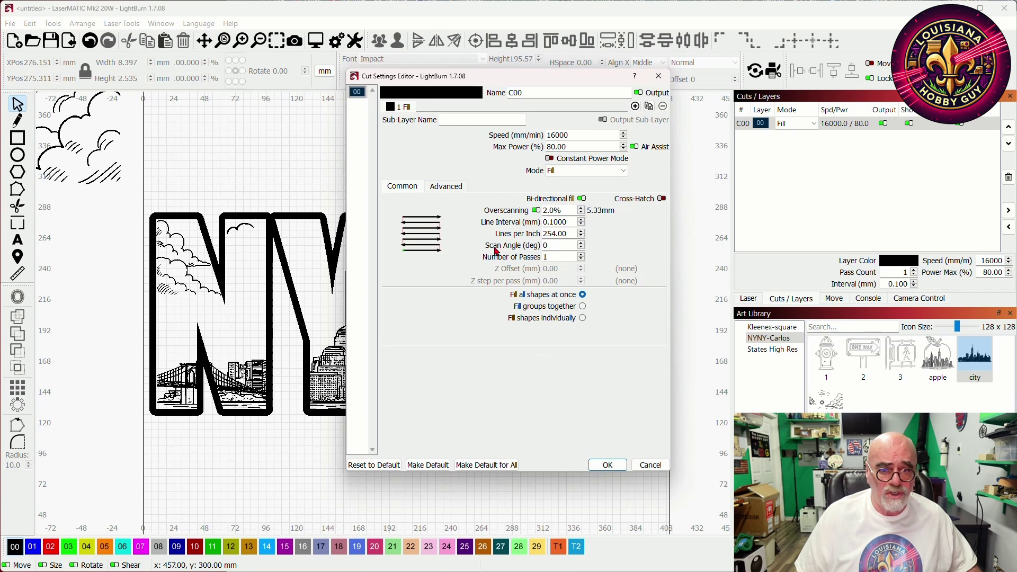
left_click(565, 244)
type("90")
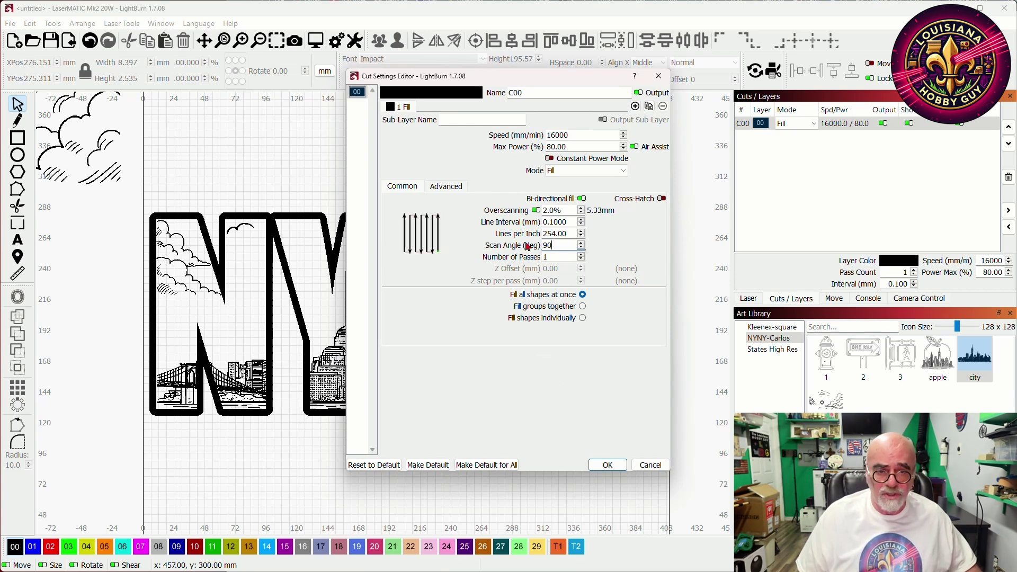
left_click(608, 465)
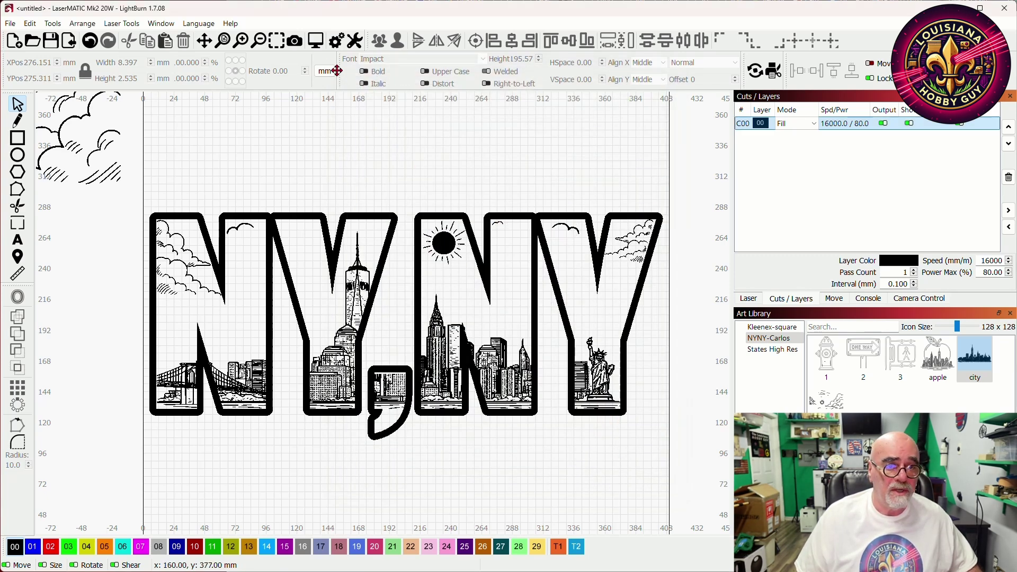
Preview the job to check the vertical-line engraving, then close the preview
left_click(316, 41)
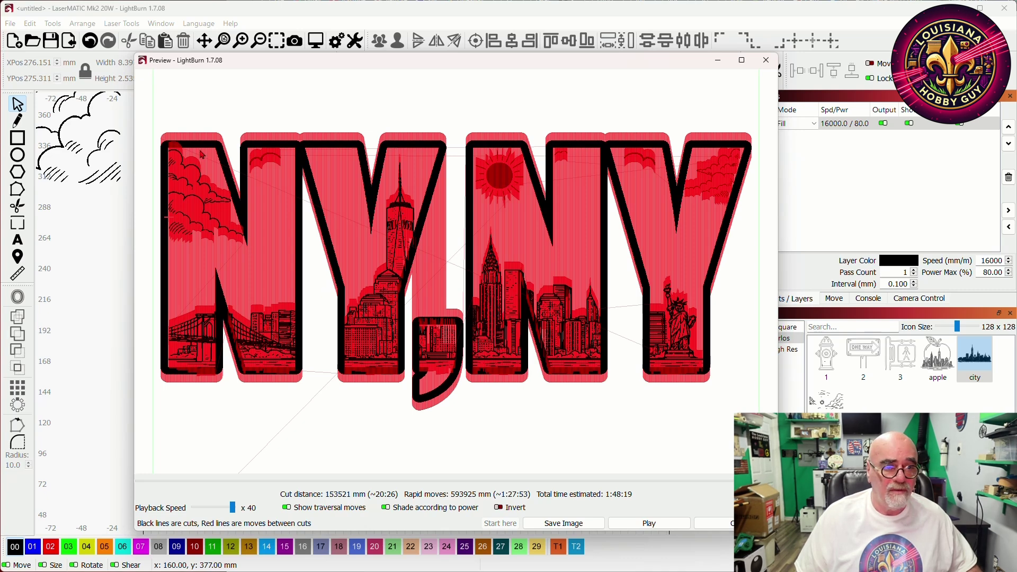
scroll(486, 354, "down", 1)
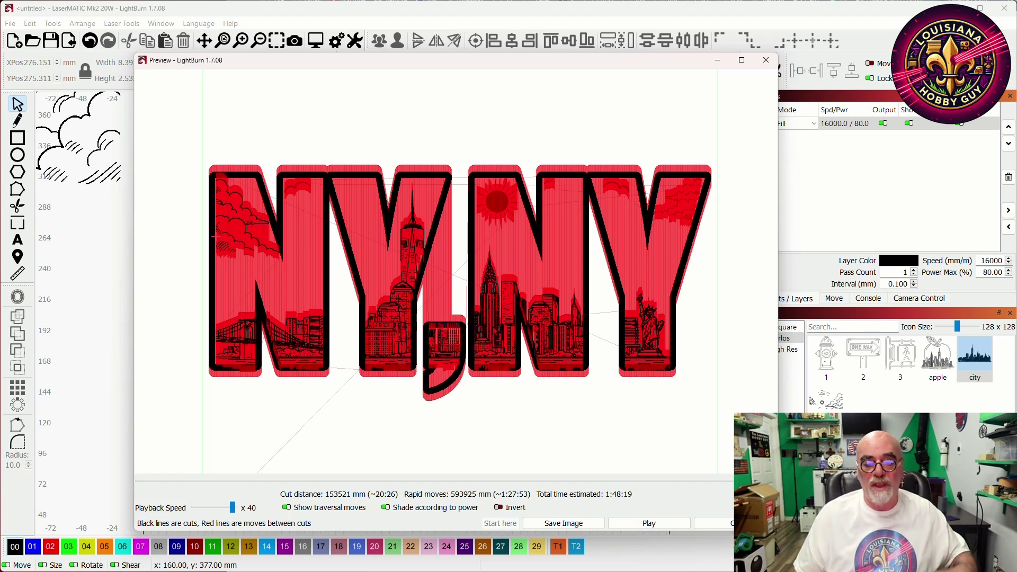
left_click(727, 527)
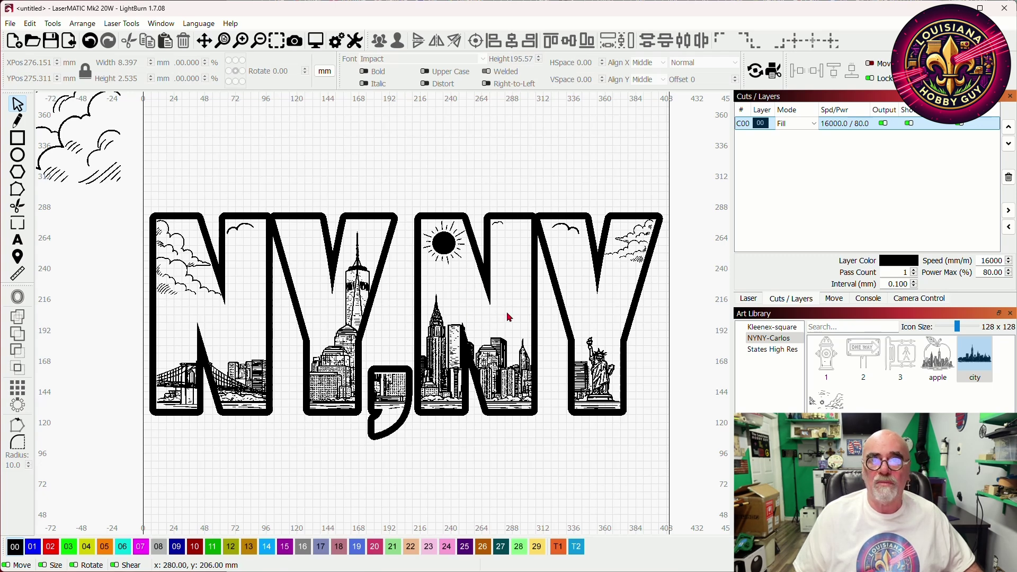
scroll(522, 308, "down", 1)
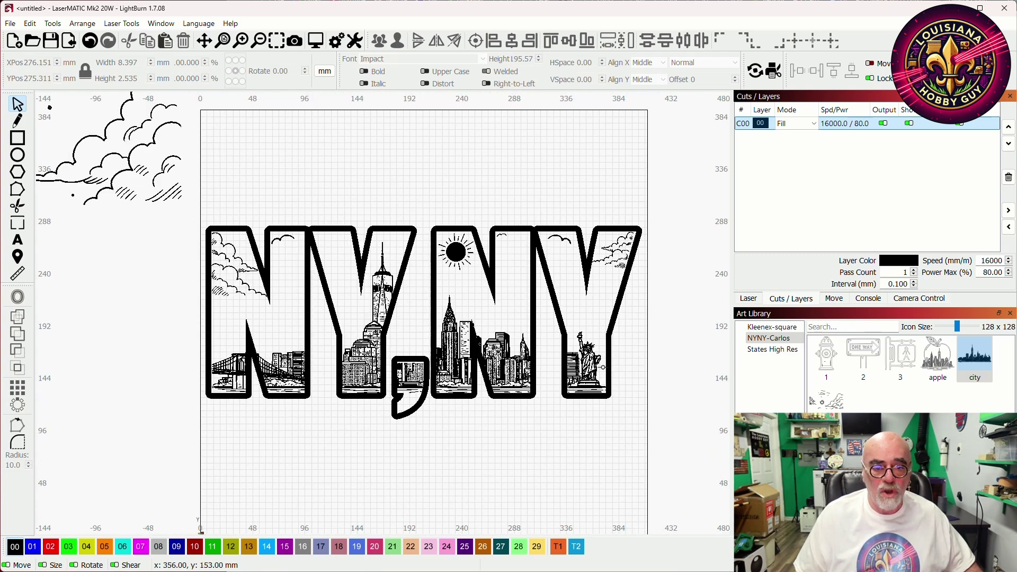
left_click_drag(650, 356, 643, 302)
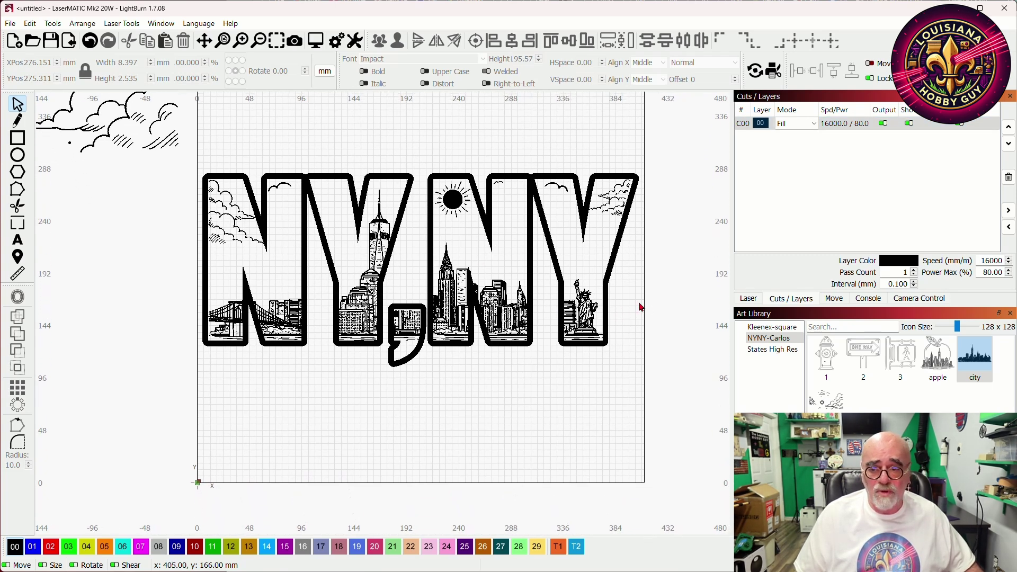
scroll(641, 308, "up", 1)
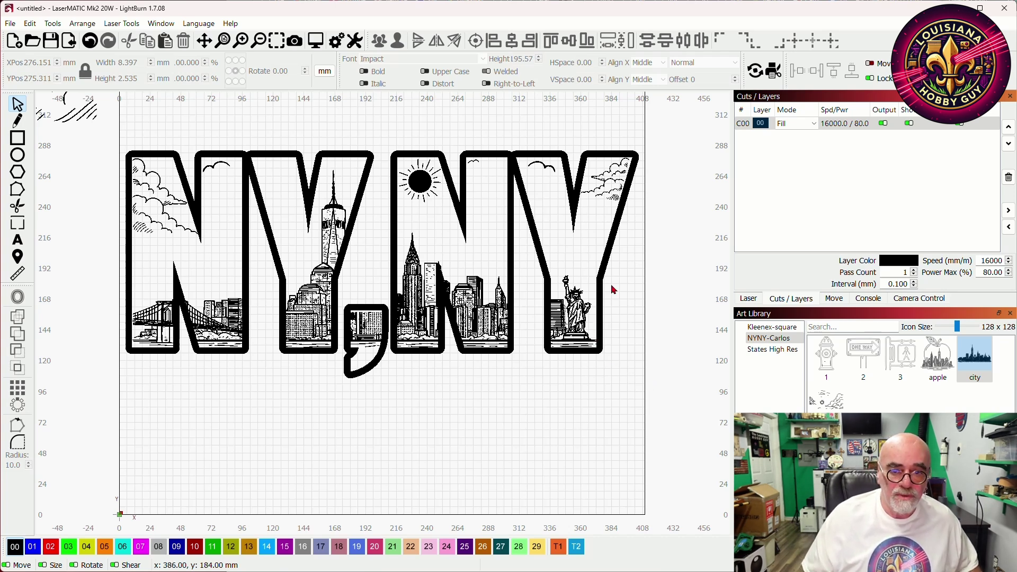
Create an outward offset outline with round corners around the whole NY,NY design
left_click(623, 225)
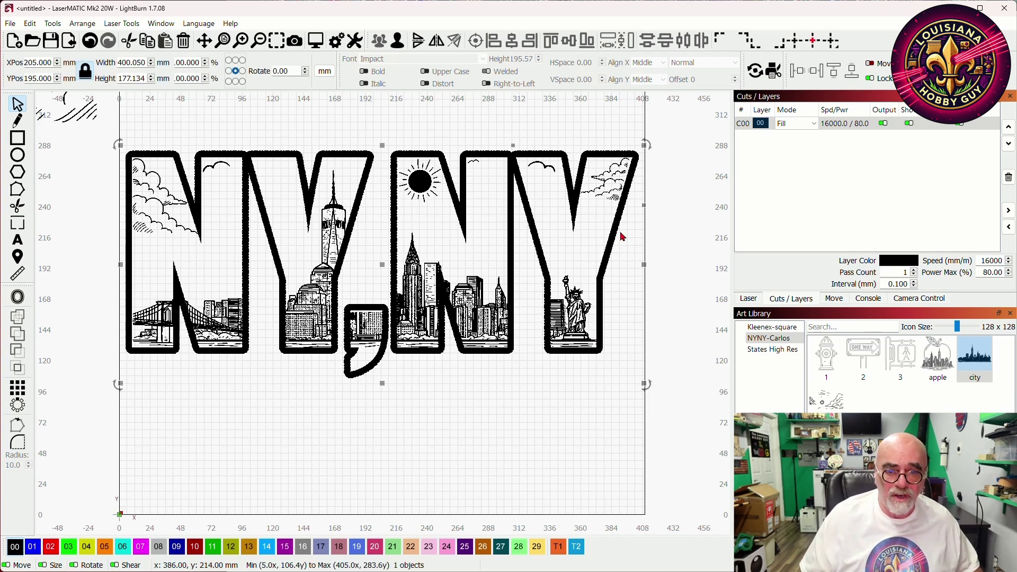
left_click(18, 297)
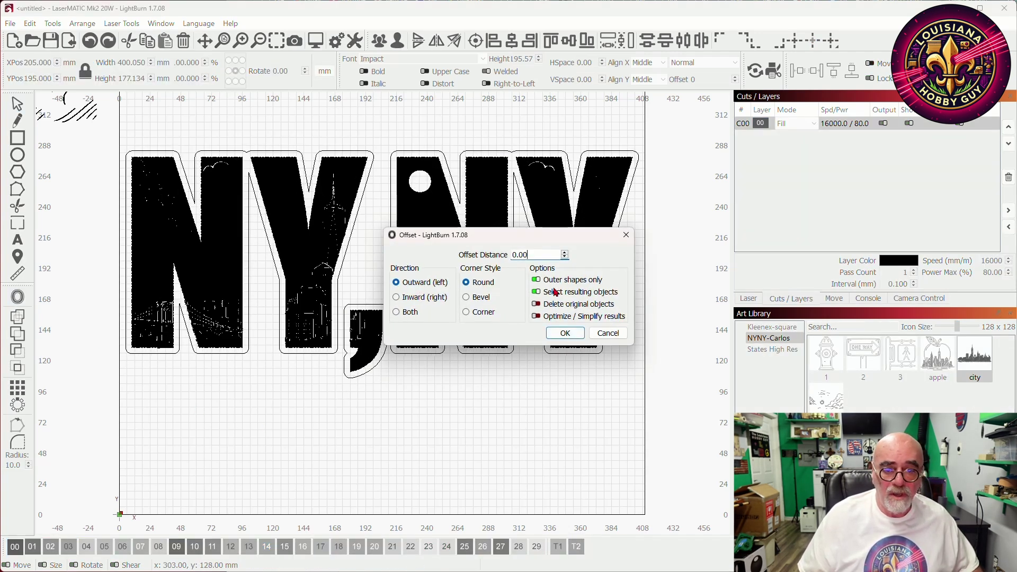
double_click(547, 256)
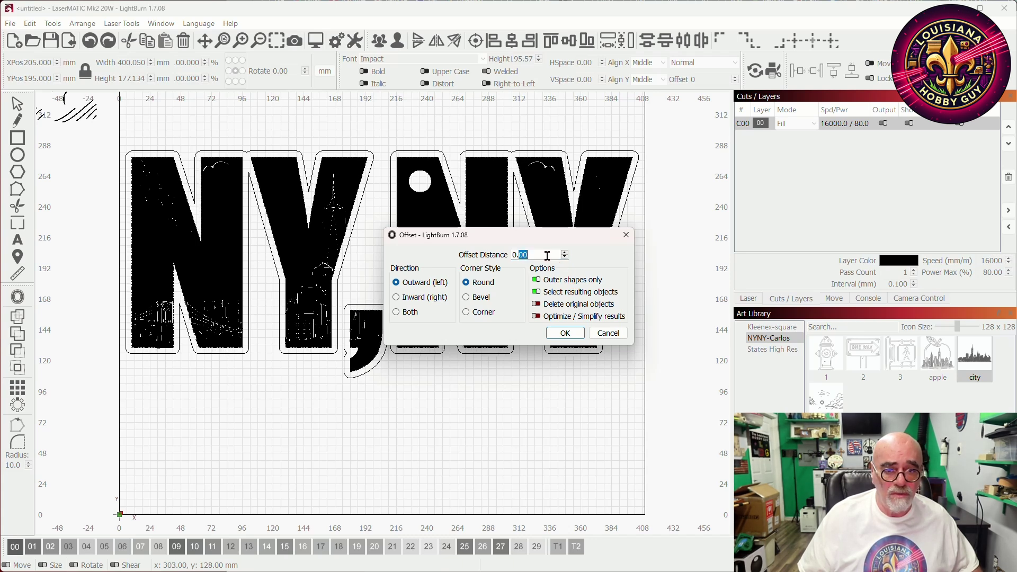
left_click(566, 333)
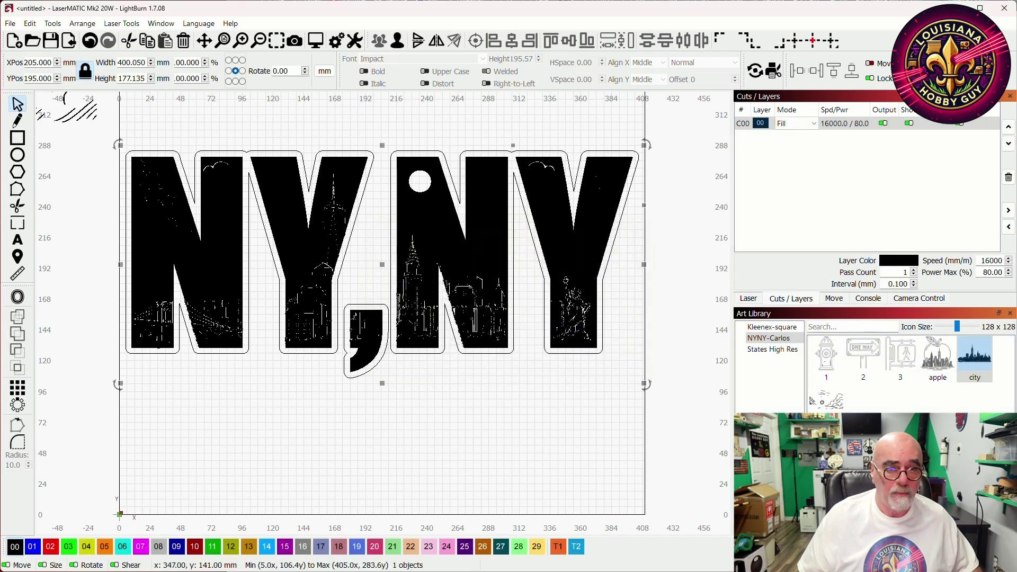
Put the offset outline on the red C02 line layer and deselect the design
left_click(49, 546)
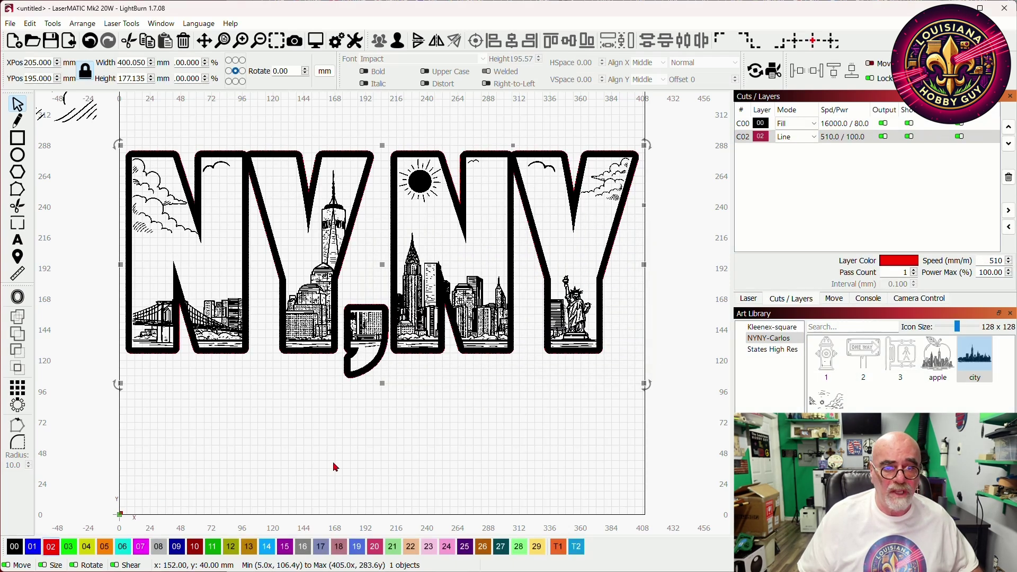
left_click(422, 449)
scroll(466, 233, "up", 1)
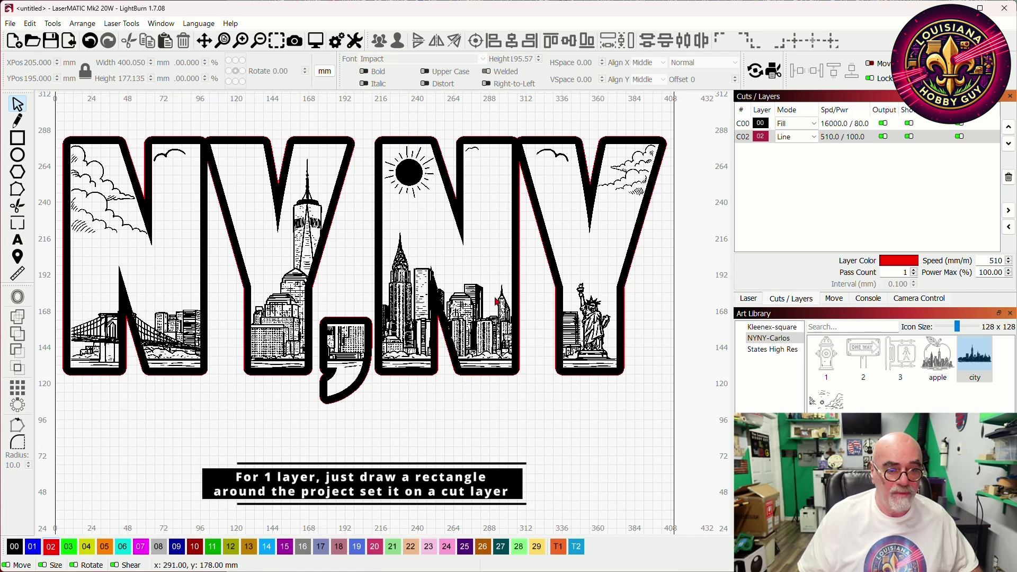
scroll(495, 300, "down", 1)
scroll(466, 297, "down", 1)
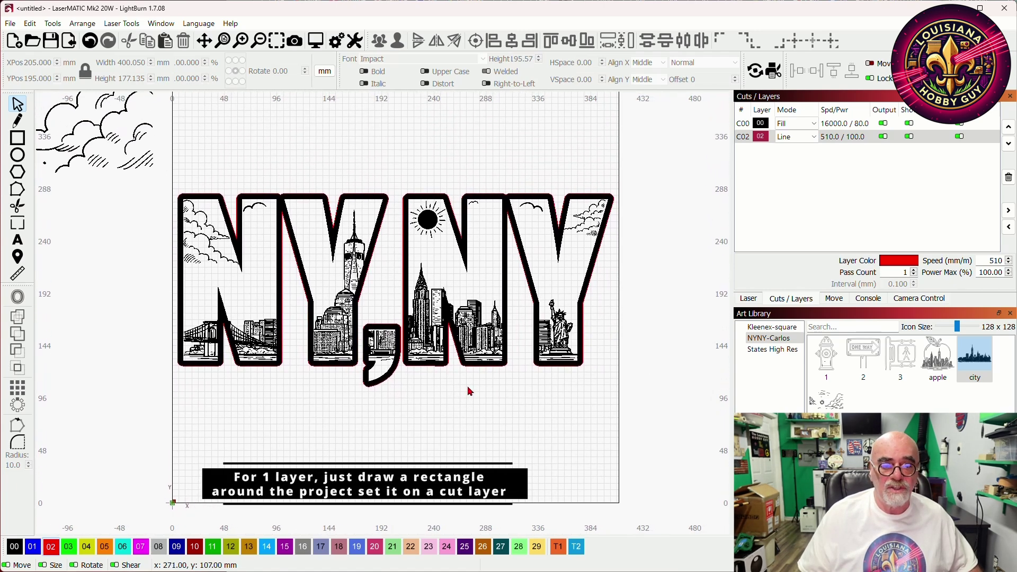
scroll(469, 391, "up", 1)
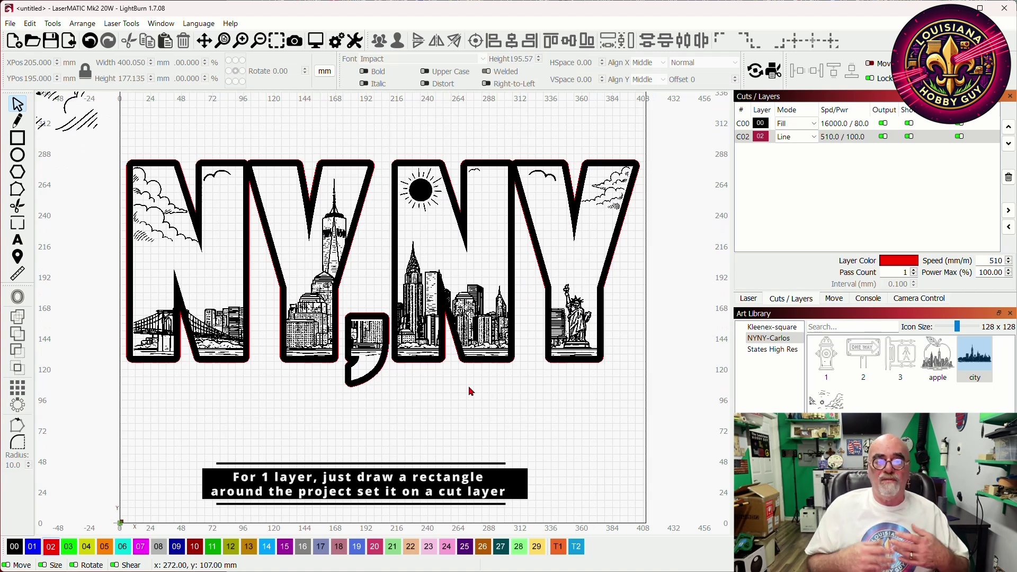